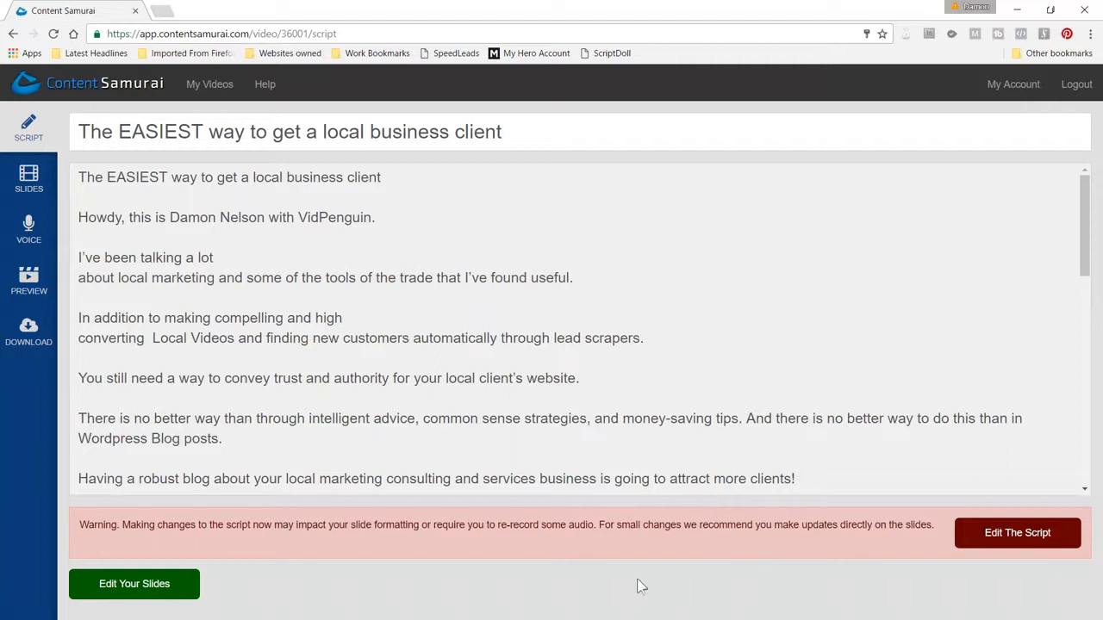
Open the video's slides for editing and dismiss the note about re-recording audio
{"action": "left_click", "coordinate": [28, 175]}
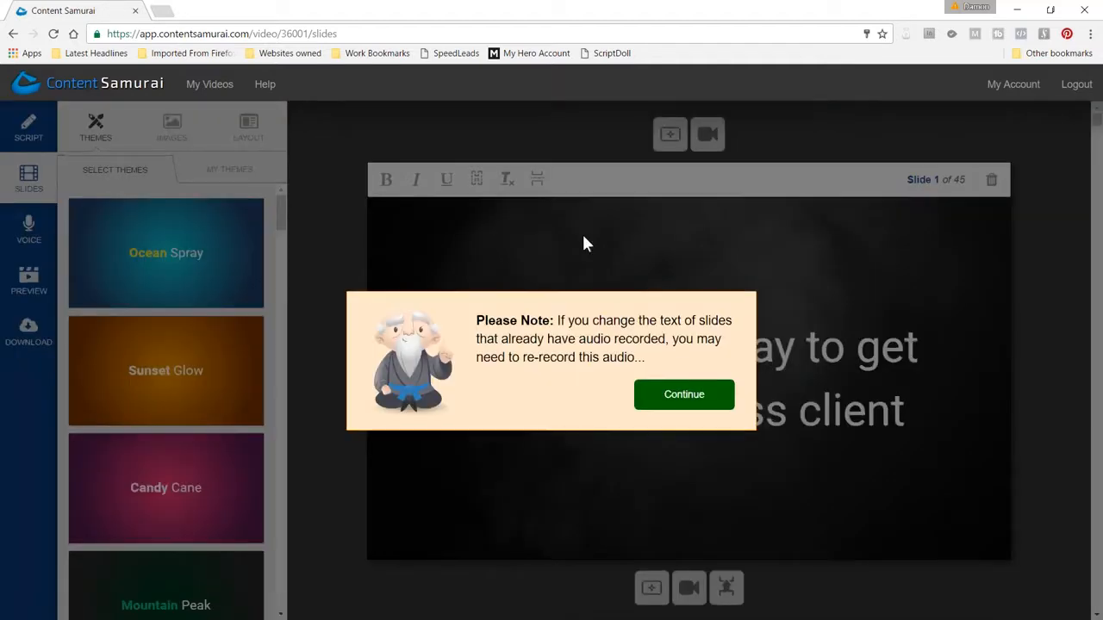
{"action": "left_click", "coordinate": [687, 402]}
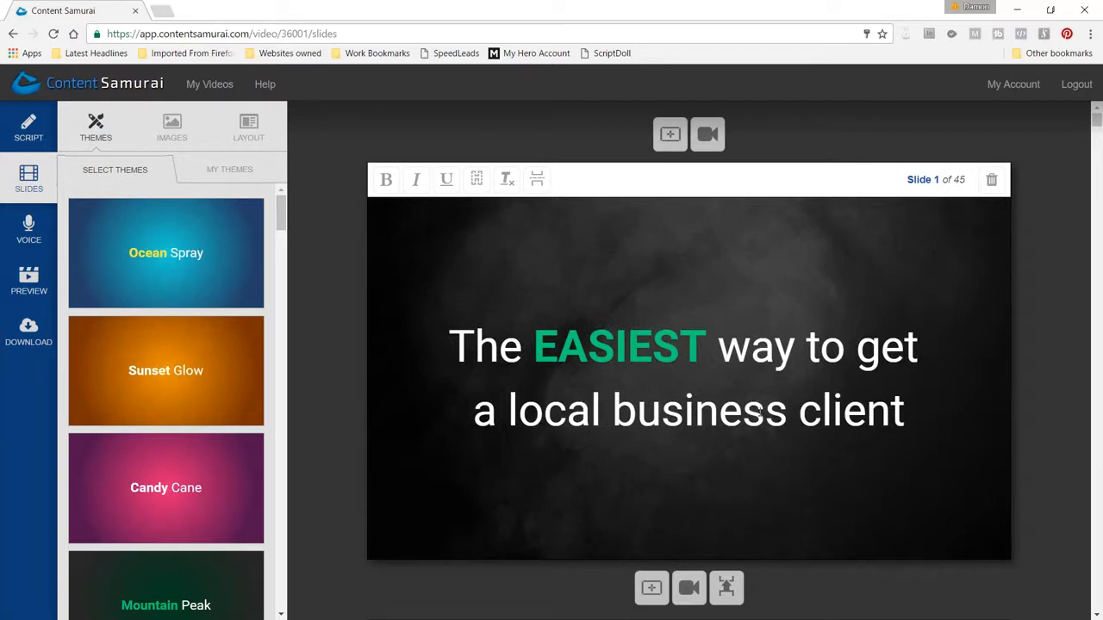
Try the Ocean Spray, Sunset Glow, Candy Cane, Mountain Peak, Jungle Mist and Teal Suit themes on the slides
{"action": "left_click", "coordinate": [220, 265]}
{"action": "left_click", "coordinate": [217, 364]}
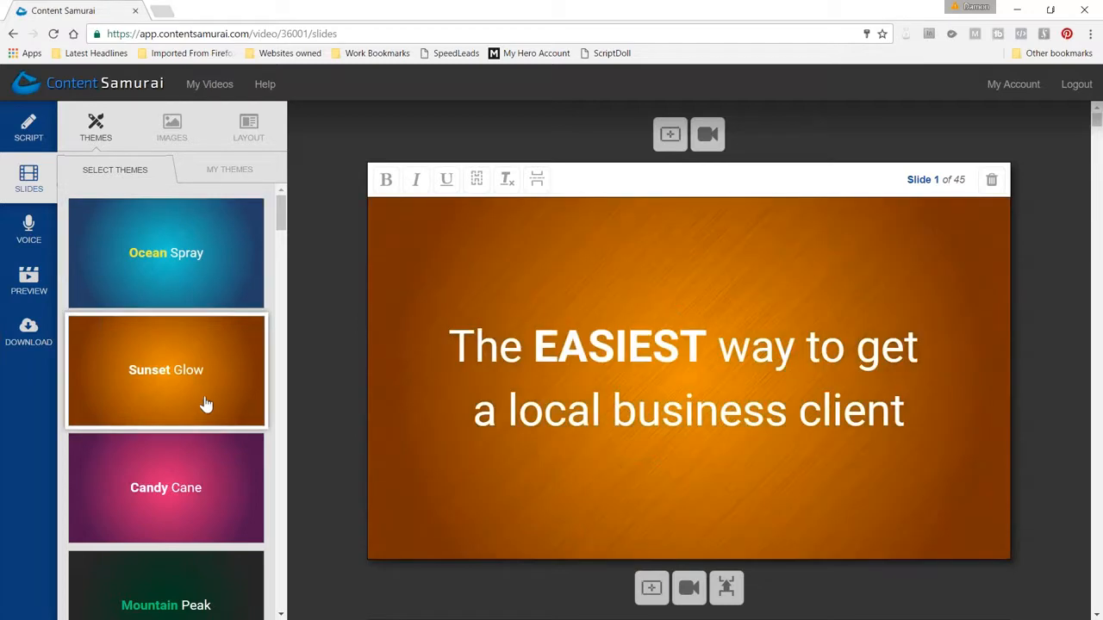
{"action": "left_click", "coordinate": [198, 479]}
{"action": "left_click", "coordinate": [191, 595]}
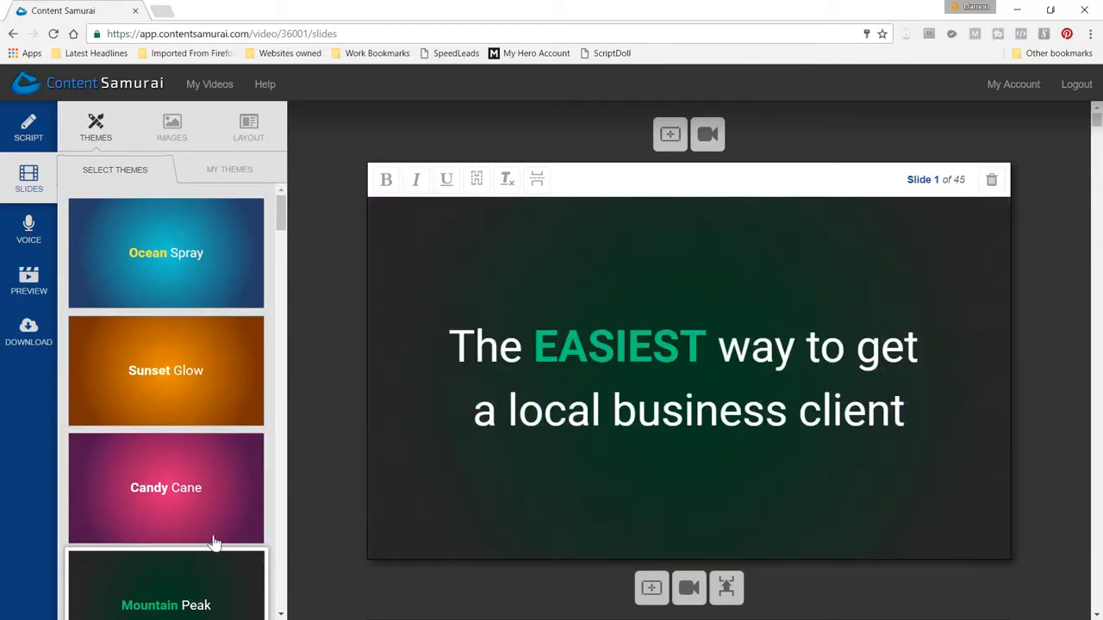
{"action": "scroll", "coordinate": [172, 422], "scroll_direction": "down", "scroll_amount": 20}
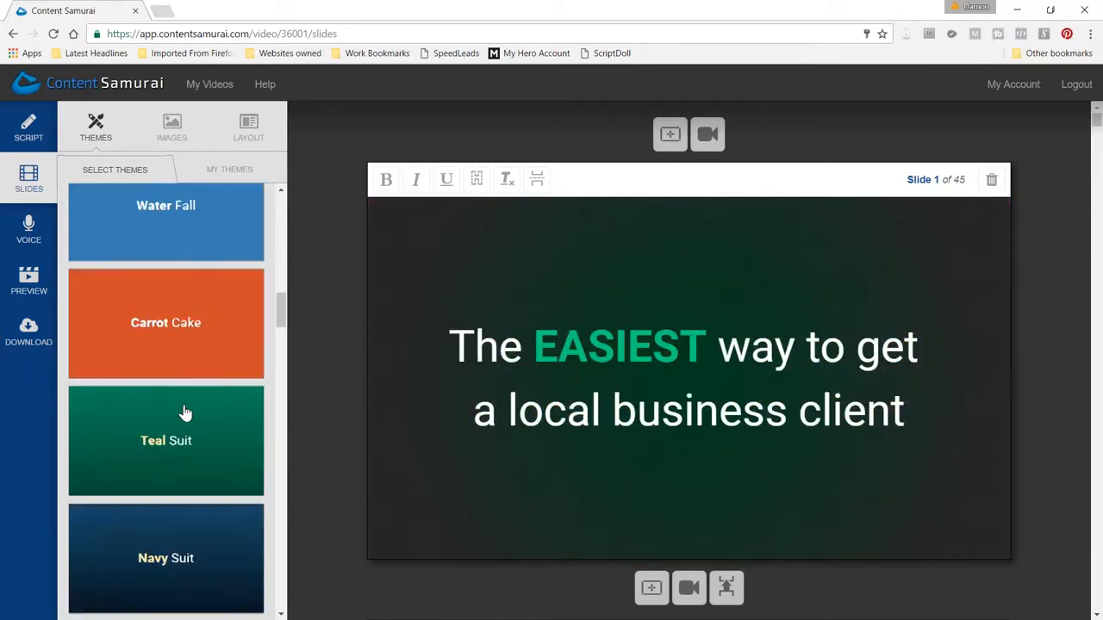
{"action": "left_click", "coordinate": [218, 456]}
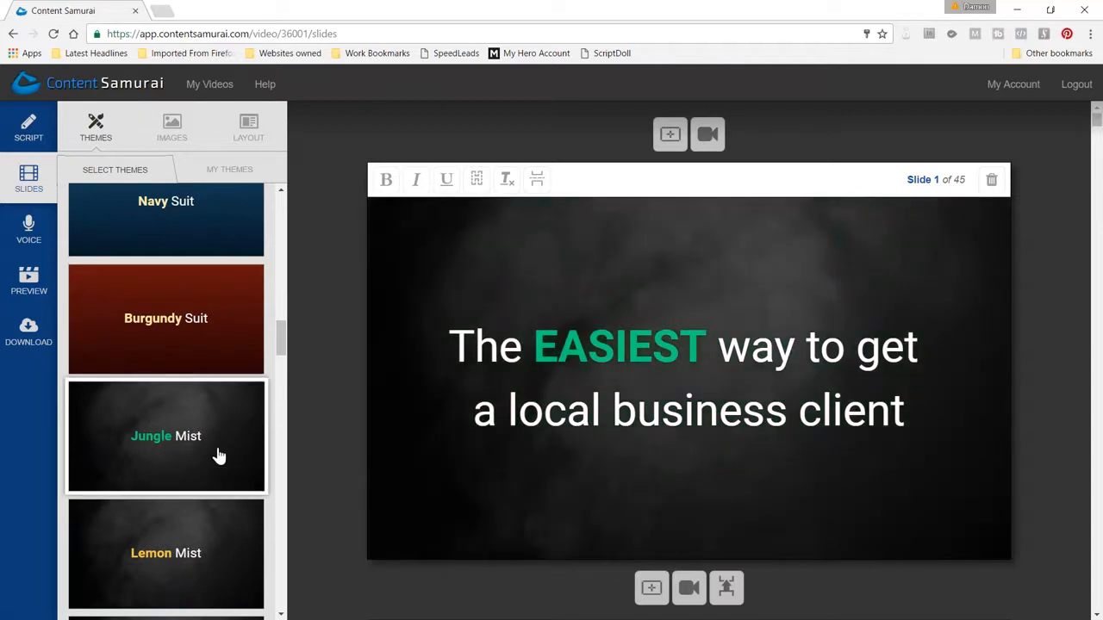
{"action": "scroll", "coordinate": [216, 457], "scroll_direction": "up", "scroll_amount": 3}
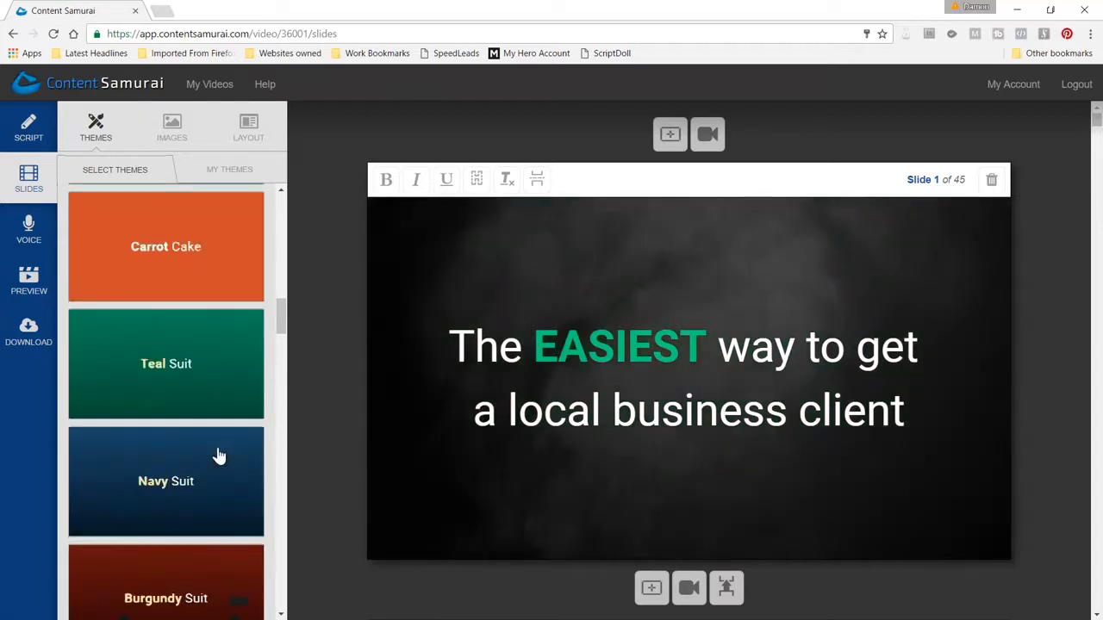
{"action": "left_click", "coordinate": [200, 396]}
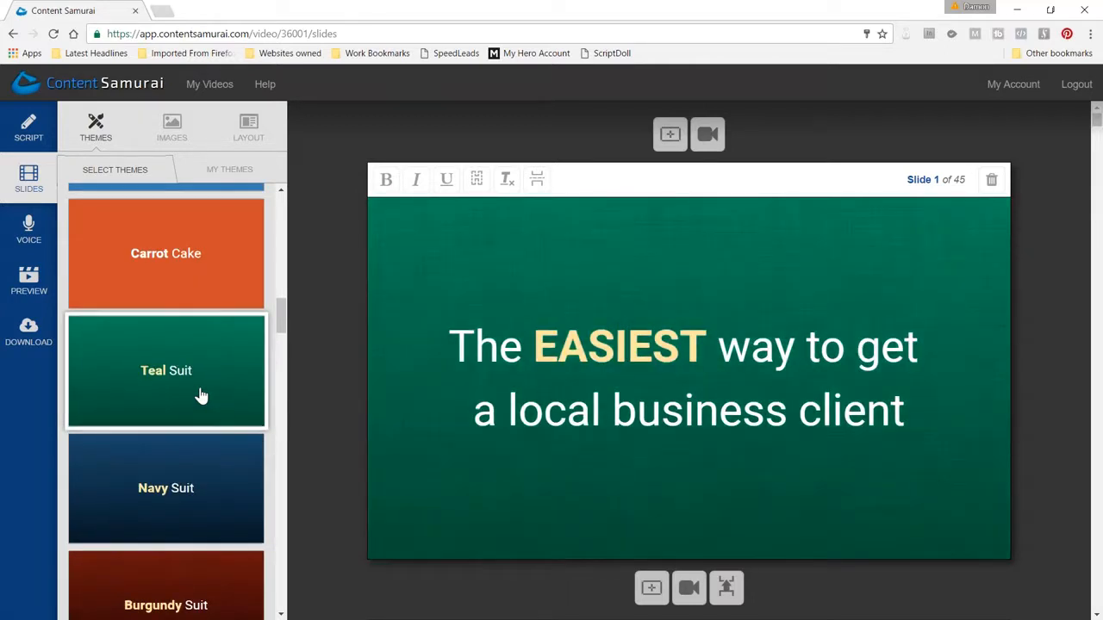
Apply the Jungle Mist theme to the slides
{"action": "scroll", "coordinate": [201, 395], "scroll_direction": "down", "scroll_amount": 3}
{"action": "scroll", "coordinate": [201, 395], "scroll_direction": "down", "scroll_amount": 2}
{"action": "left_click", "coordinate": [196, 294]}
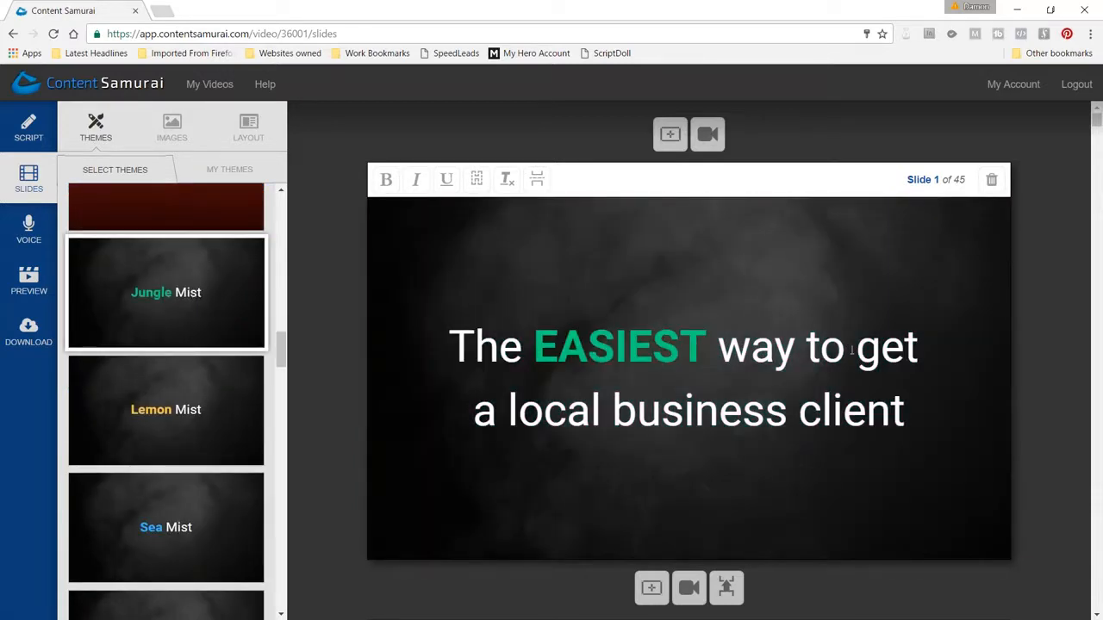
Make the word "way" bold in the text of slide 1
{"action": "left_click_drag", "start_coordinate": [719, 349], "coordinate": [790, 349]}
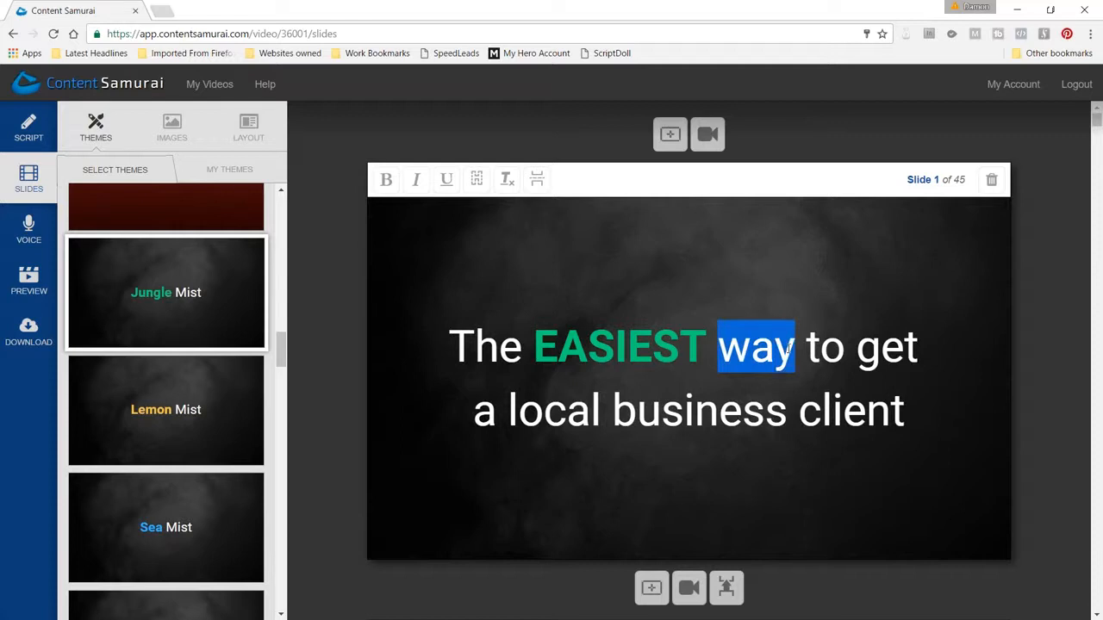
{"action": "key", "text": "ctrl+b"}
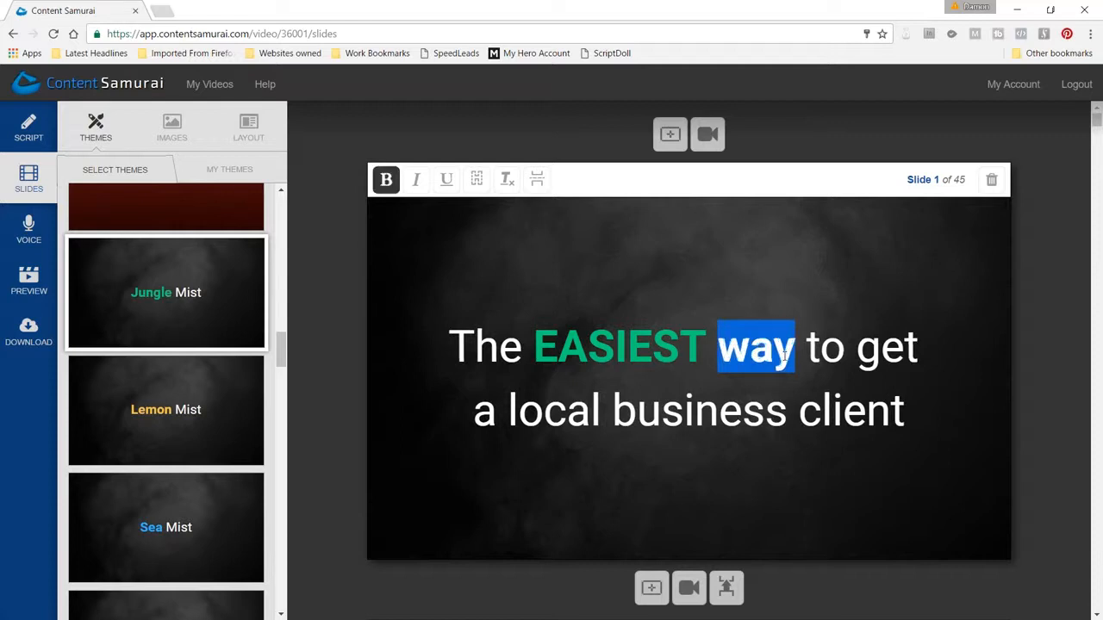
{"action": "left_click", "coordinate": [845, 349]}
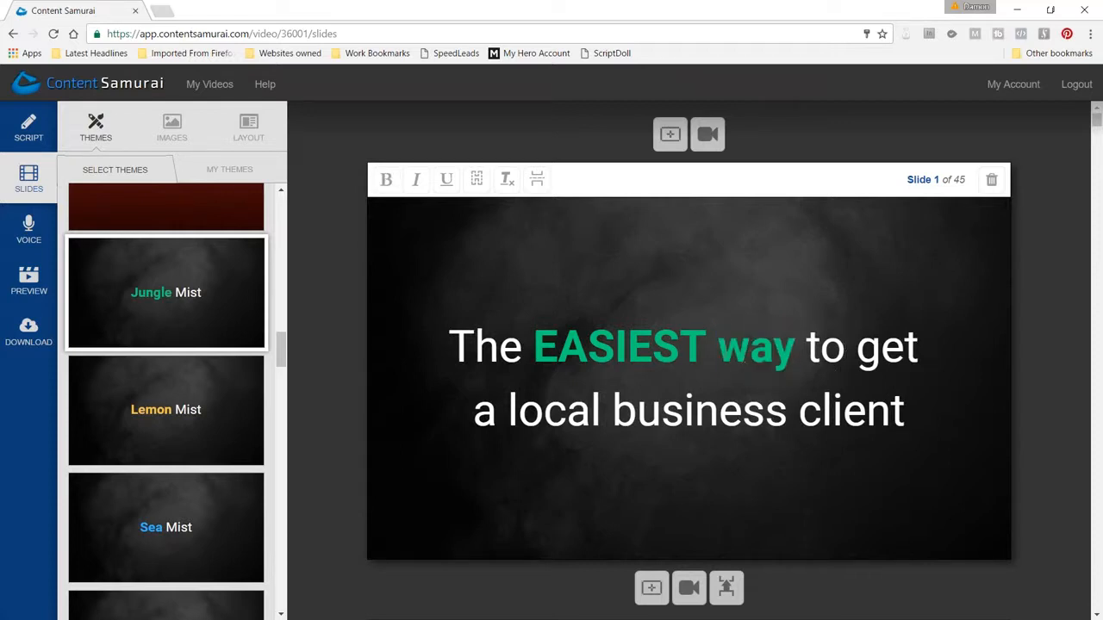
Remove the bold formatting from the word "way" on slide 1 and deselect the text
{"action": "left_click_drag", "start_coordinate": [719, 349], "coordinate": [791, 349]}
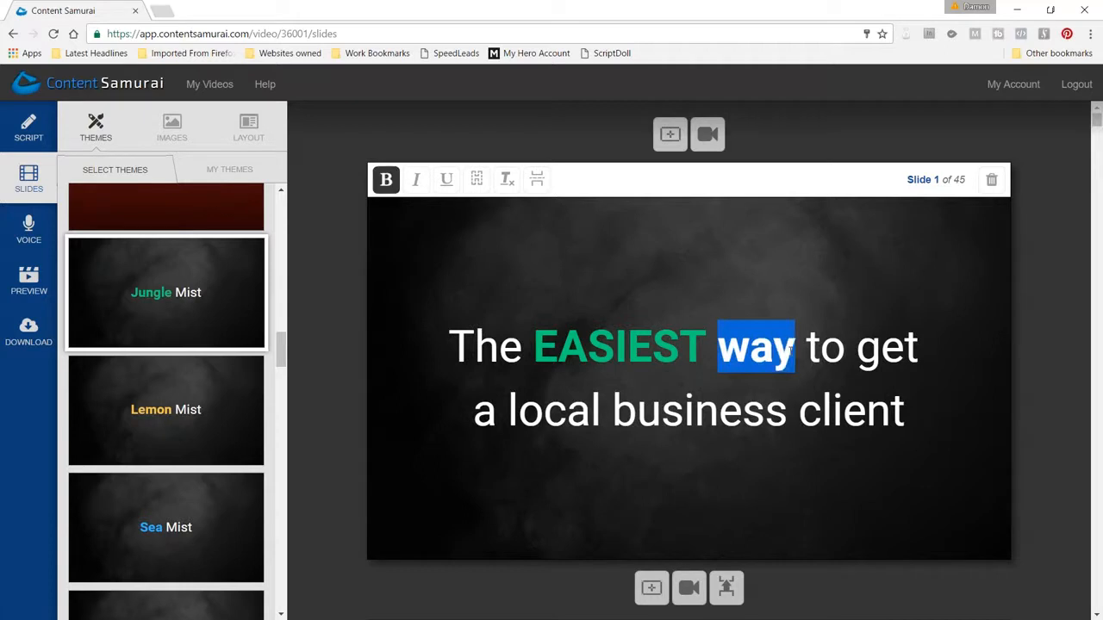
{"action": "key", "text": "ctrl+b"}
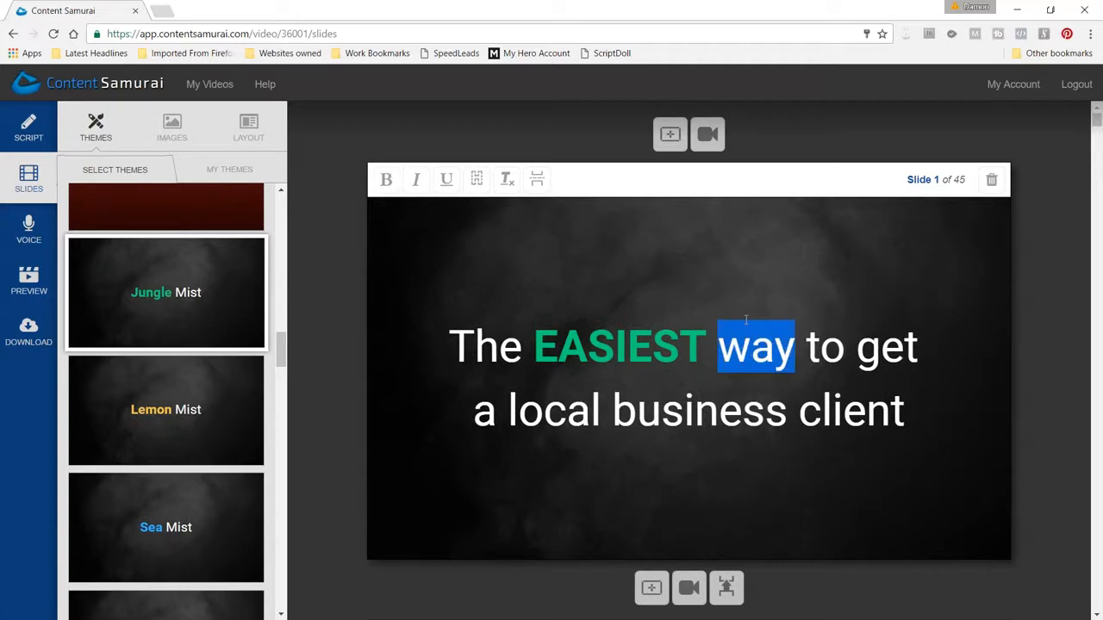
{"action": "key", "text": "alt+Tab"}
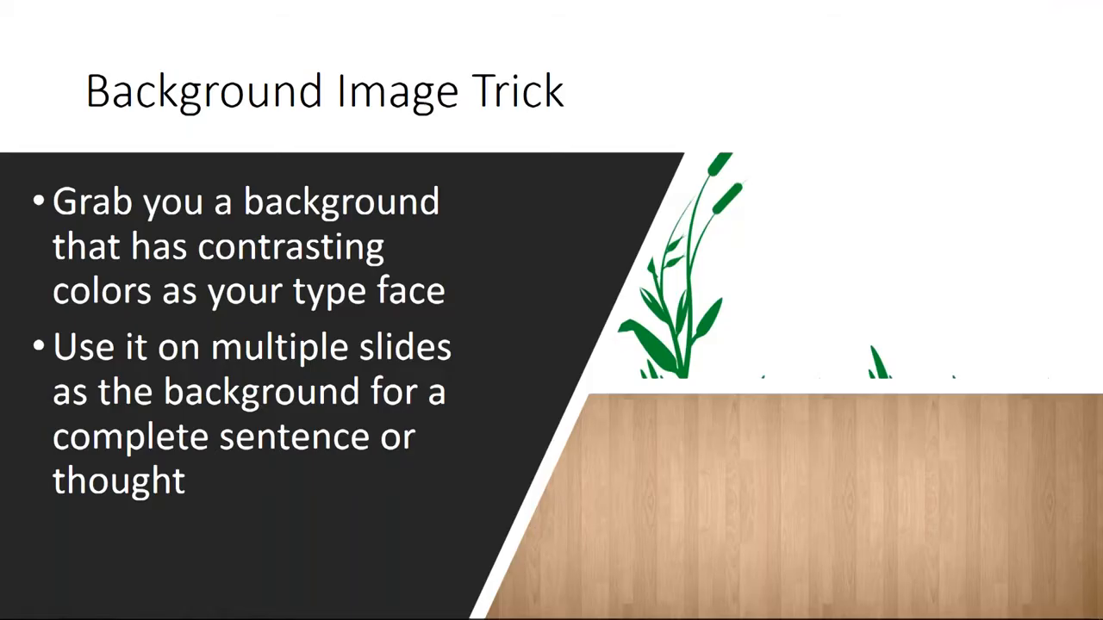
{"action": "key", "text": "alt+Tab"}
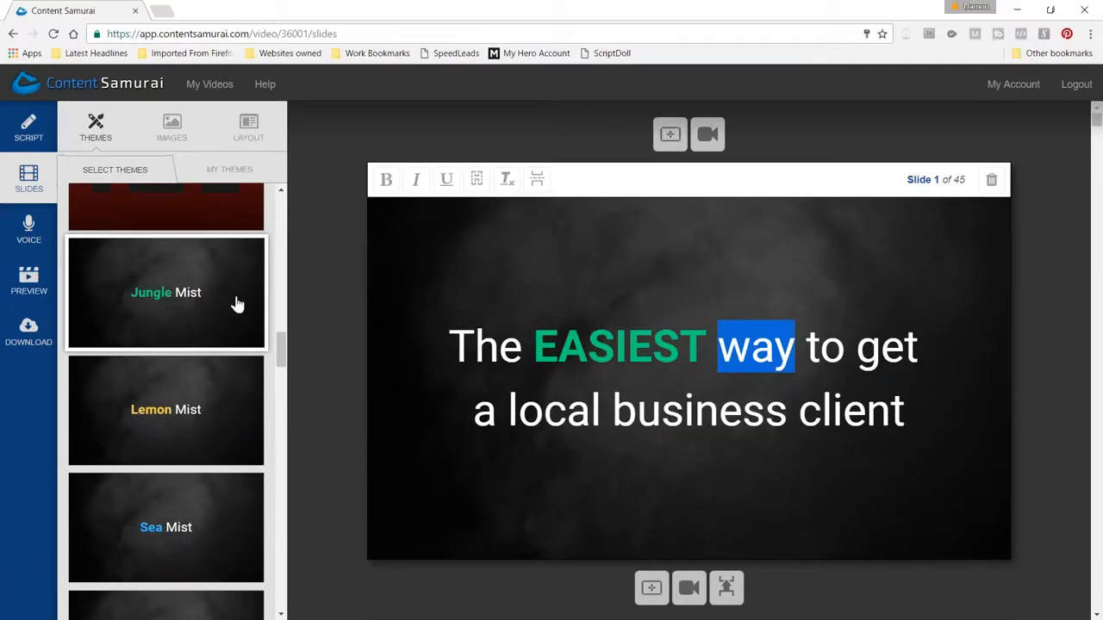
{"action": "left_click", "coordinate": [349, 331]}
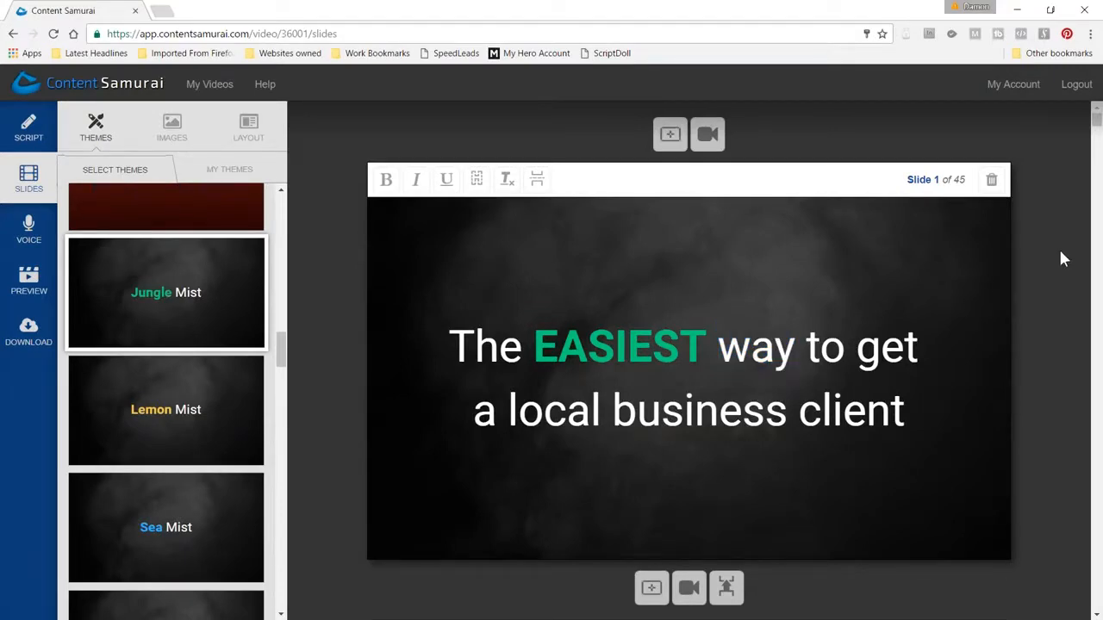
Select slide 2 with the portrait photo and try the Text centered layout on it
{"action": "scroll", "coordinate": [1049, 272], "scroll_direction": "down", "scroll_amount": 7}
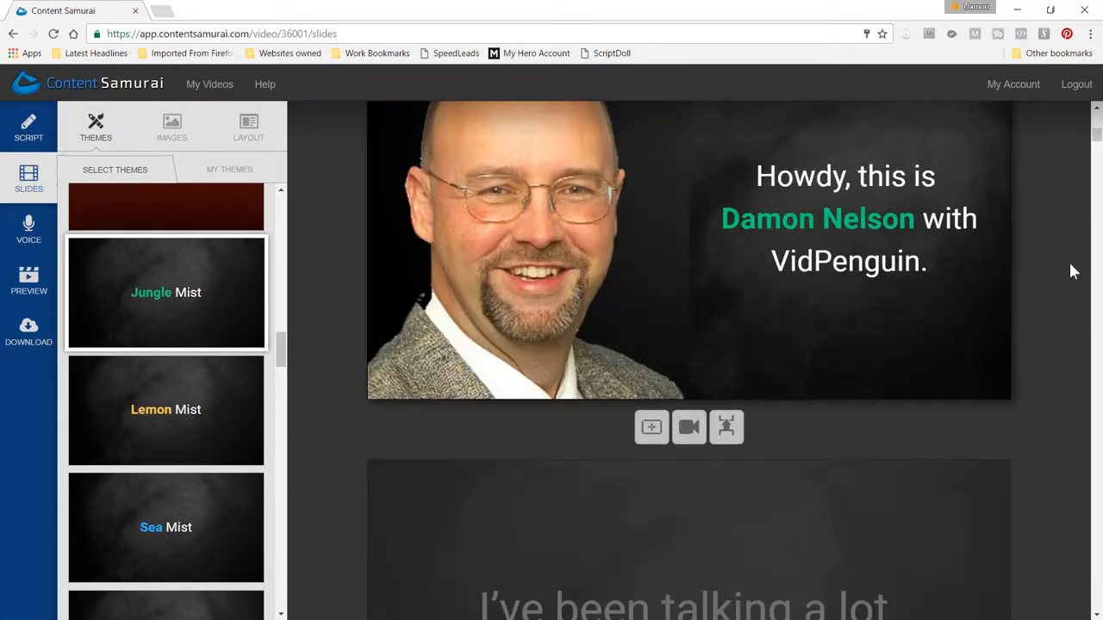
{"action": "scroll", "coordinate": [1072, 268], "scroll_direction": "up", "scroll_amount": 3}
{"action": "scroll", "coordinate": [603, 449], "scroll_direction": "down", "scroll_amount": 2}
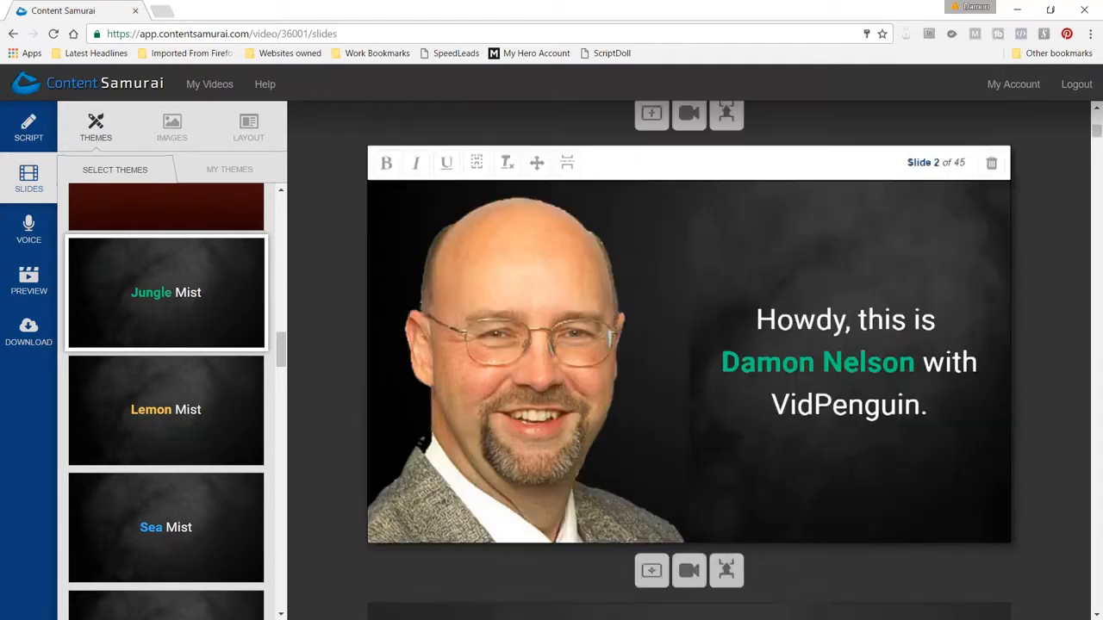
{"action": "left_click", "coordinate": [731, 307]}
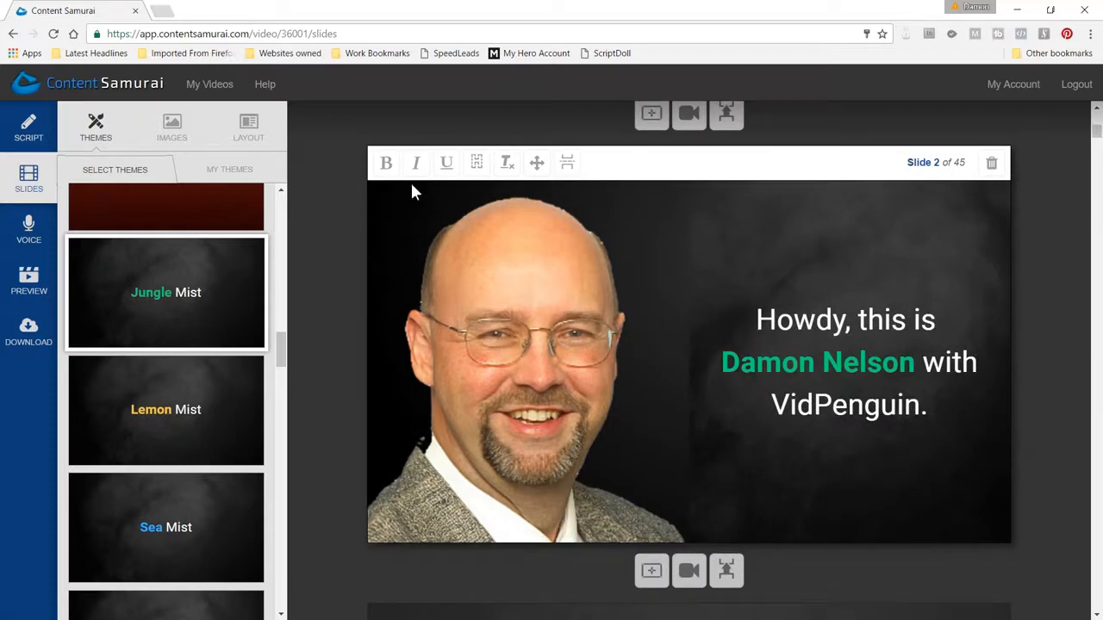
{"action": "left_click", "coordinate": [249, 128]}
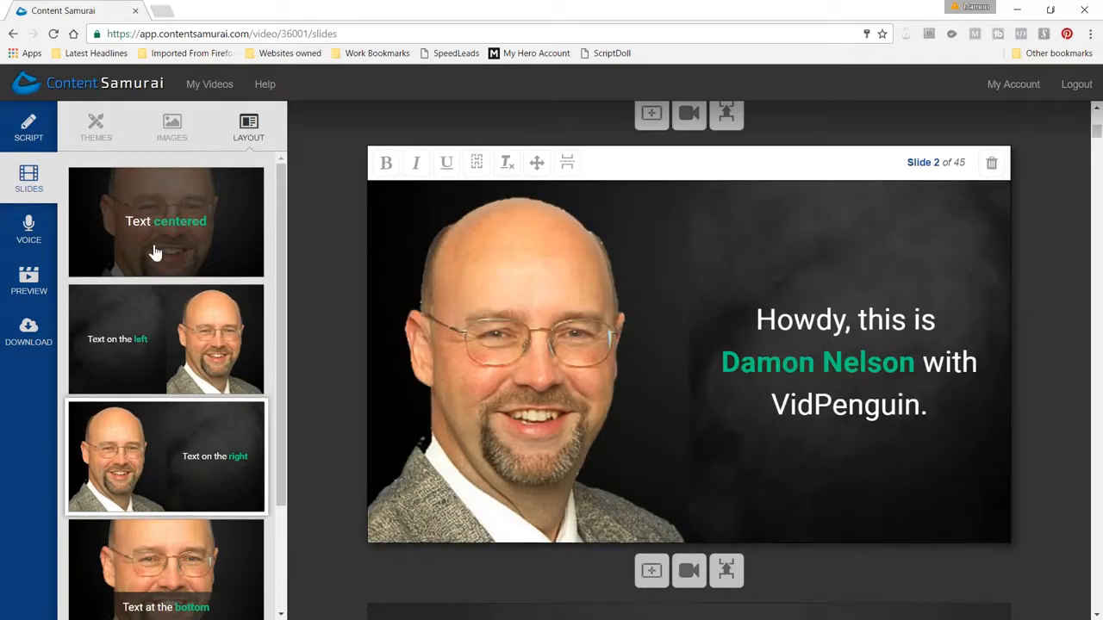
{"action": "left_click", "coordinate": [155, 252]}
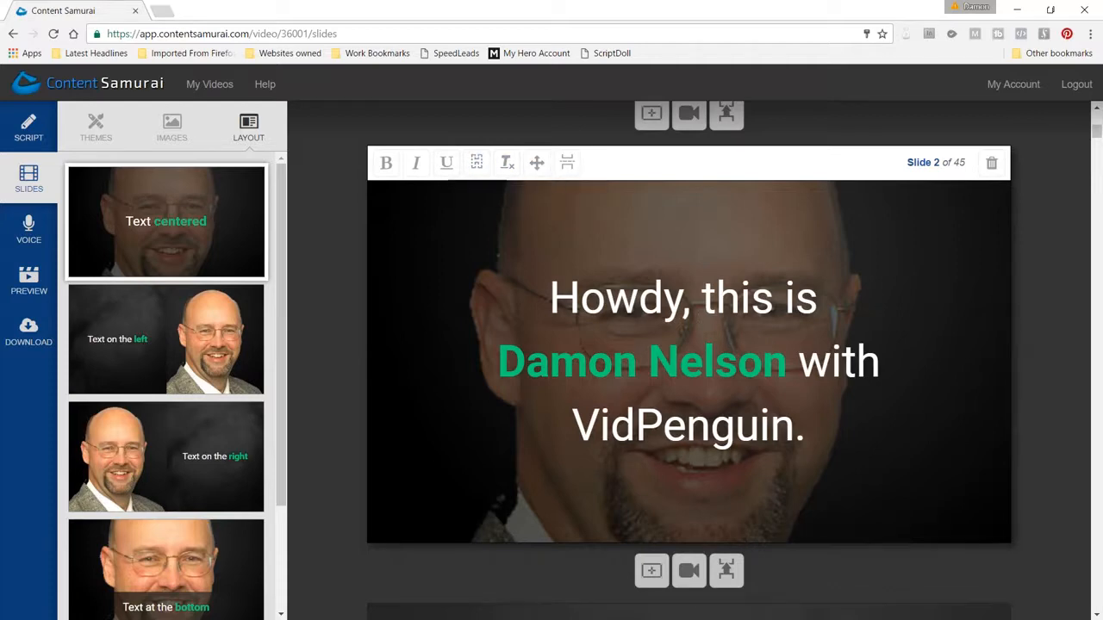
Hide and restore slide 2's text while trying the Text at the bottom and Text at the top layouts
{"action": "left_click", "coordinate": [484, 168]}
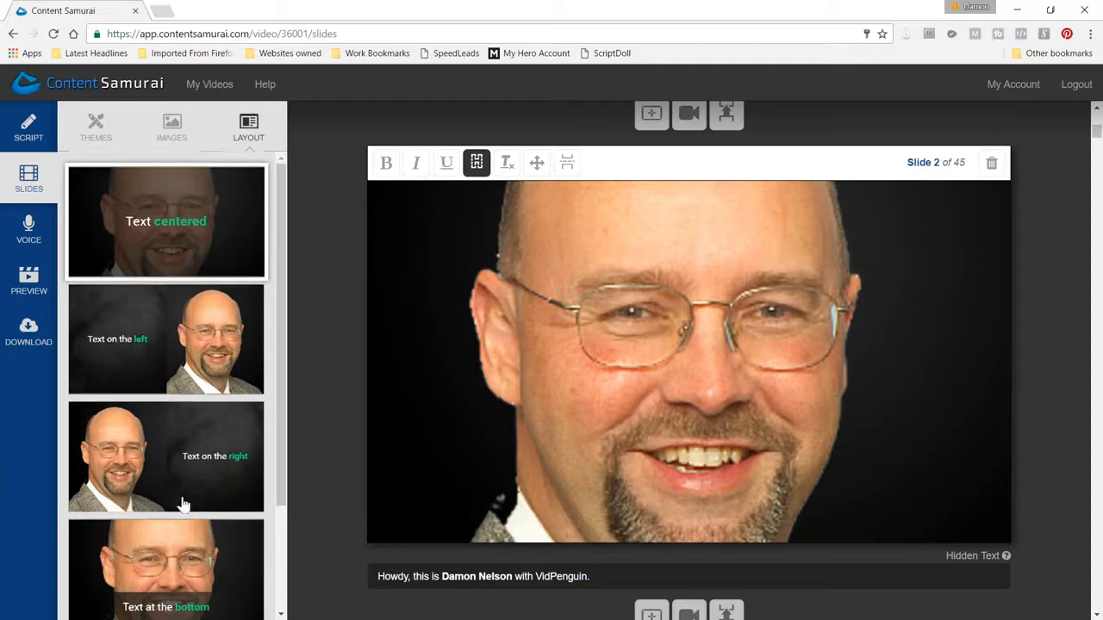
{"action": "scroll", "coordinate": [176, 499], "scroll_direction": "down", "scroll_amount": 3}
{"action": "left_click", "coordinate": [157, 422]}
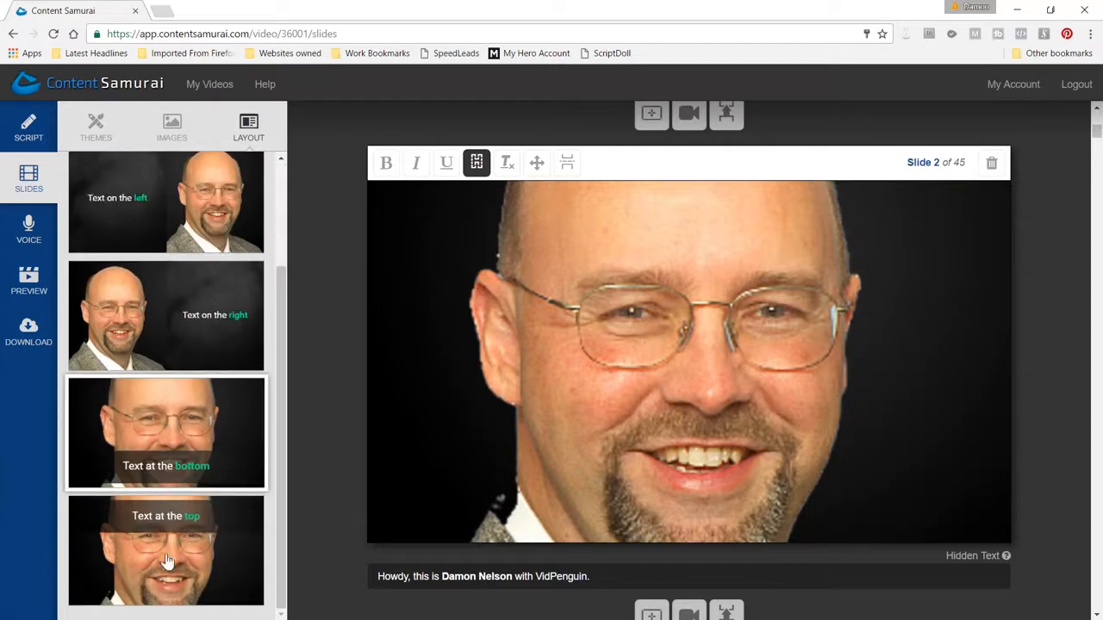
{"action": "left_click", "coordinate": [476, 163]}
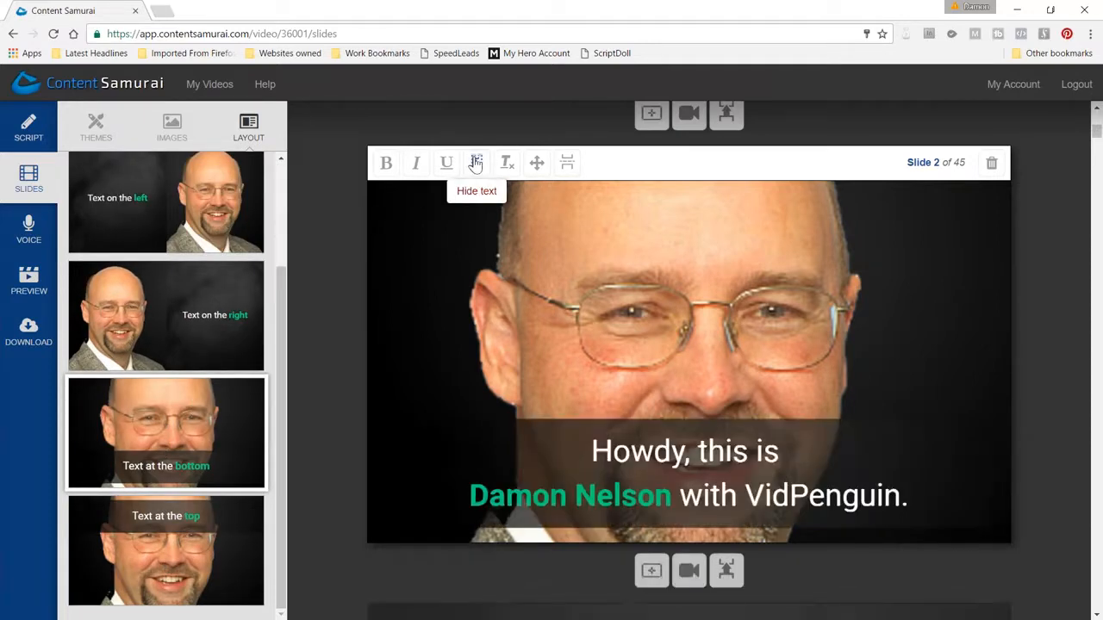
{"action": "left_click", "coordinate": [176, 556]}
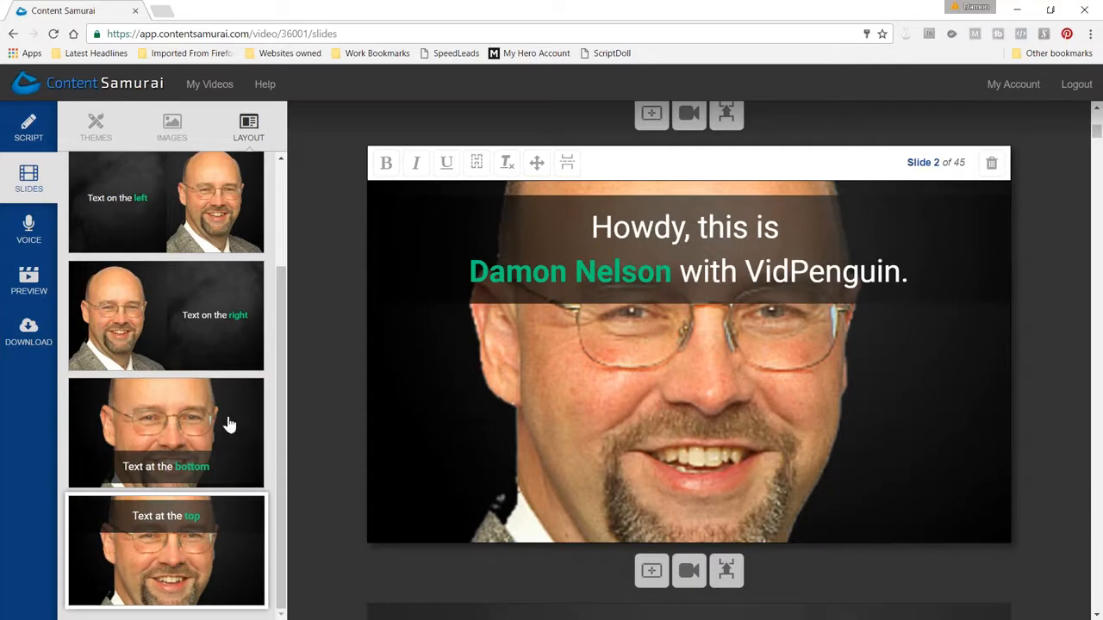
{"action": "scroll", "coordinate": [197, 360], "scroll_direction": "up", "scroll_amount": 3}
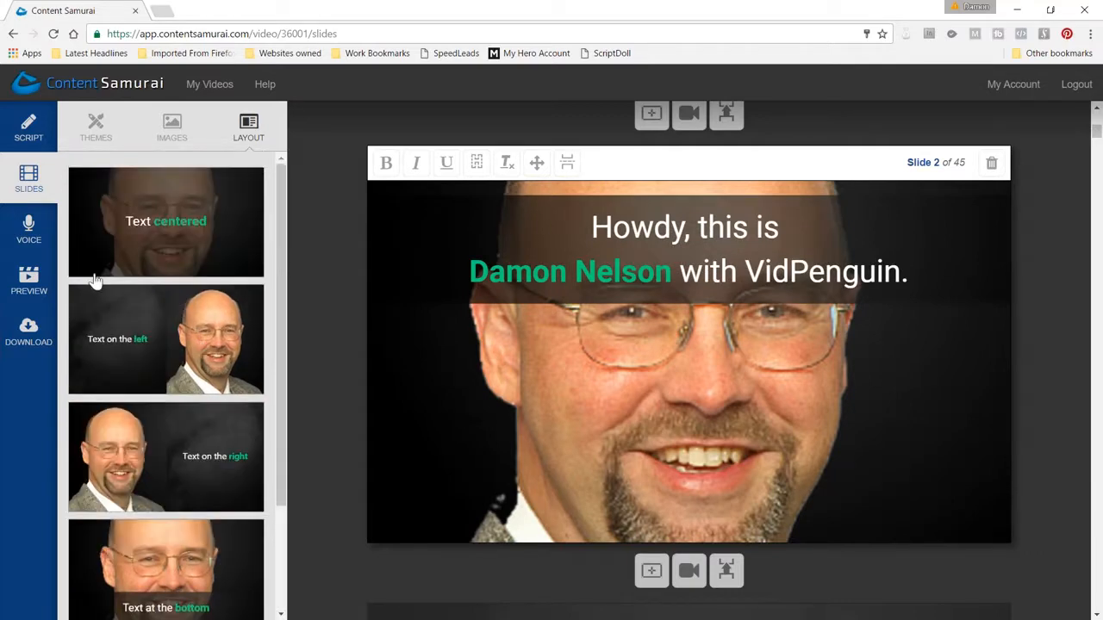
Search the image library for "dog" pictures for slide 2 and browse the matches
{"action": "left_click", "coordinate": [171, 130]}
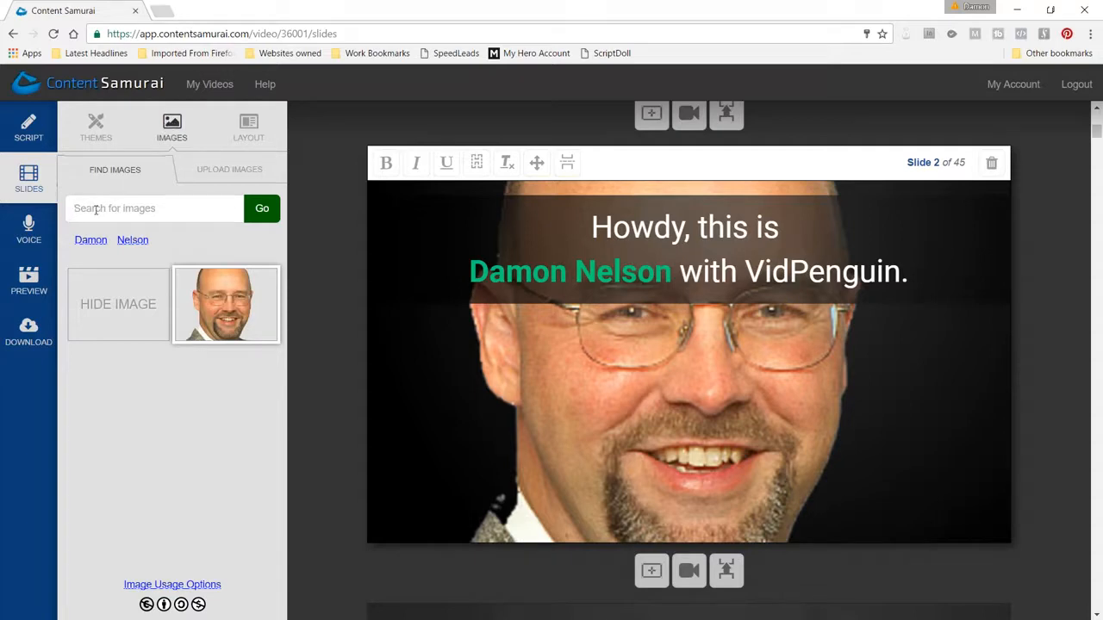
{"action": "type", "text": "dog"}
{"action": "key", "text": "Return"}
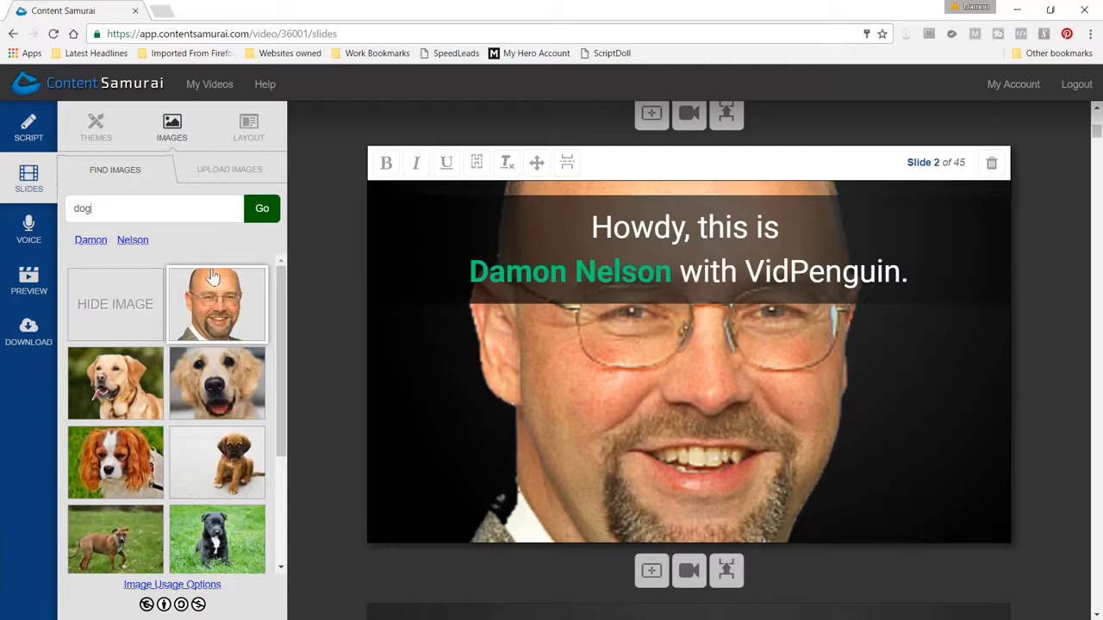
{"action": "scroll", "coordinate": [159, 466], "scroll_direction": "down", "scroll_amount": 3}
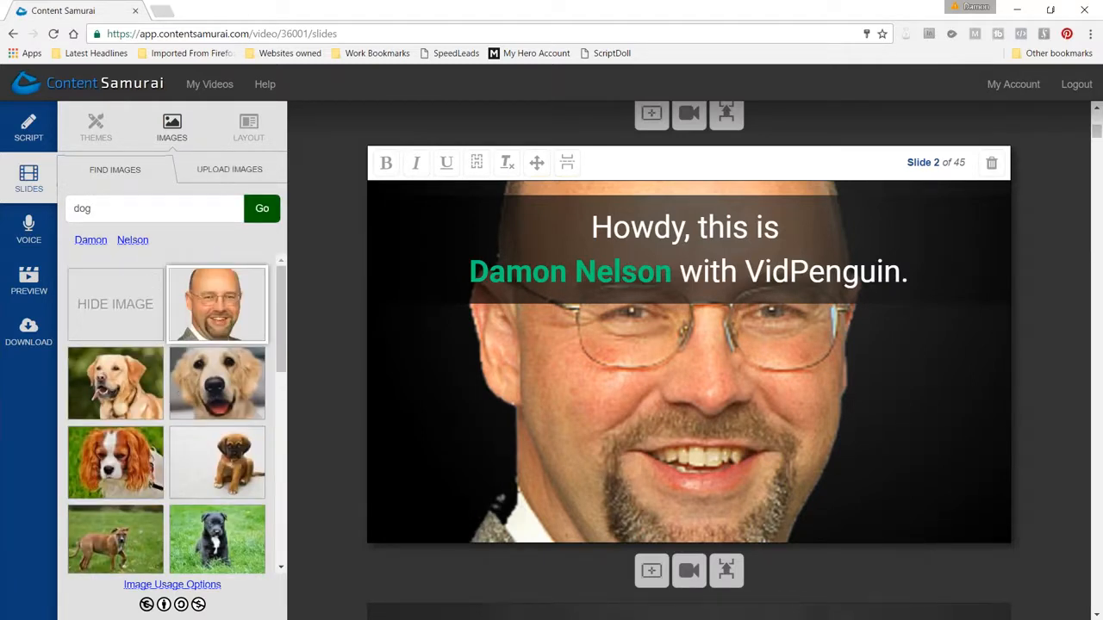
Browse the collection of previously uploaded images available for slide 2
{"action": "left_click", "coordinate": [229, 169]}
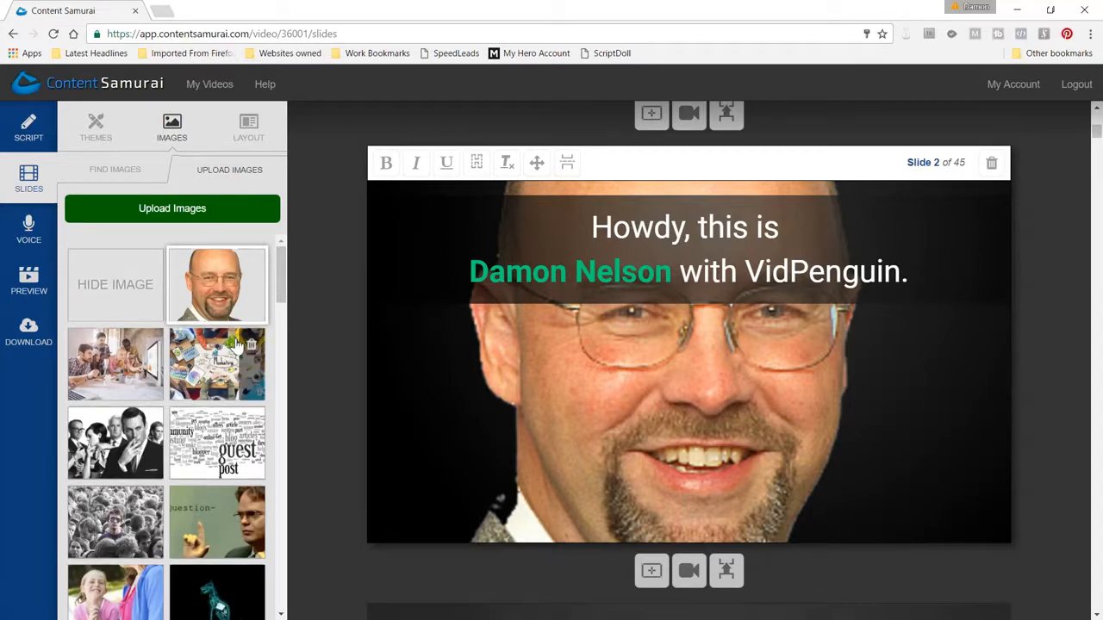
{"action": "scroll", "coordinate": [224, 357], "scroll_direction": "down", "scroll_amount": 15}
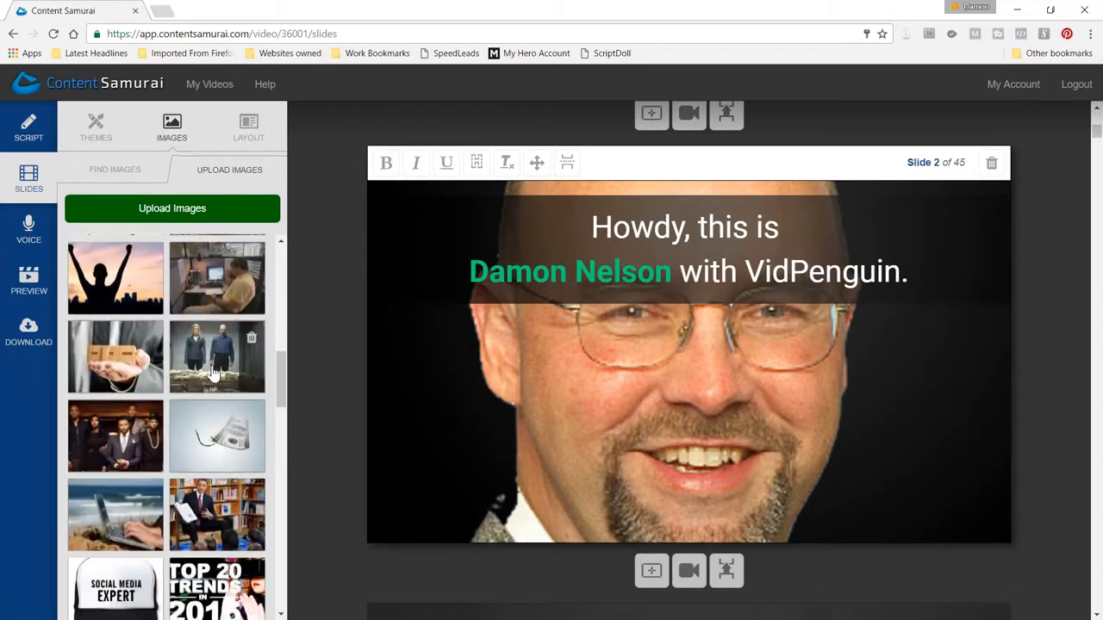
{"action": "scroll", "coordinate": [215, 362], "scroll_direction": "up", "scroll_amount": 15}
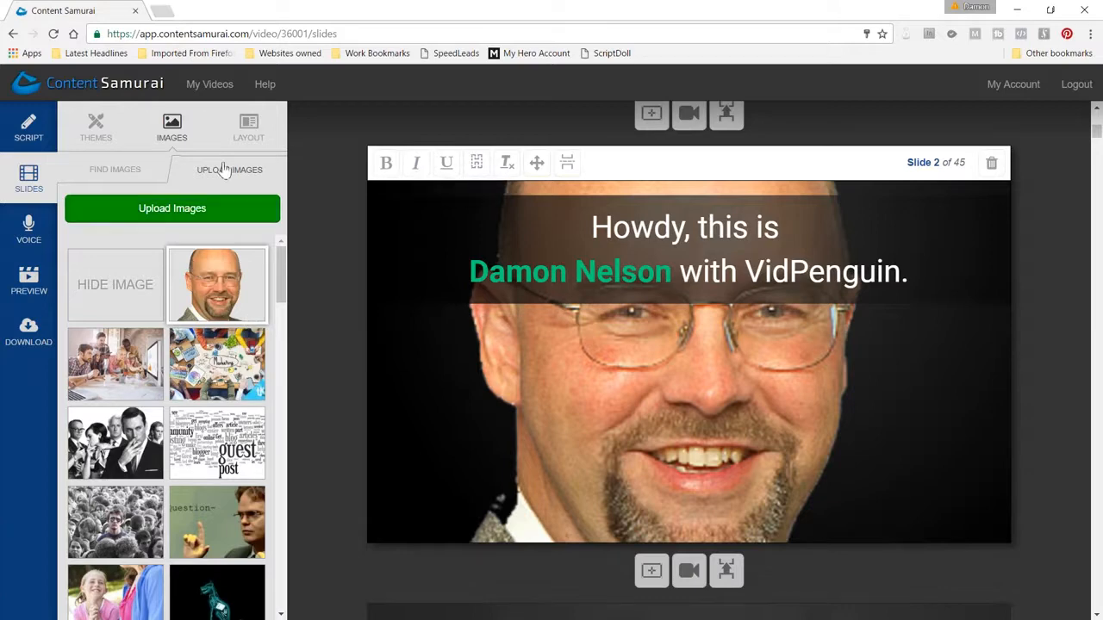
Apply the Text on the right layout to slide 2
{"action": "left_click", "coordinate": [249, 127]}
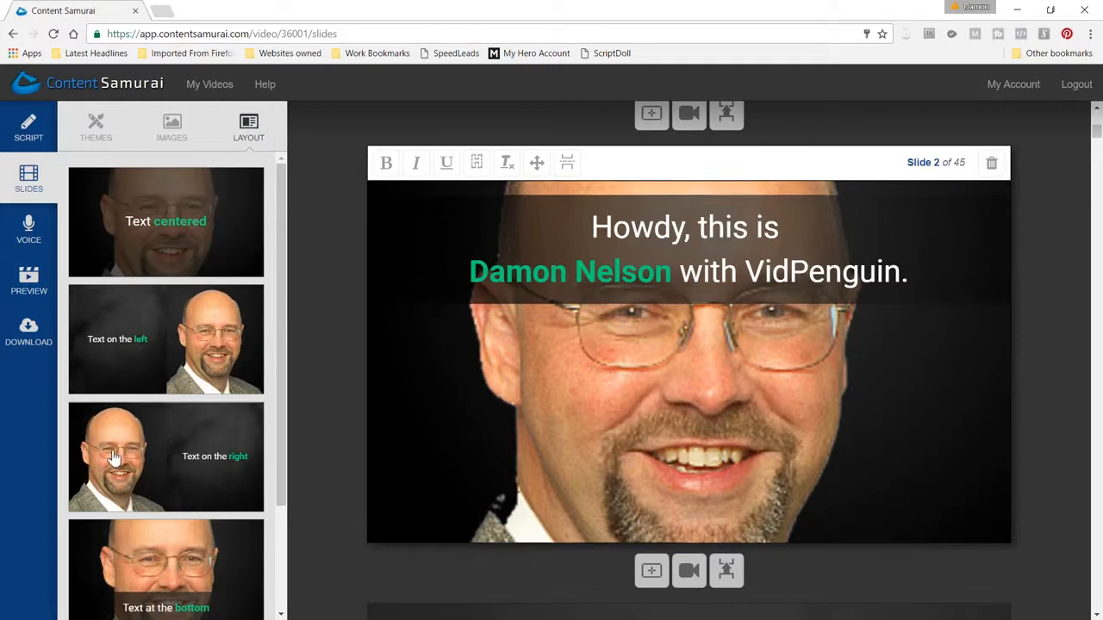
{"action": "left_click", "coordinate": [112, 456]}
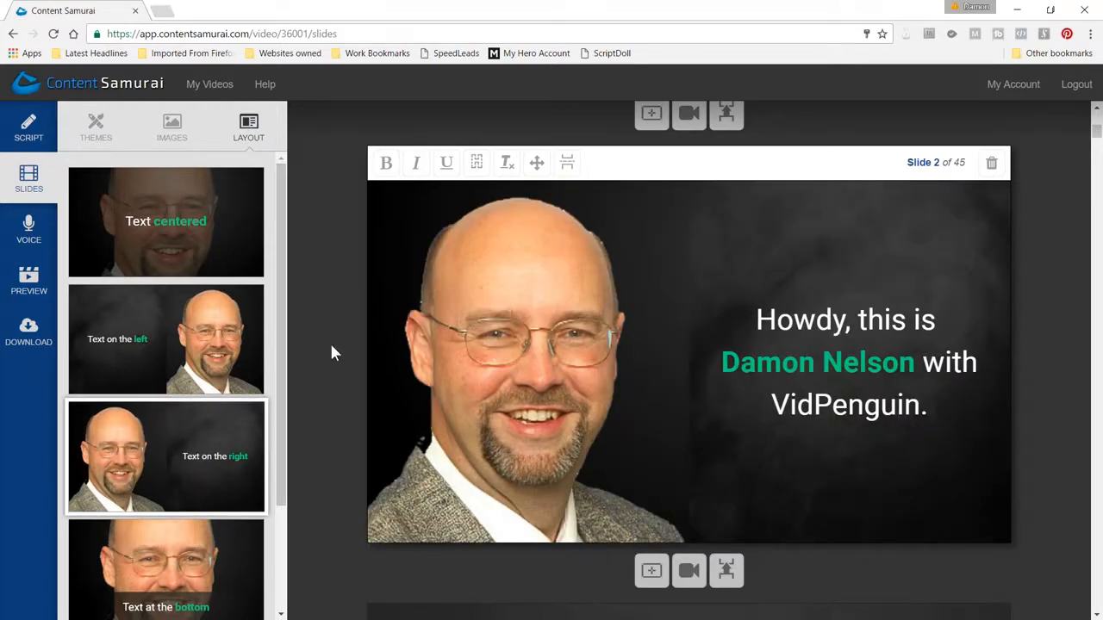
Review slides 3 to 8, checking each slide's highlighted keywords, image and text layout
{"action": "scroll", "coordinate": [330, 339], "scroll_direction": "down", "scroll_amount": 5}
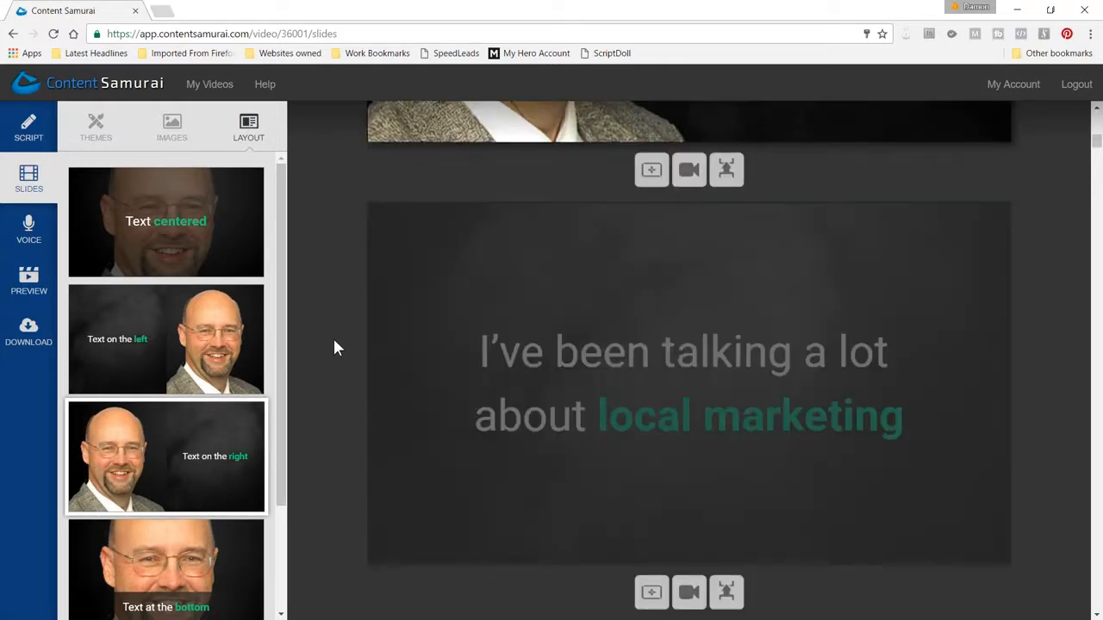
{"action": "scroll", "coordinate": [334, 347], "scroll_direction": "down", "scroll_amount": 6}
{"action": "scroll", "coordinate": [335, 347], "scroll_direction": "up", "scroll_amount": 10}
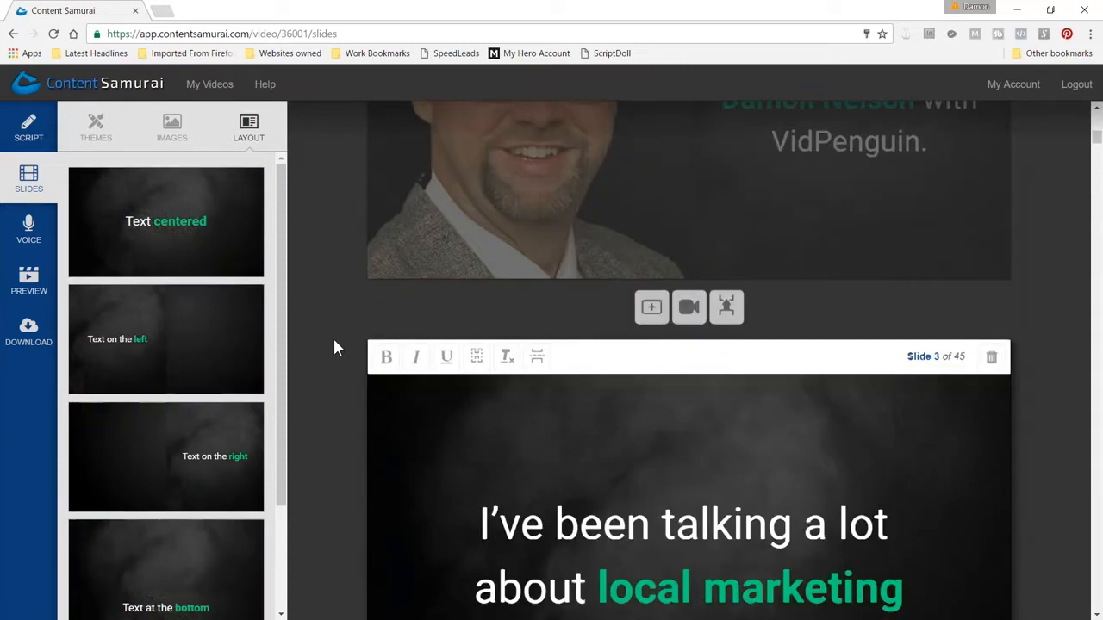
{"action": "scroll", "coordinate": [335, 347], "scroll_direction": "down", "scroll_amount": 15}
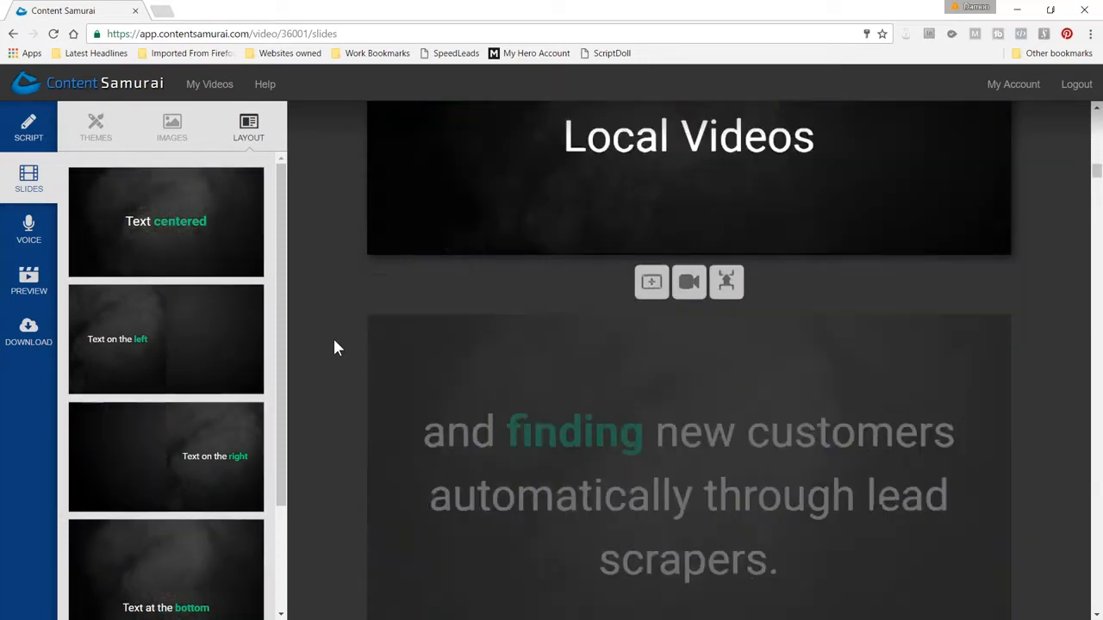
{"action": "scroll", "coordinate": [334, 347], "scroll_direction": "down", "scroll_amount": 7}
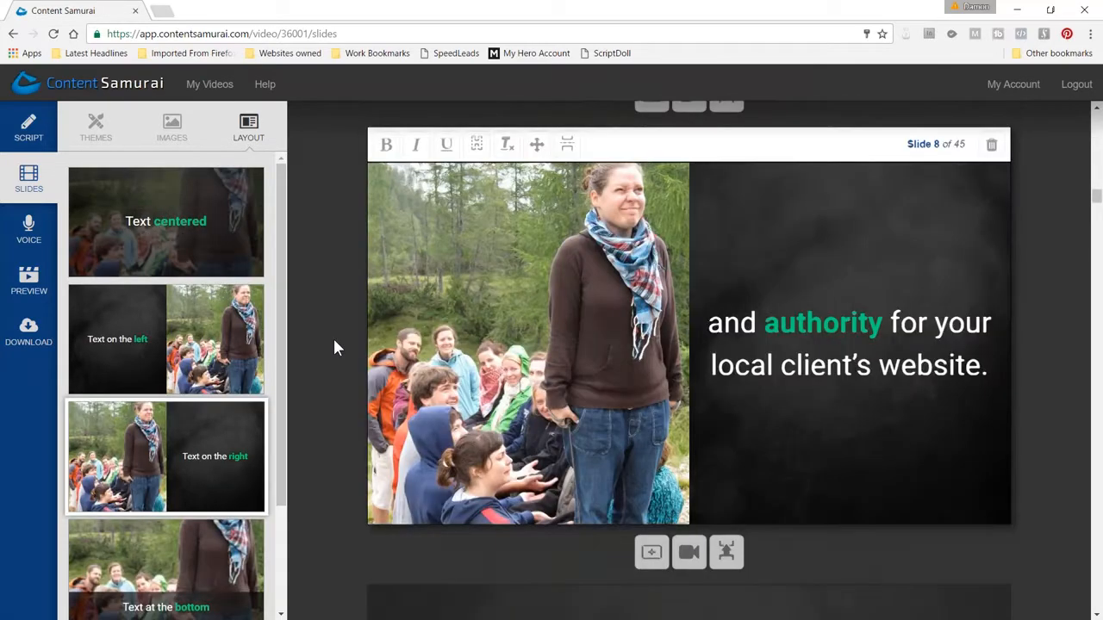
{"action": "scroll", "coordinate": [335, 347], "scroll_direction": "down", "scroll_amount": 4}
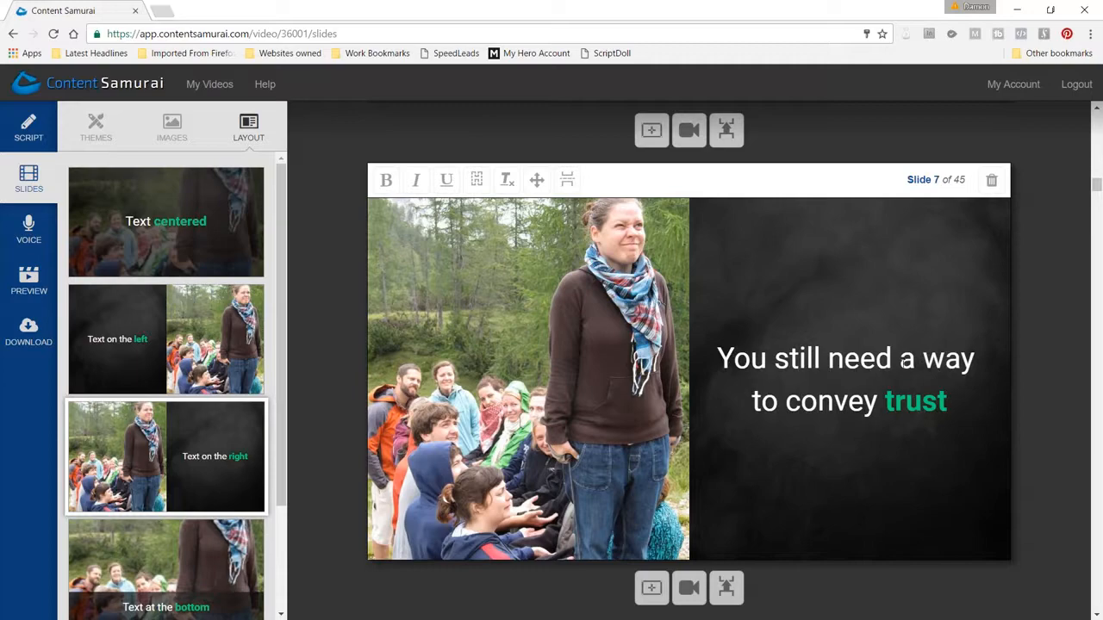
{"action": "scroll", "coordinate": [909, 360], "scroll_direction": "down", "scroll_amount": 5}
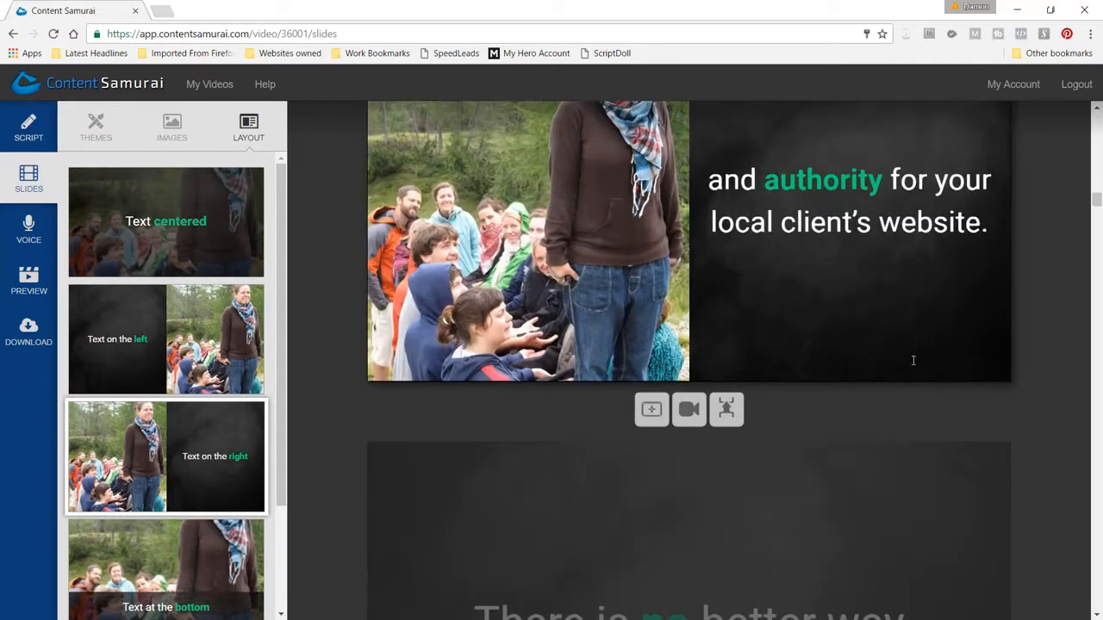
{"action": "left_click", "coordinate": [914, 360]}
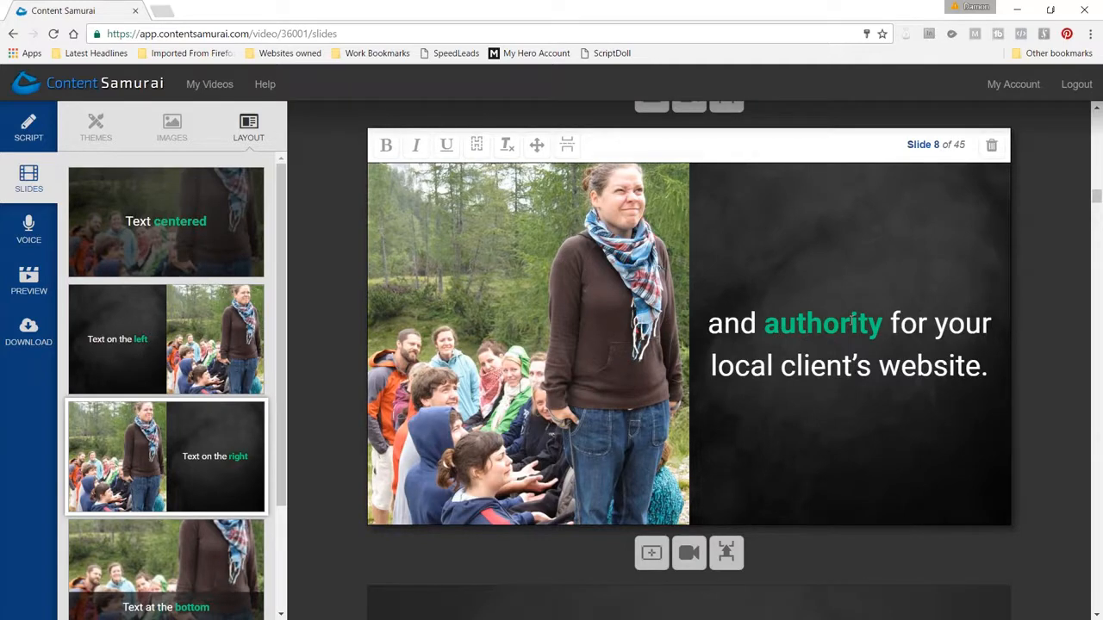
{"action": "scroll", "coordinate": [821, 317], "scroll_direction": "up", "scroll_amount": 5}
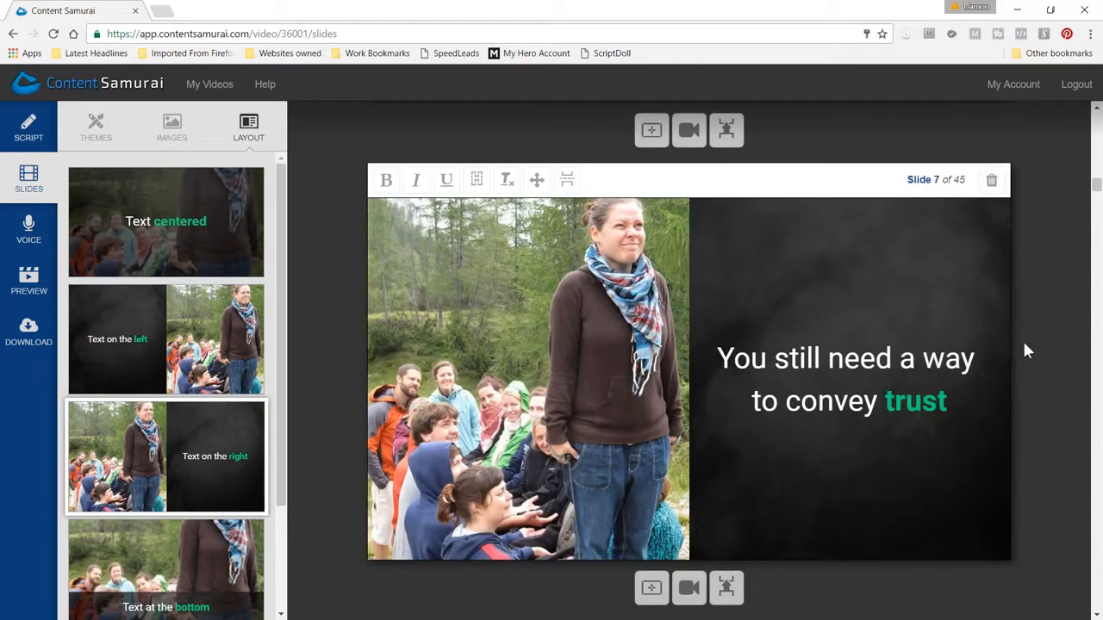
{"action": "scroll", "coordinate": [1025, 343], "scroll_direction": "down", "scroll_amount": 7}
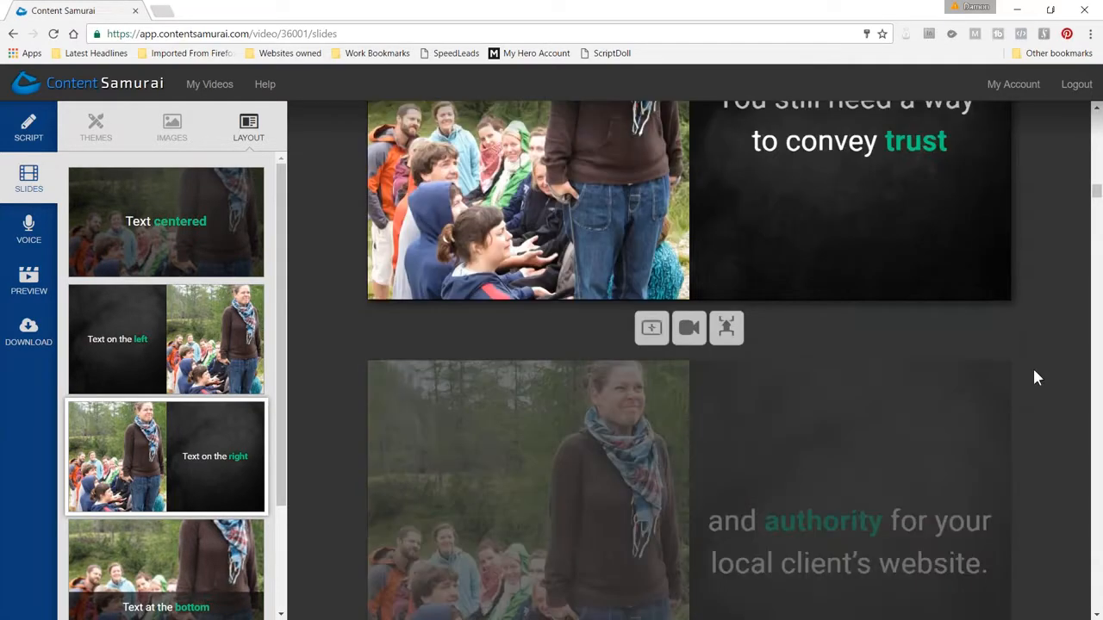
Review slides 9 to 12, checking the emphasized words and the background image on the money-saving tips slide
{"action": "scroll", "coordinate": [1032, 367], "scroll_direction": "down", "scroll_amount": 4}
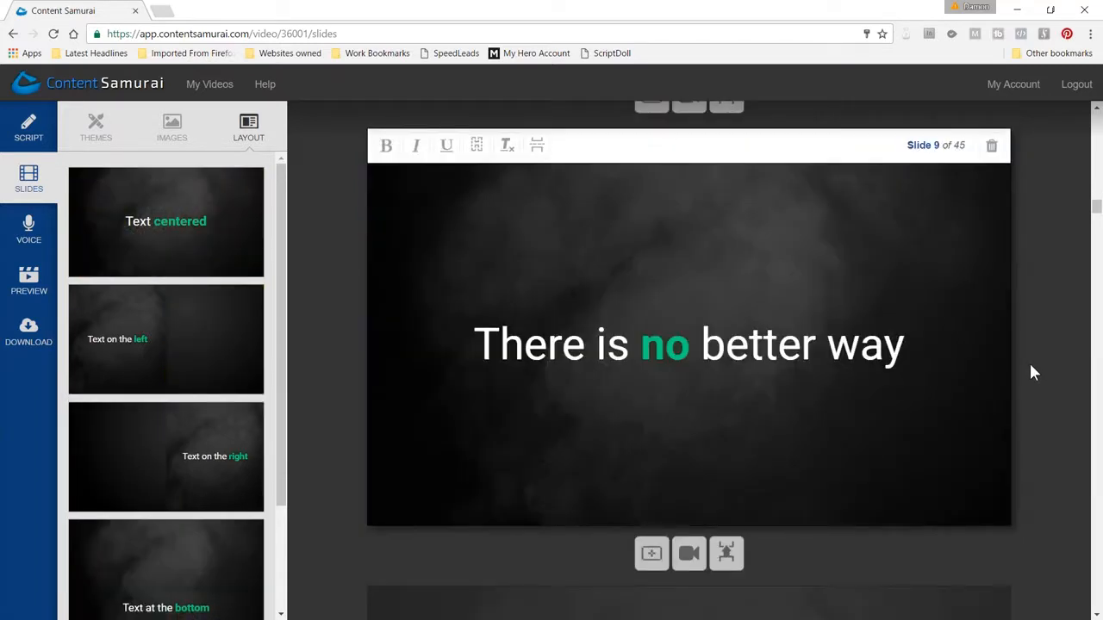
{"action": "scroll", "coordinate": [1030, 366], "scroll_direction": "down", "scroll_amount": 4}
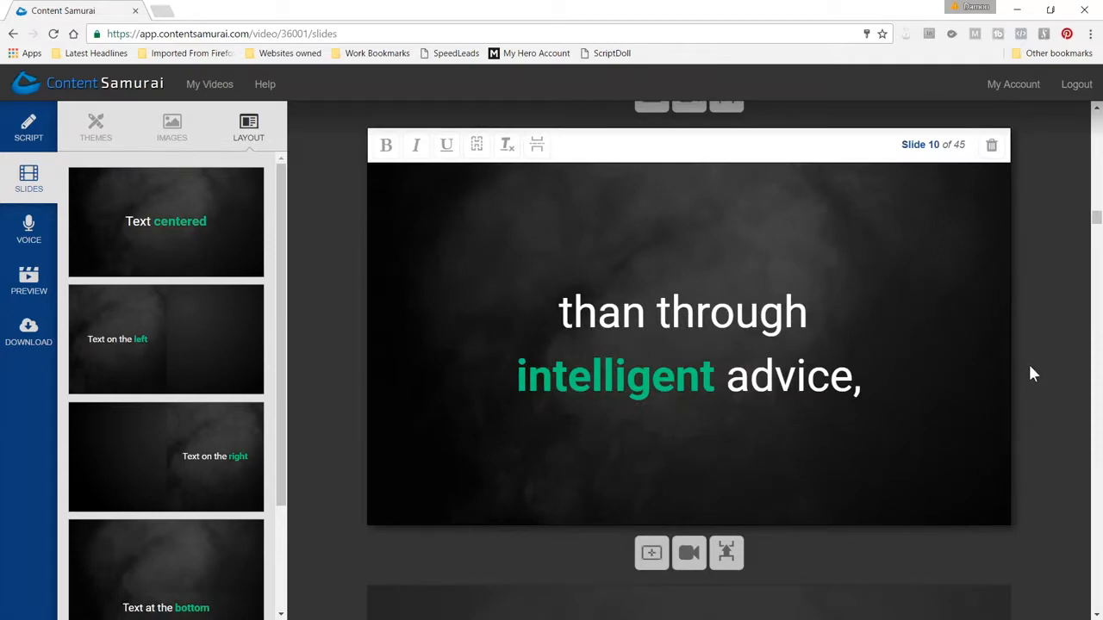
{"action": "scroll", "coordinate": [1032, 373], "scroll_direction": "down", "scroll_amount": 2}
{"action": "scroll", "coordinate": [1032, 372], "scroll_direction": "down", "scroll_amount": 4}
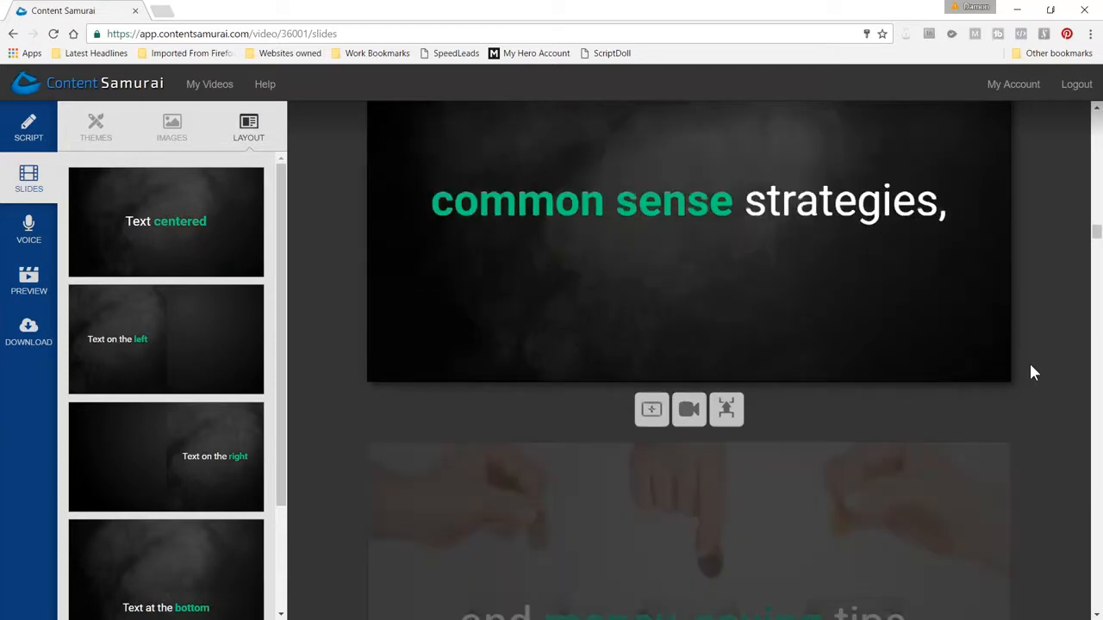
{"action": "scroll", "coordinate": [1032, 372], "scroll_direction": "down", "scroll_amount": 3}
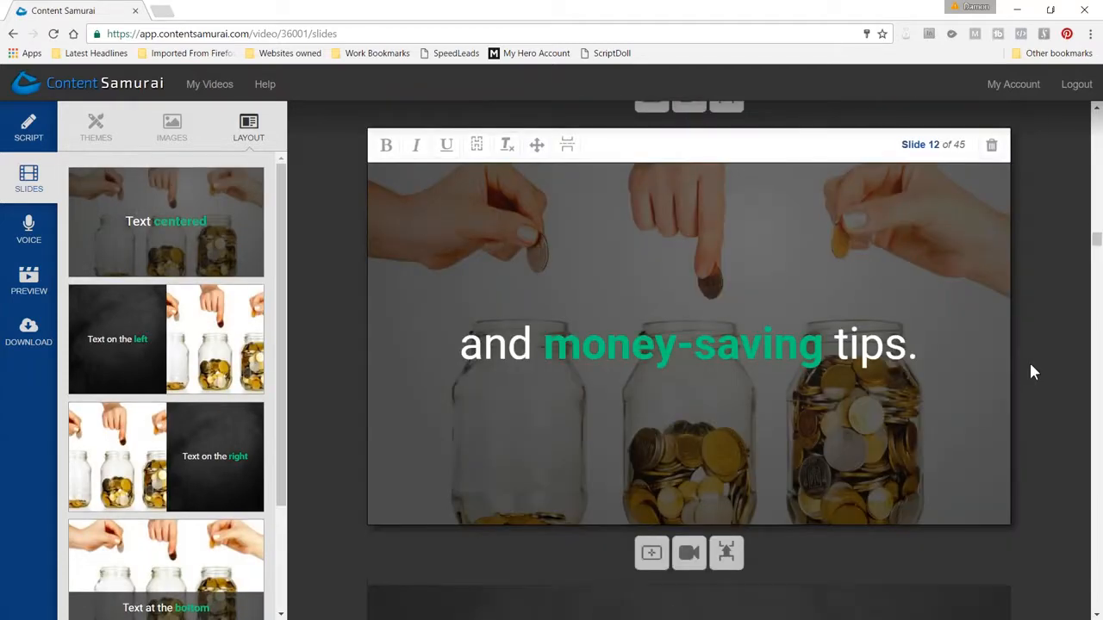
{"action": "scroll", "coordinate": [1033, 372], "scroll_direction": "up", "scroll_amount": 5}
{"action": "scroll", "coordinate": [1033, 372], "scroll_direction": "down", "scroll_amount": 3}
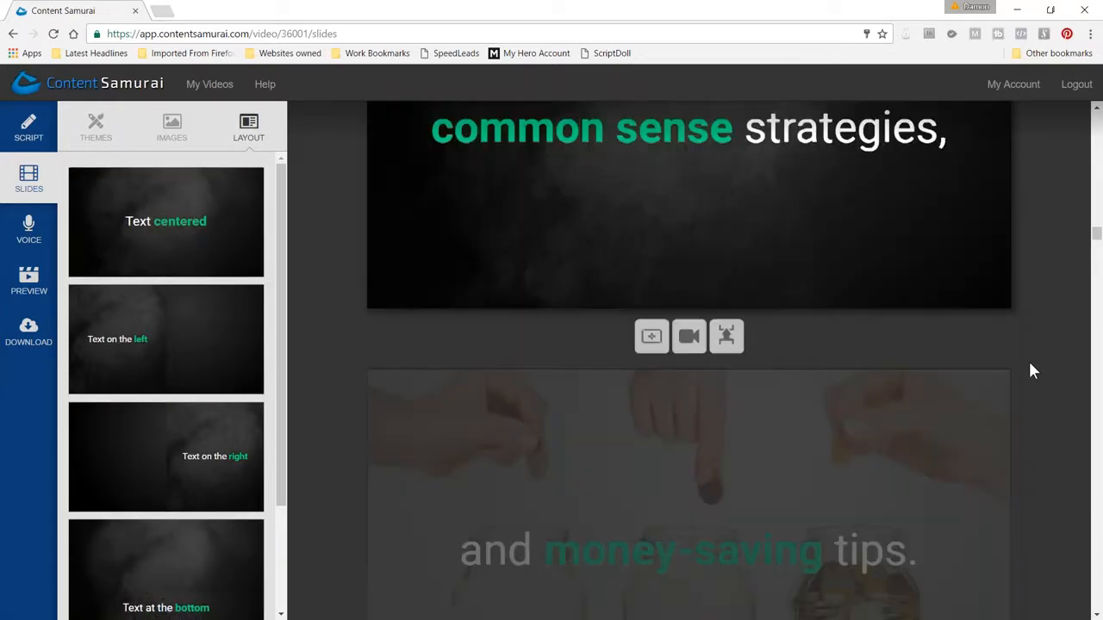
{"action": "scroll", "coordinate": [1033, 371], "scroll_direction": "down", "scroll_amount": 3}
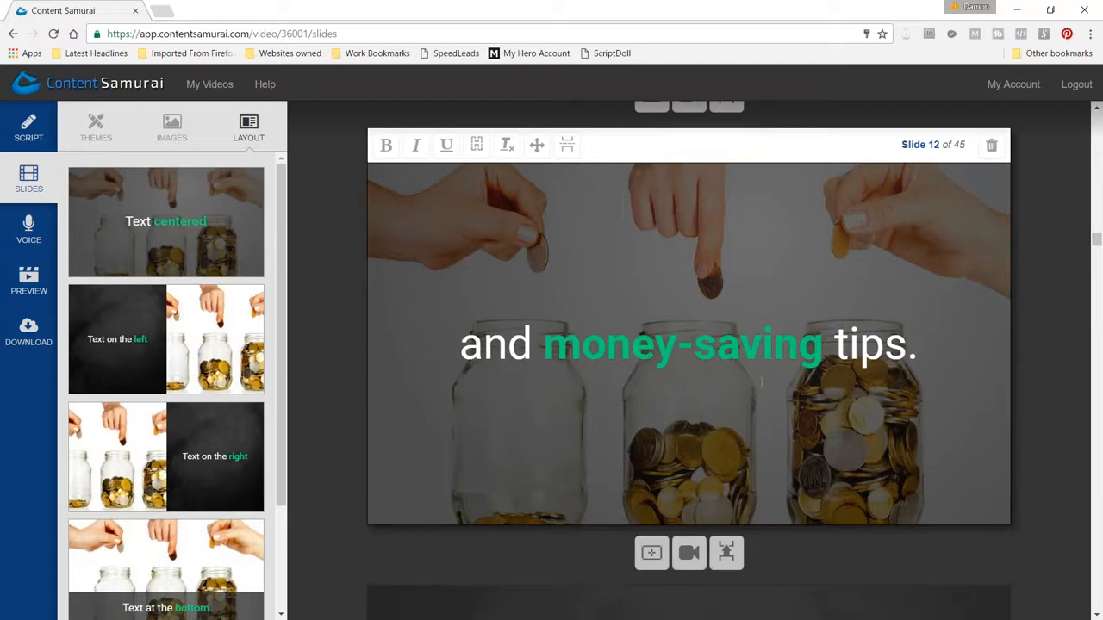
Search the image library for "money saving" pictures for slide 12
{"action": "left_click", "coordinate": [174, 126]}
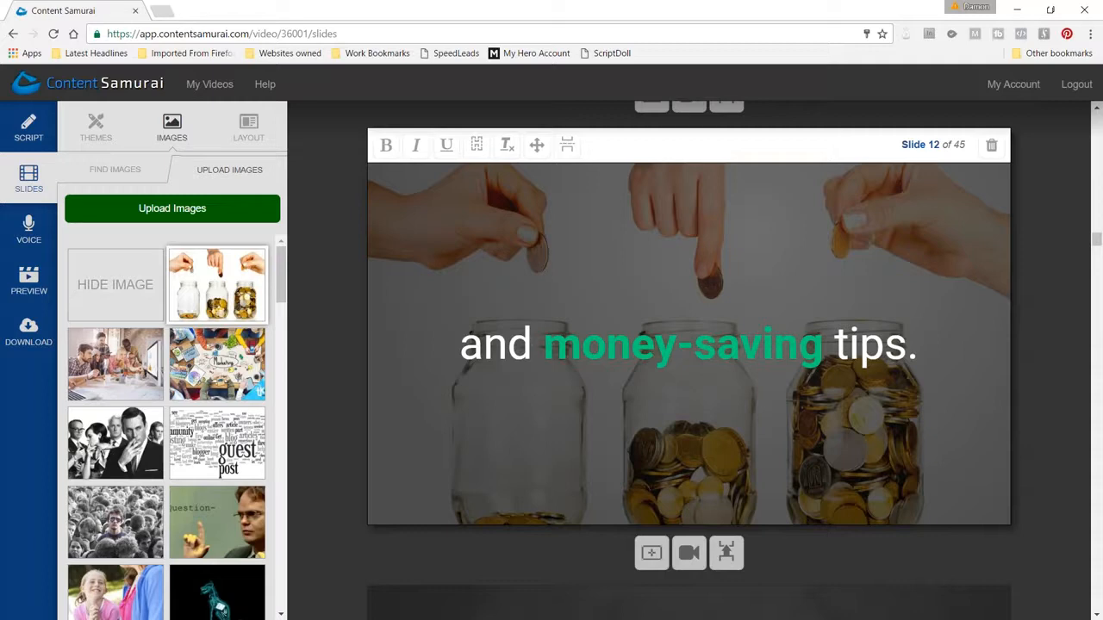
{"action": "left_click", "coordinate": [114, 170]}
{"action": "triple_click", "coordinate": [137, 208]}
{"action": "type", "text": "m"}
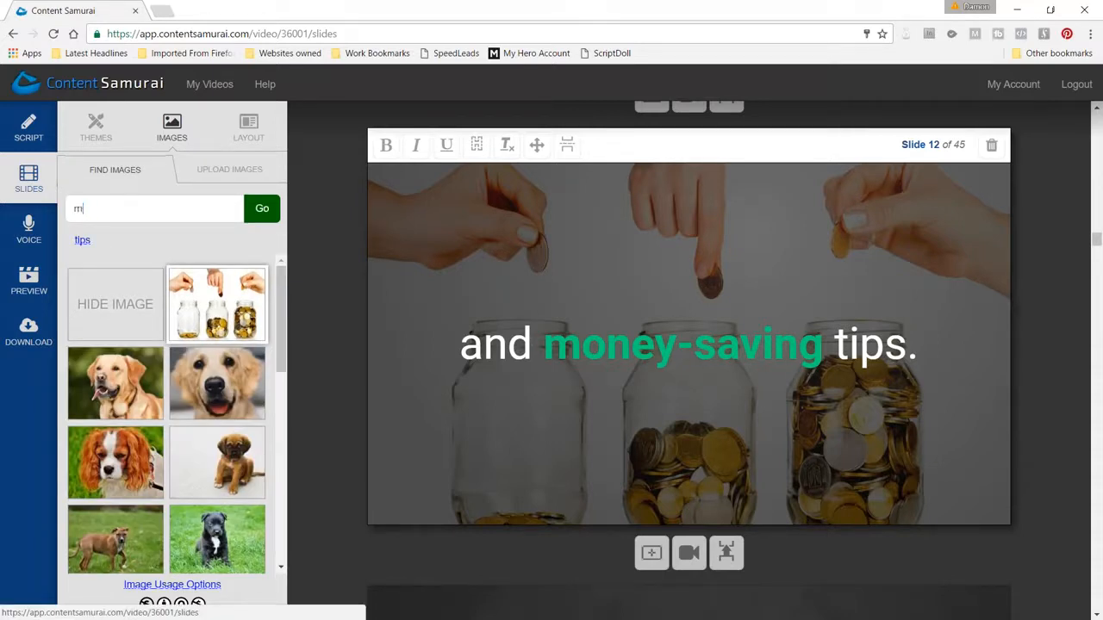
{"action": "type", "text": "oney saving"}
{"action": "key", "text": "Return"}
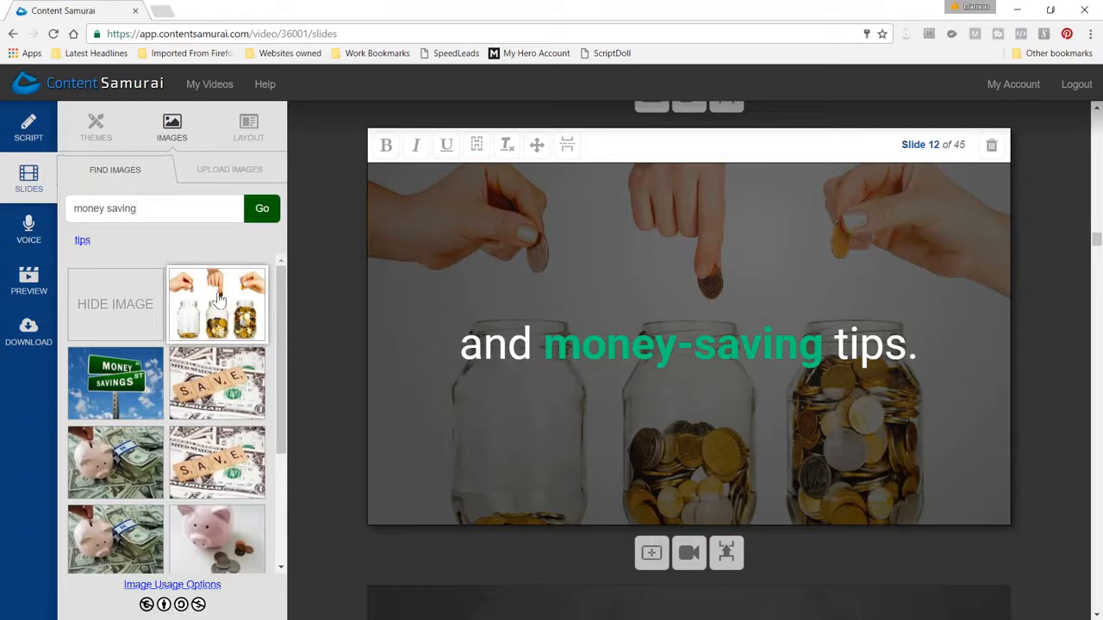
Try the piggy bank, Money Savings street sign and SAVE tiles images on slide 12, then restore the coin jars image
{"action": "left_click", "coordinate": [119, 473]}
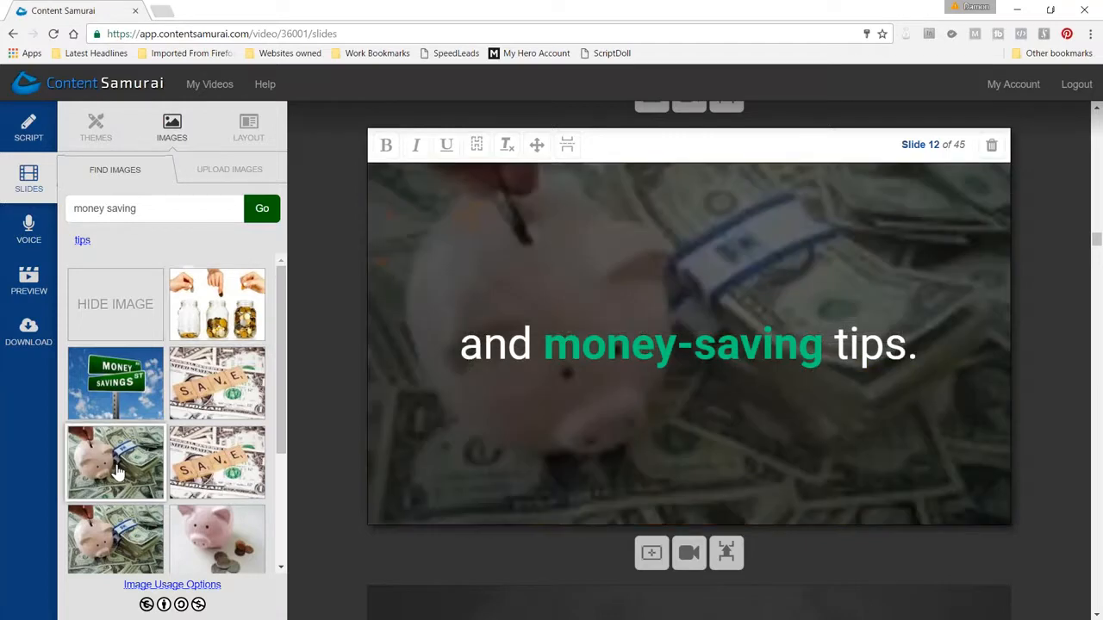
{"action": "left_click", "coordinate": [122, 382]}
{"action": "left_click", "coordinate": [200, 385]}
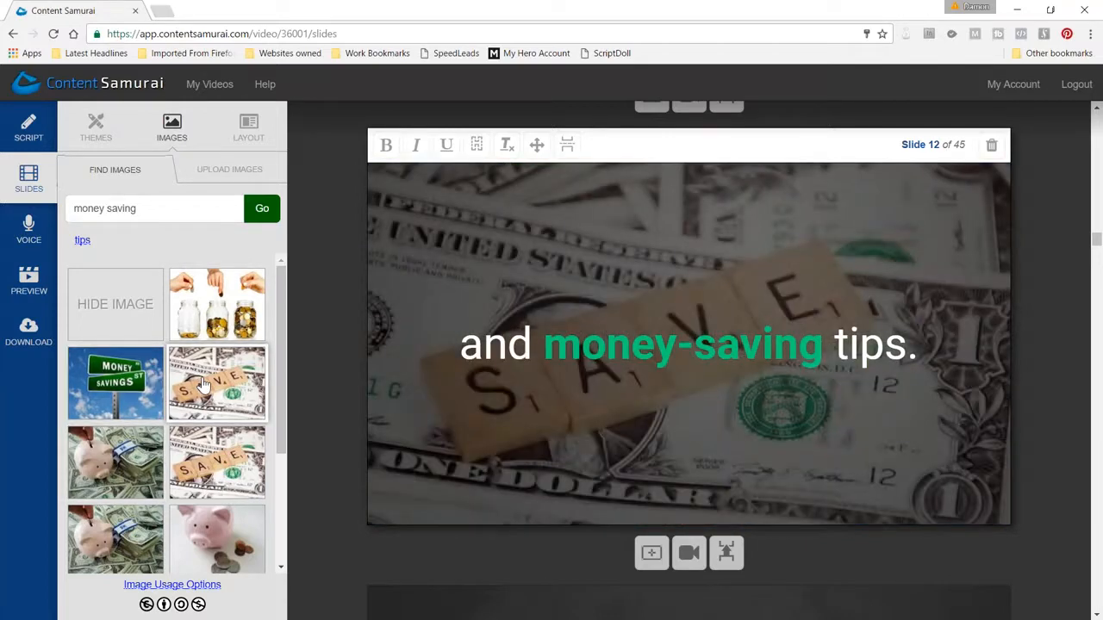
{"action": "left_click", "coordinate": [223, 304]}
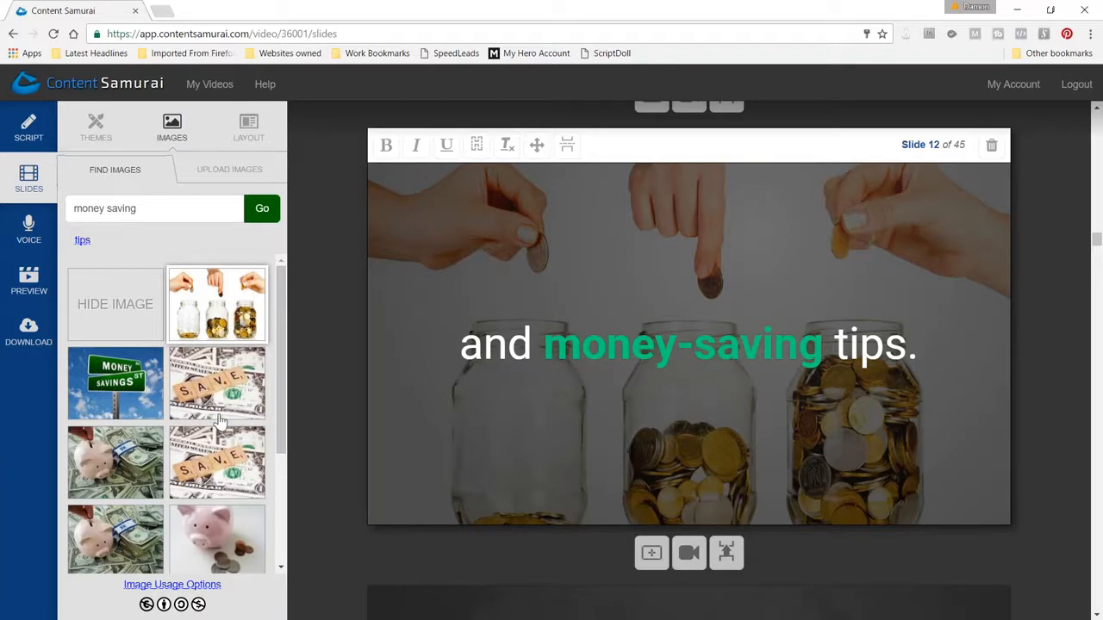
Browse the remaining "money saving" image matches for slide 12
{"action": "scroll", "coordinate": [205, 392], "scroll_direction": "down", "scroll_amount": 2}
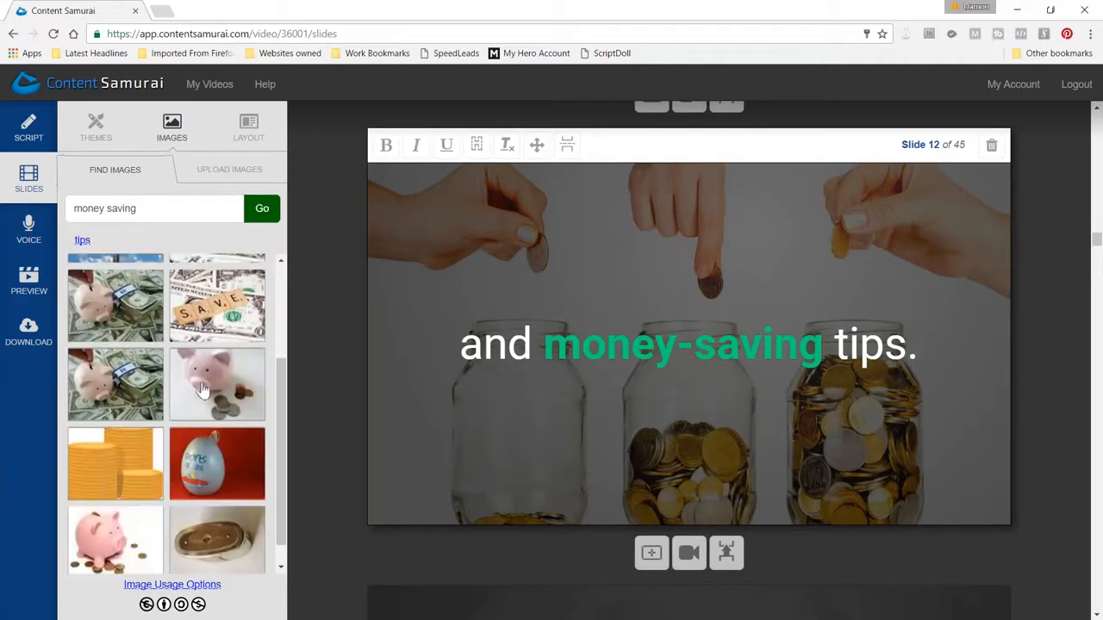
{"action": "scroll", "coordinate": [201, 390], "scroll_direction": "down", "scroll_amount": 3}
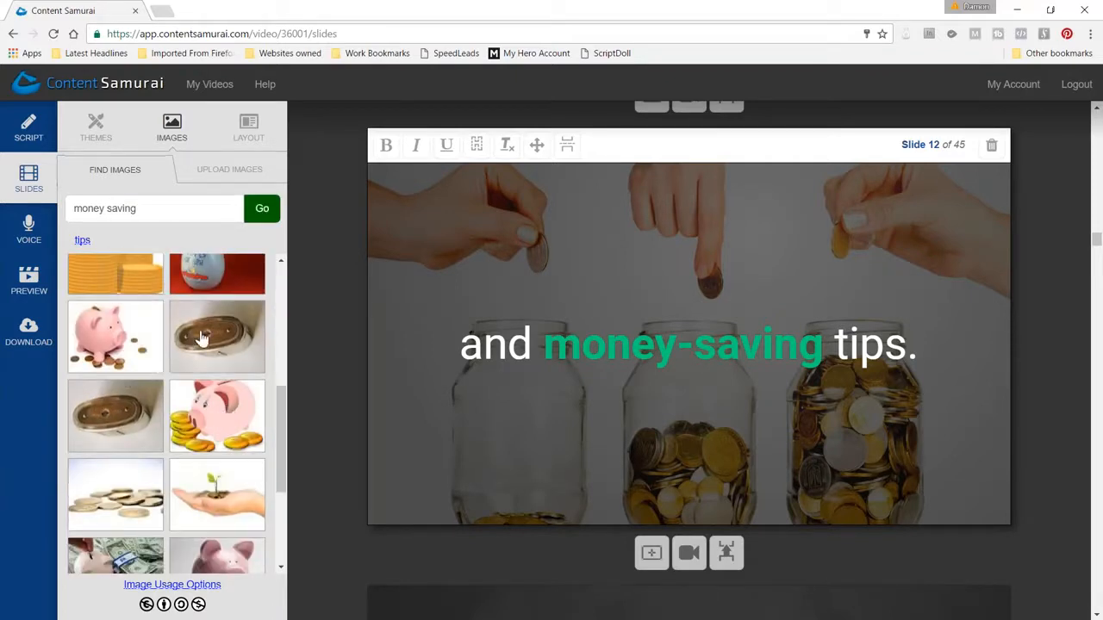
{"action": "scroll", "coordinate": [200, 362], "scroll_direction": "down", "scroll_amount": 2}
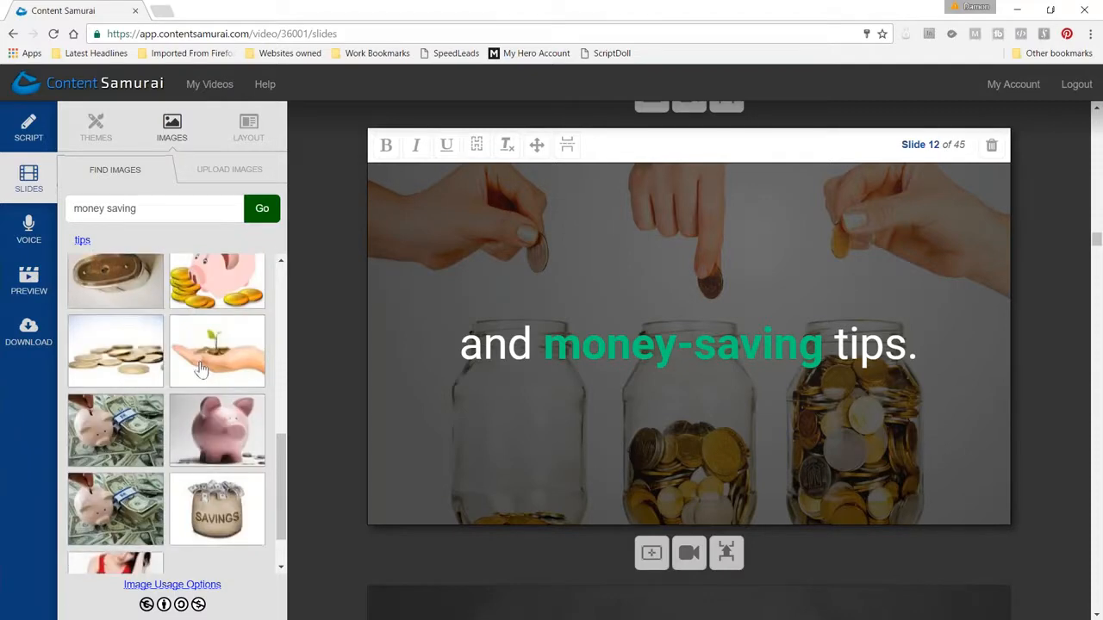
{"action": "scroll", "coordinate": [200, 369], "scroll_direction": "down", "scroll_amount": 5}
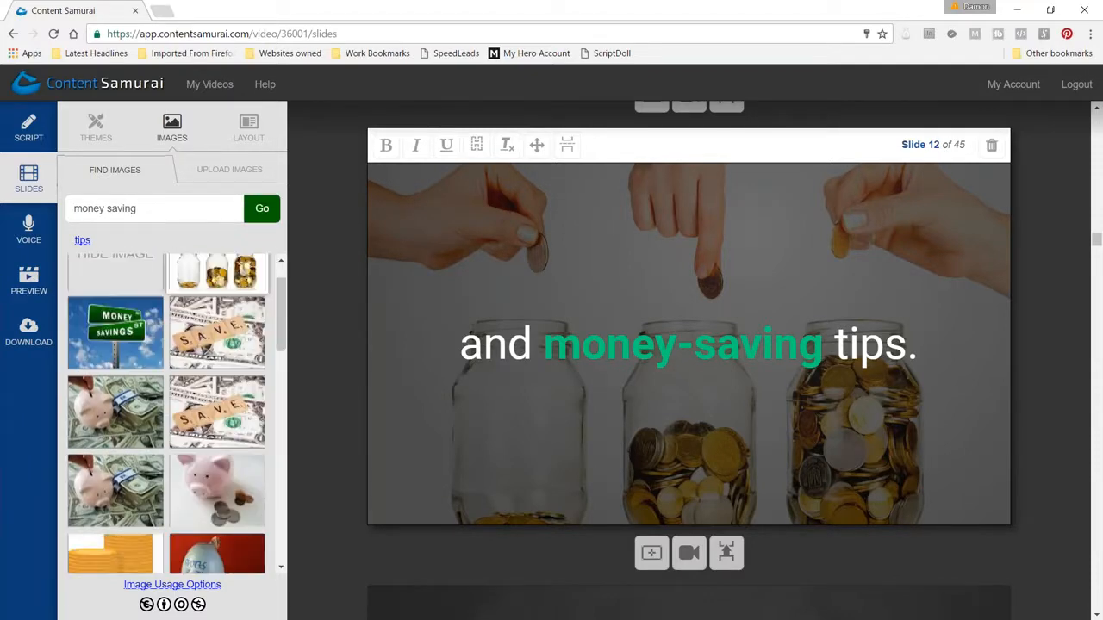
{"action": "scroll", "coordinate": [203, 293], "scroll_direction": "up", "scroll_amount": 1}
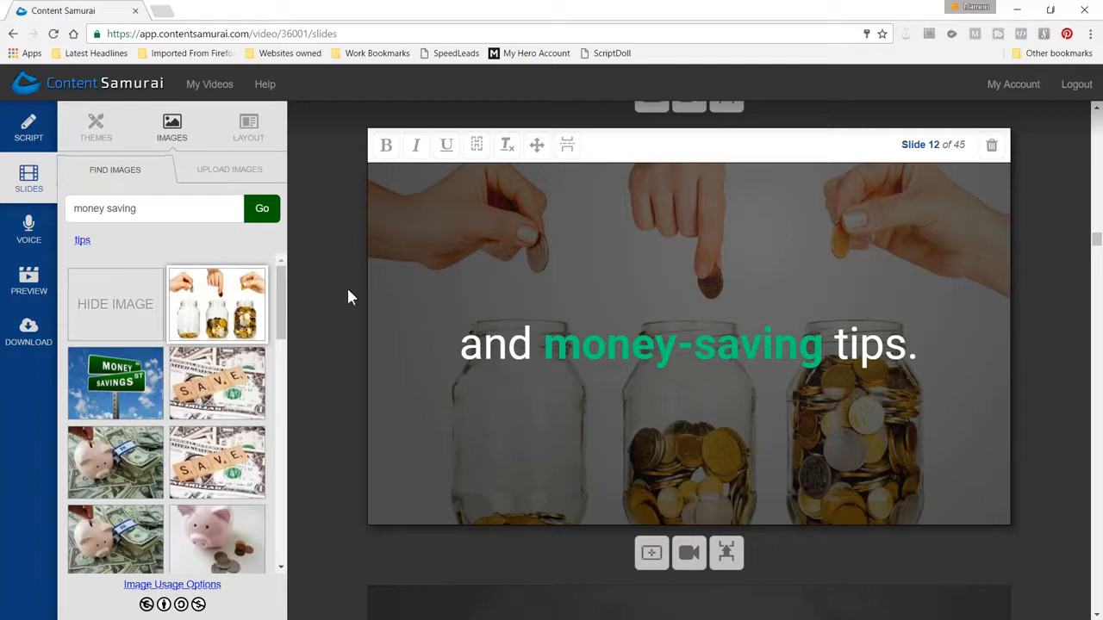
Show slide 14's hidden text over the Lego shop image, then hide it again
{"action": "scroll", "coordinate": [346, 299], "scroll_direction": "down", "scroll_amount": 1}
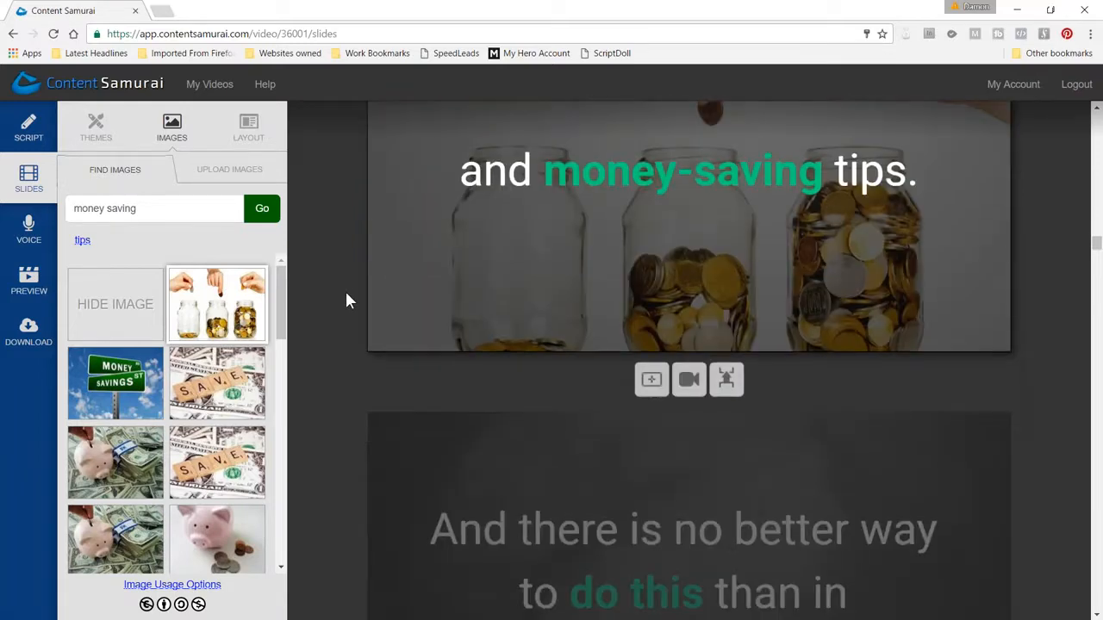
{"action": "scroll", "coordinate": [346, 301], "scroll_direction": "down", "scroll_amount": 1}
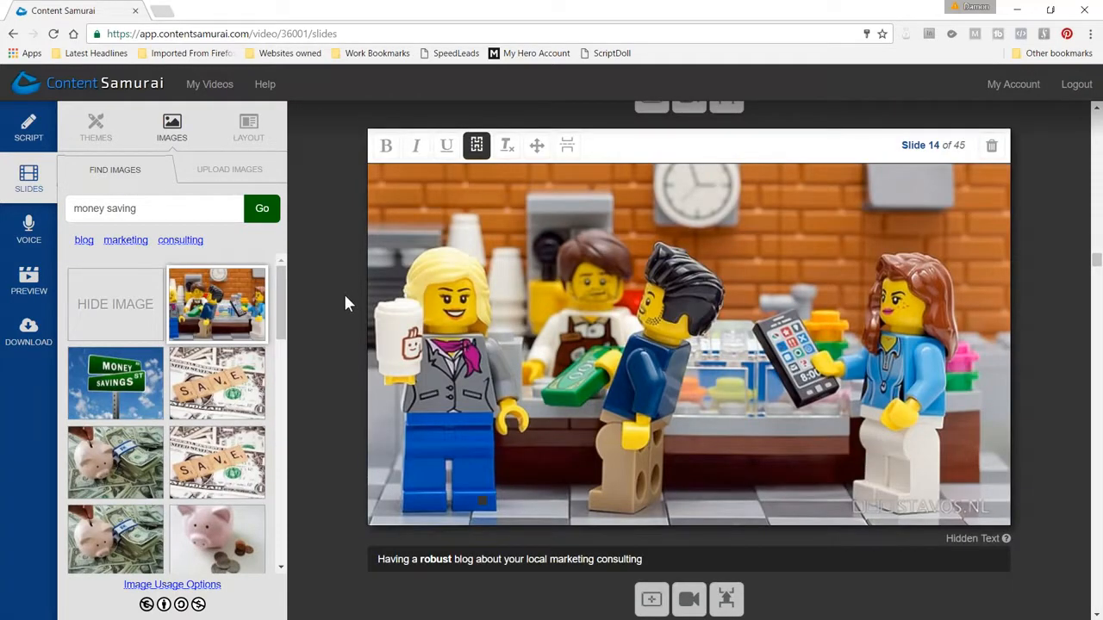
{"action": "left_click", "coordinate": [477, 149]}
{"action": "left_click", "coordinate": [477, 149]}
Compare slides 14 and 15, checking their shared Lego shop image and the hidden text beneath each
{"action": "scroll", "coordinate": [362, 168], "scroll_direction": "down", "scroll_amount": 3}
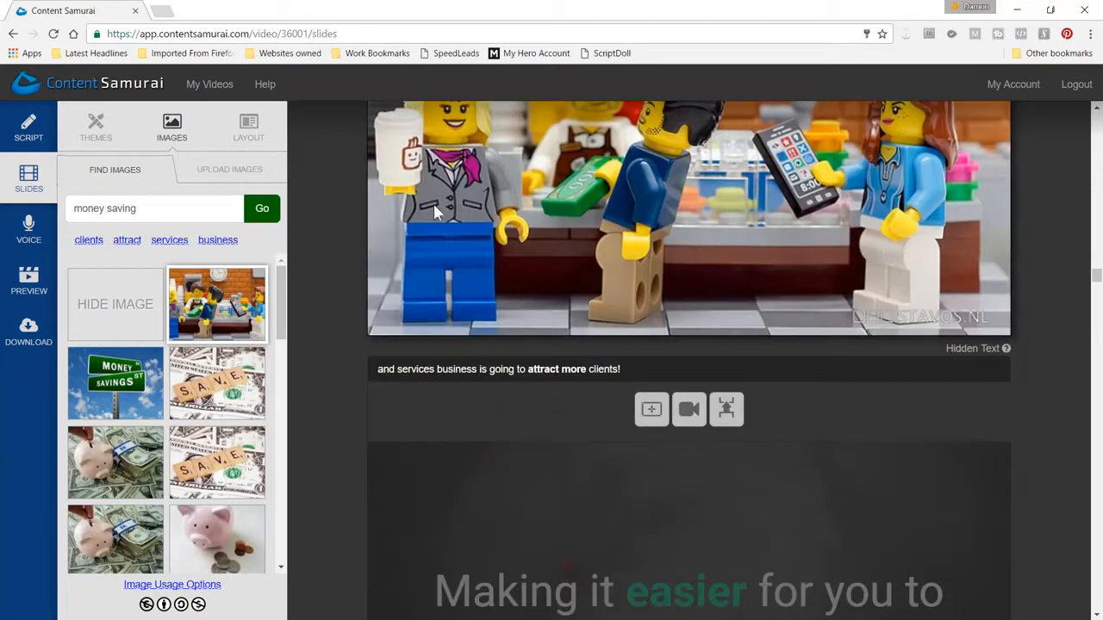
{"action": "left_click", "coordinate": [433, 203]}
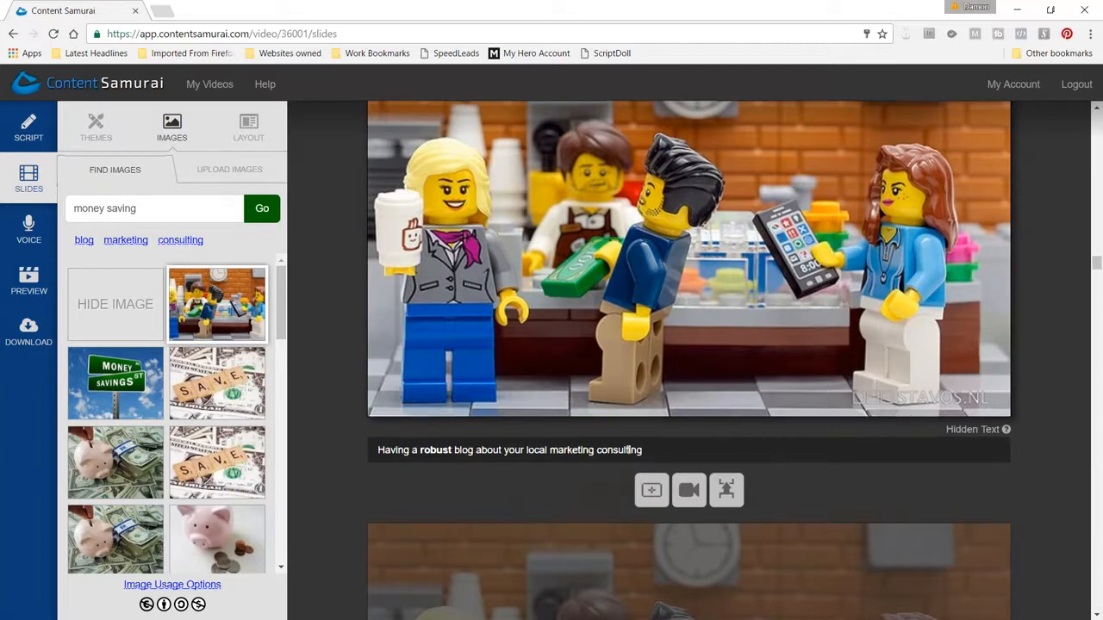
{"action": "scroll", "coordinate": [629, 450], "scroll_direction": "down", "scroll_amount": 5}
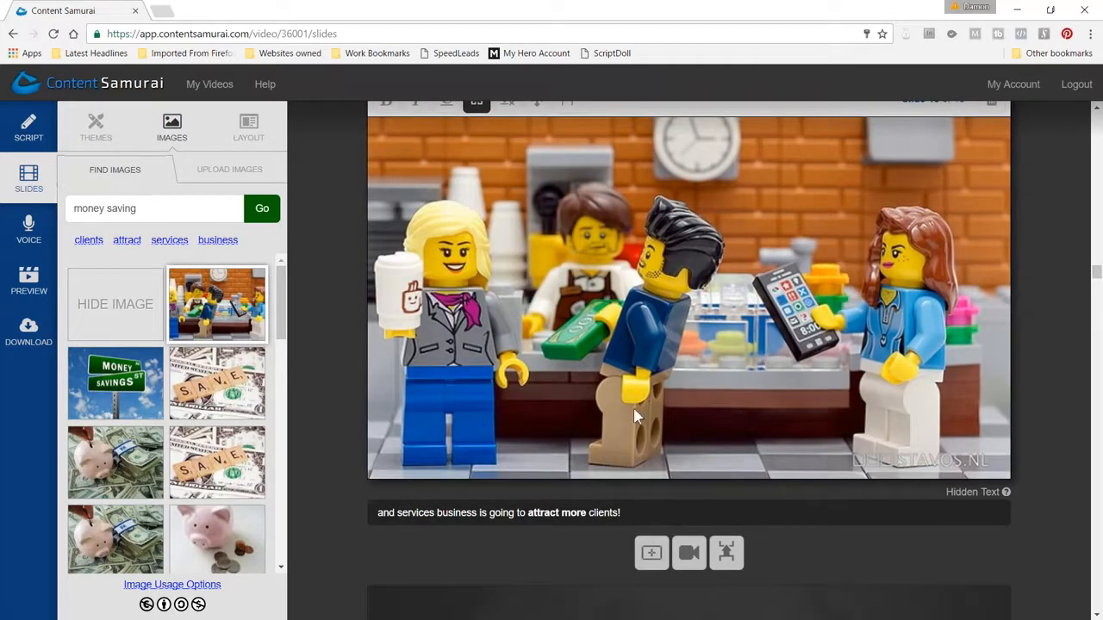
{"action": "scroll", "coordinate": [630, 295], "scroll_direction": "up", "scroll_amount": 5}
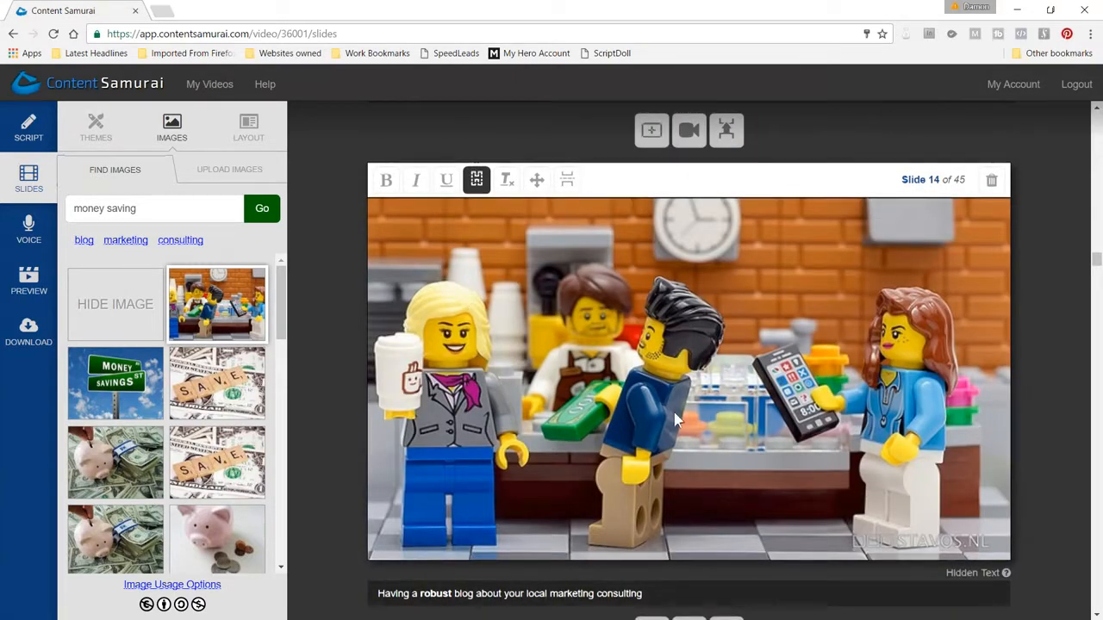
{"action": "scroll", "coordinate": [672, 399], "scroll_direction": "down", "scroll_amount": 5}
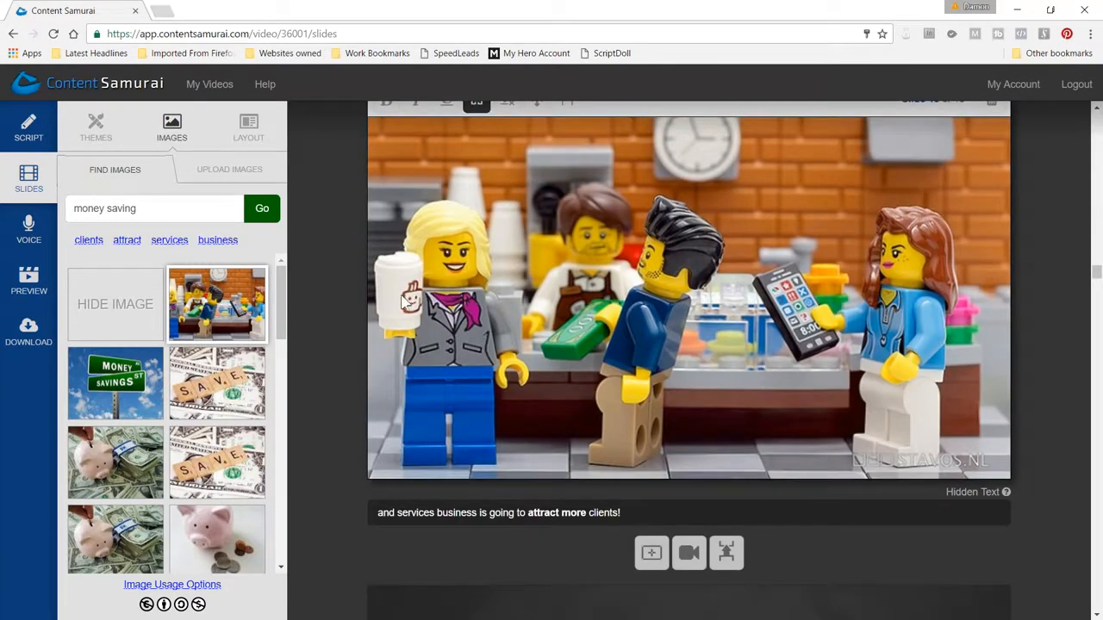
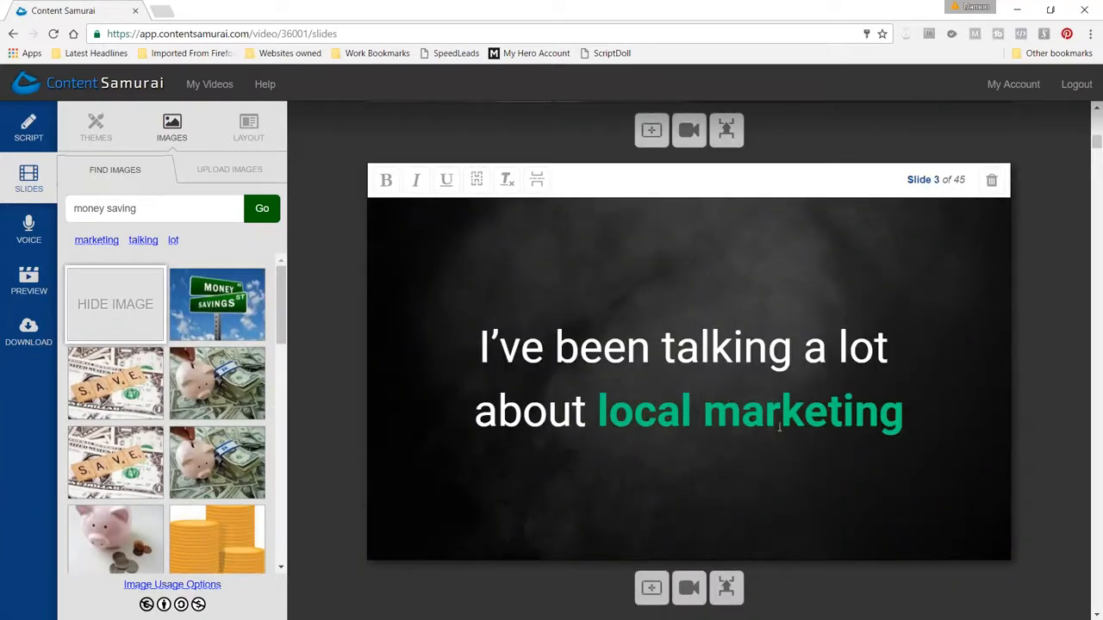
Review the highlighted words on slides 3 to 13, reading how the emphasized text carries the message from slide to slide
{"action": "scroll", "coordinate": [887, 409], "scroll_direction": "down", "scroll_amount": 10}
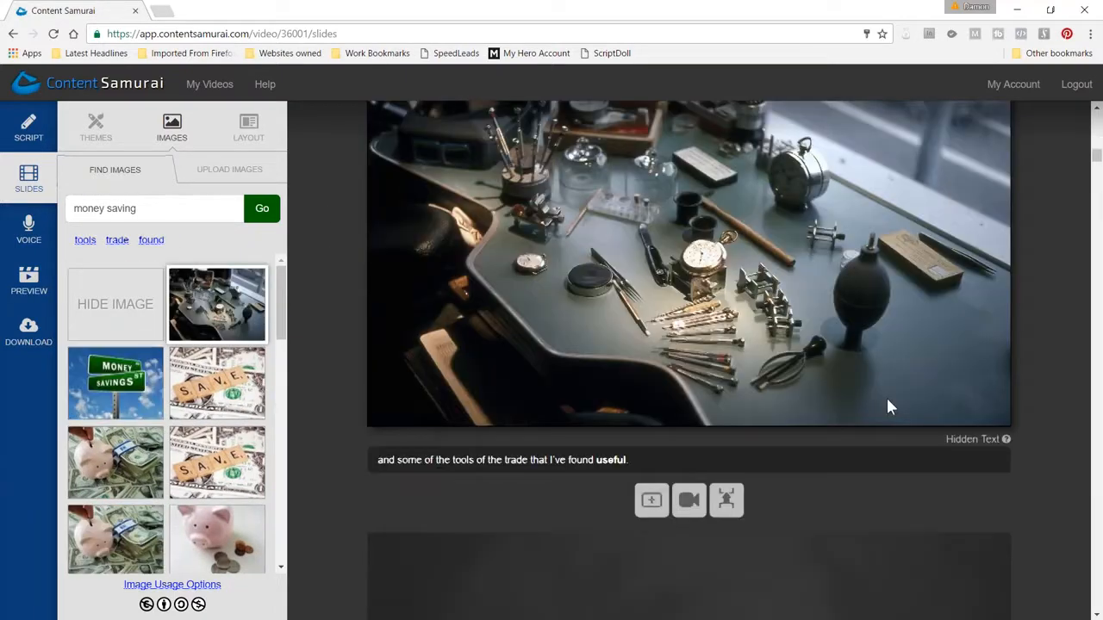
{"action": "scroll", "coordinate": [805, 387], "scroll_direction": "down", "scroll_amount": 6}
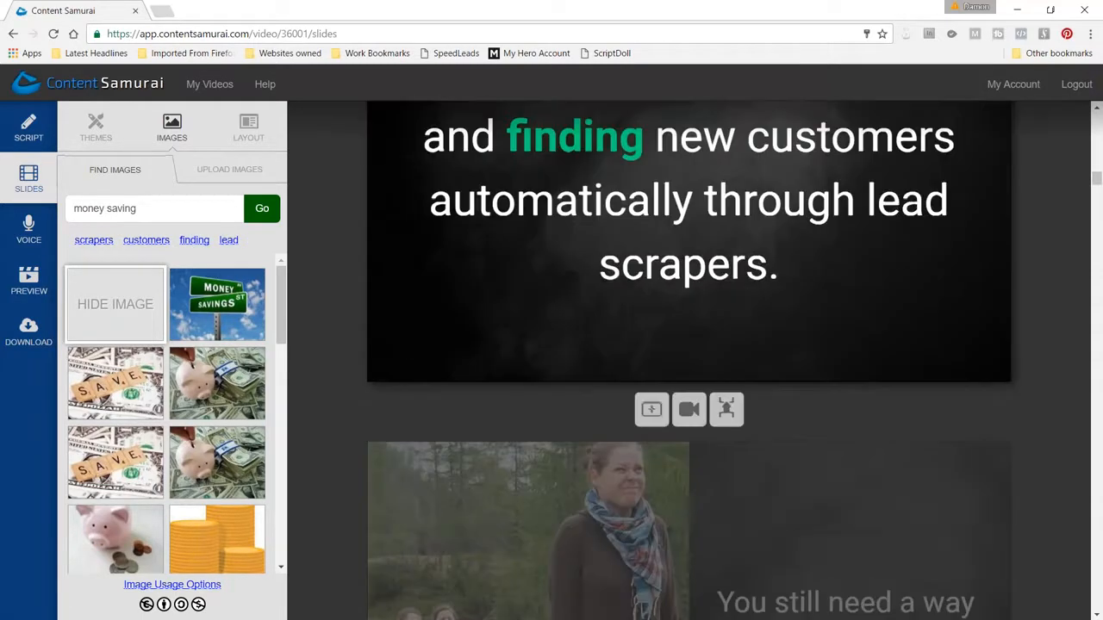
{"action": "scroll", "coordinate": [805, 390], "scroll_direction": "down", "scroll_amount": 5}
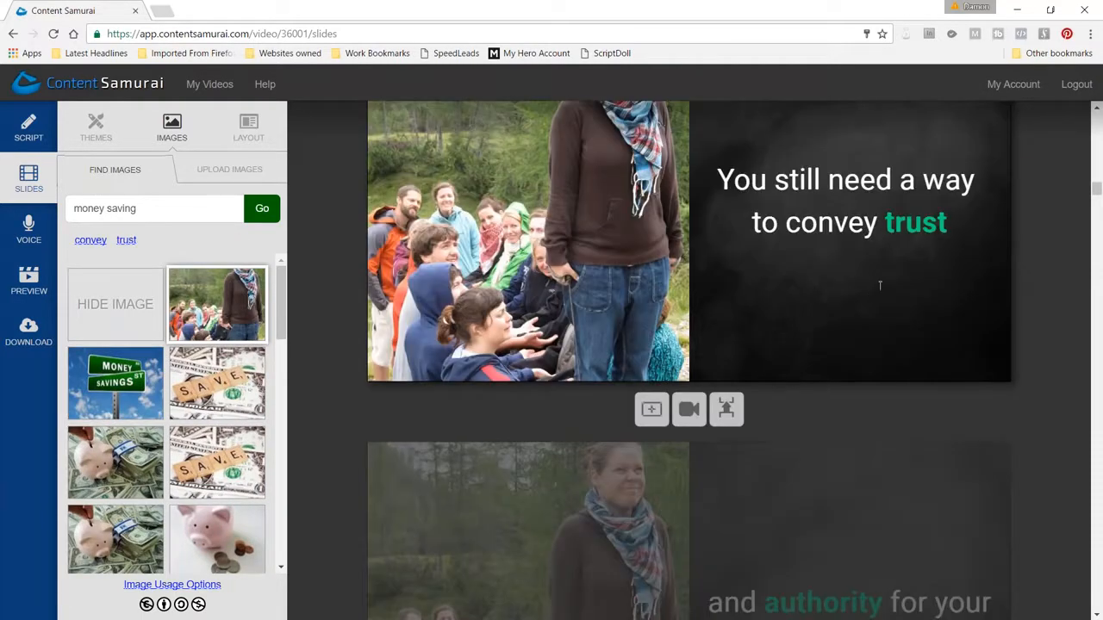
{"action": "scroll", "coordinate": [828, 335], "scroll_direction": "down", "scroll_amount": 6}
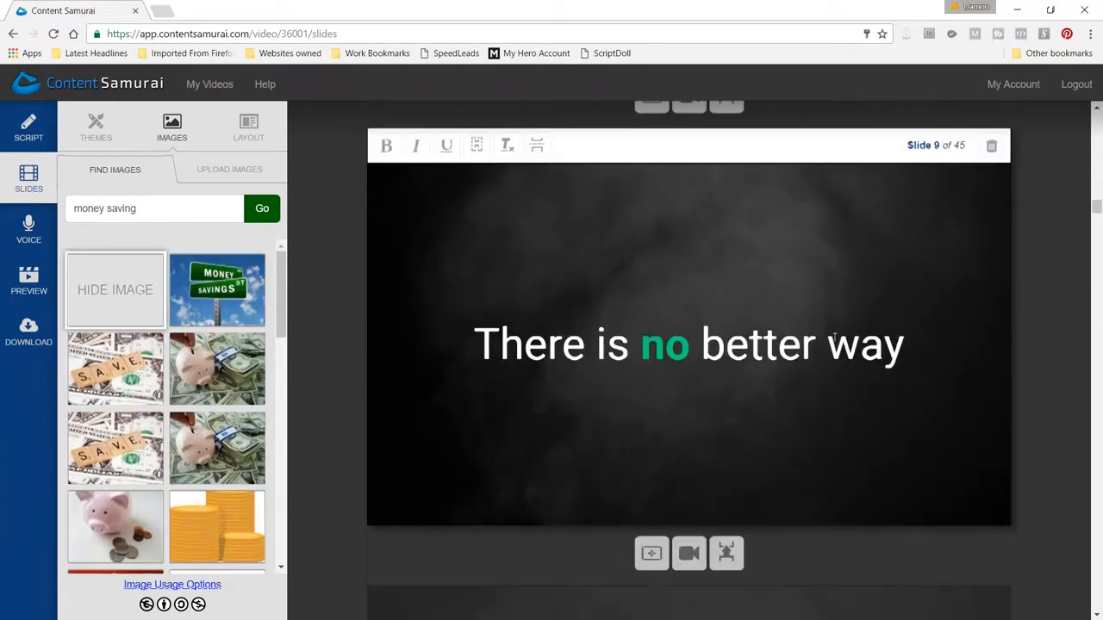
{"action": "scroll", "coordinate": [718, 349], "scroll_direction": "down", "scroll_amount": 4}
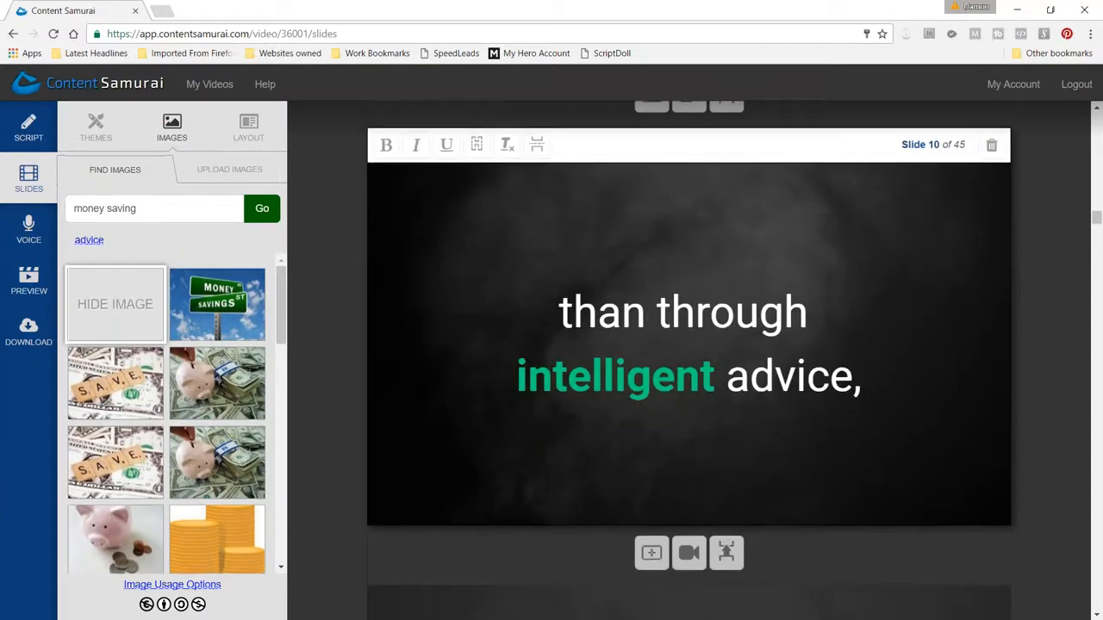
{"action": "scroll", "coordinate": [746, 395], "scroll_direction": "down", "scroll_amount": 4}
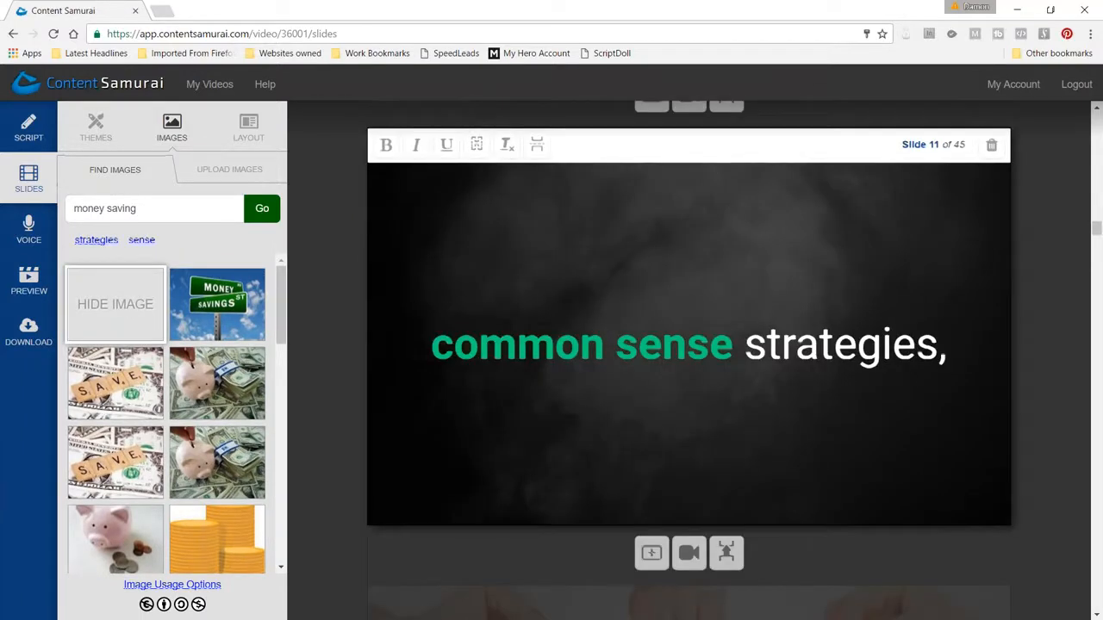
{"action": "scroll", "coordinate": [733, 388], "scroll_direction": "down", "scroll_amount": 4}
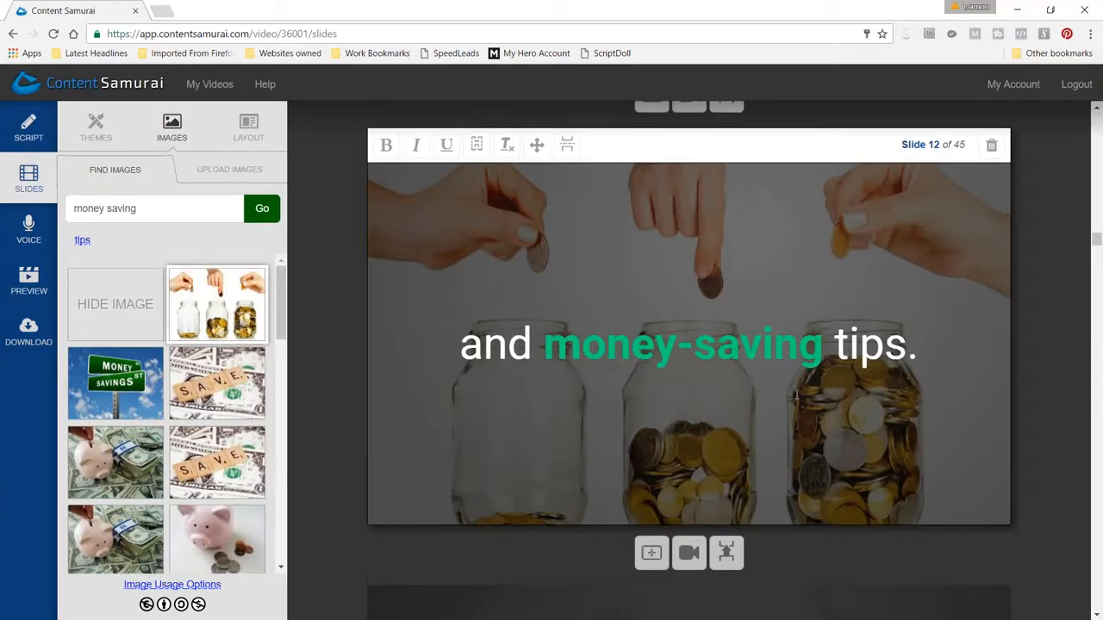
{"action": "scroll", "coordinate": [797, 395], "scroll_direction": "down", "scroll_amount": 2}
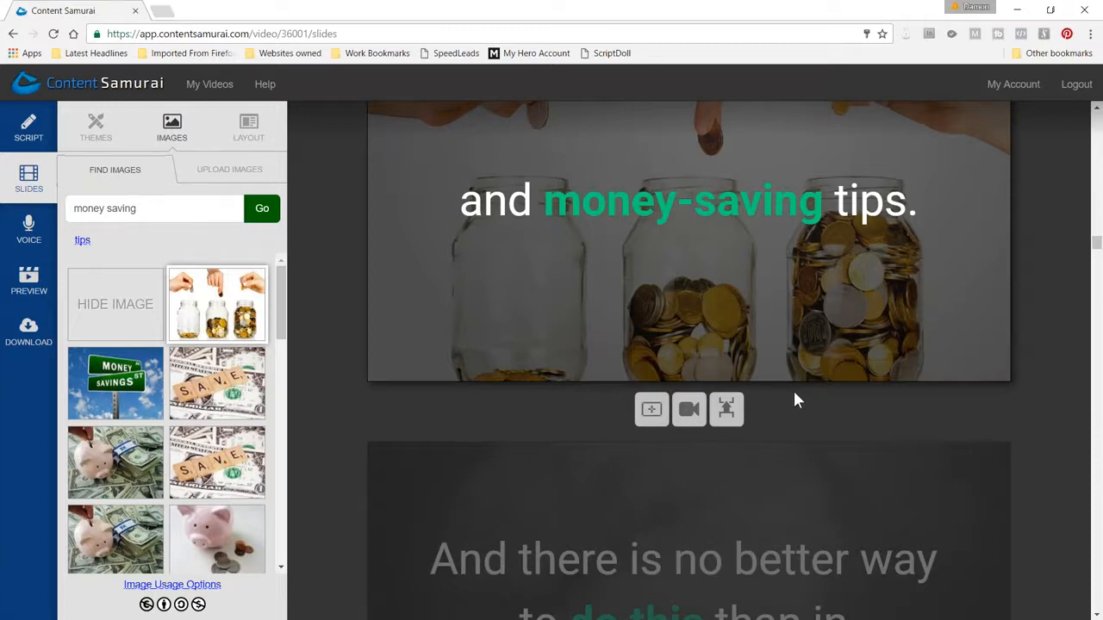
{"action": "scroll", "coordinate": [795, 399], "scroll_direction": "down", "scroll_amount": 3}
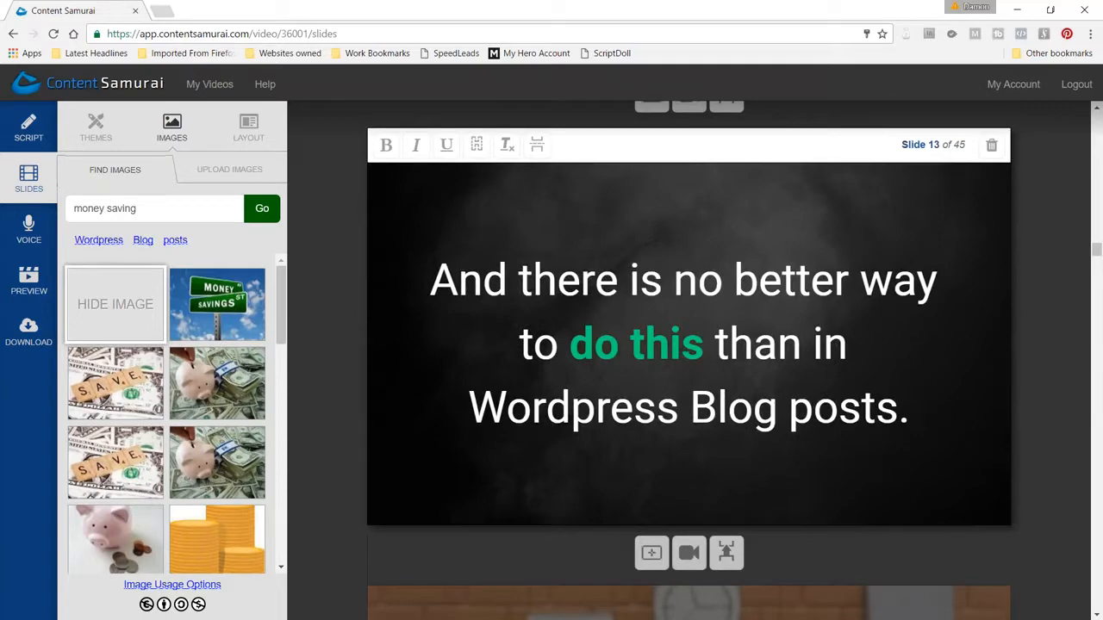
Continue checking the emphasized words on slides 14 to 24, up to the "know you", "like you" and "trust you" sequence
{"action": "scroll", "coordinate": [567, 216], "scroll_direction": "down", "scroll_amount": 2}
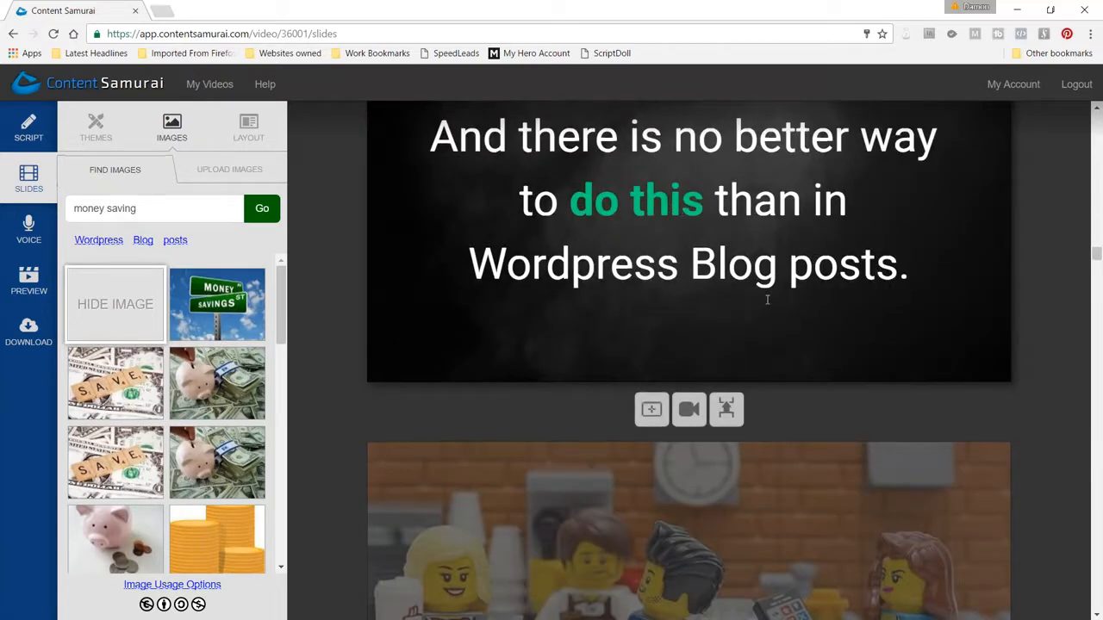
{"action": "scroll", "coordinate": [765, 298], "scroll_direction": "down", "scroll_amount": 3}
{"action": "scroll", "coordinate": [763, 306], "scroll_direction": "down", "scroll_amount": 5}
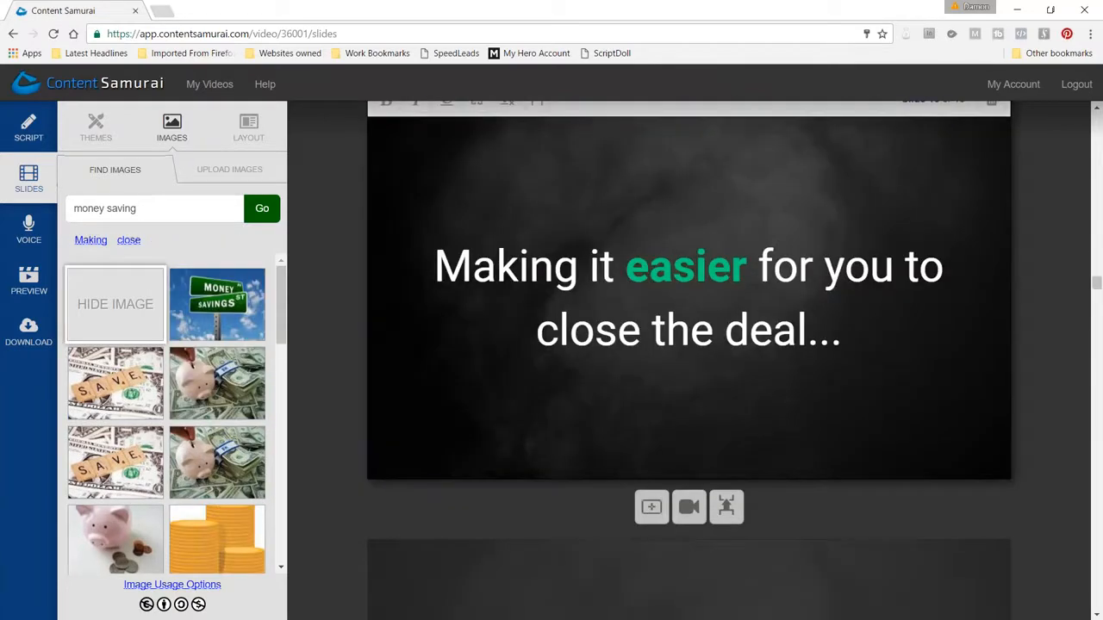
{"action": "scroll", "coordinate": [761, 308], "scroll_direction": "down", "scroll_amount": 2}
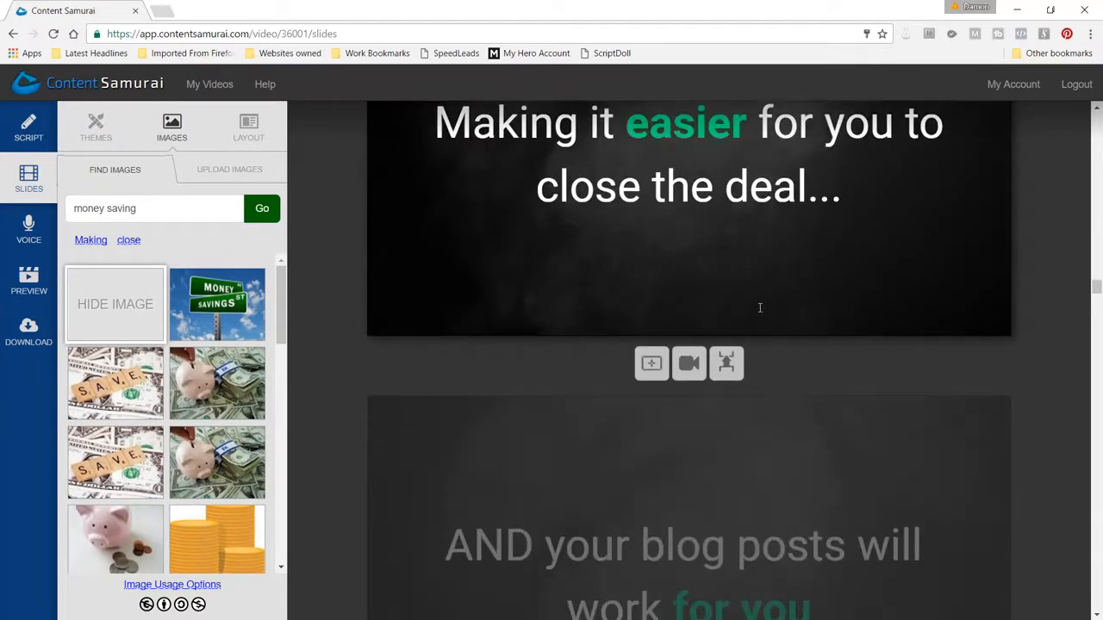
{"action": "scroll", "coordinate": [758, 496], "scroll_direction": "down", "scroll_amount": 4}
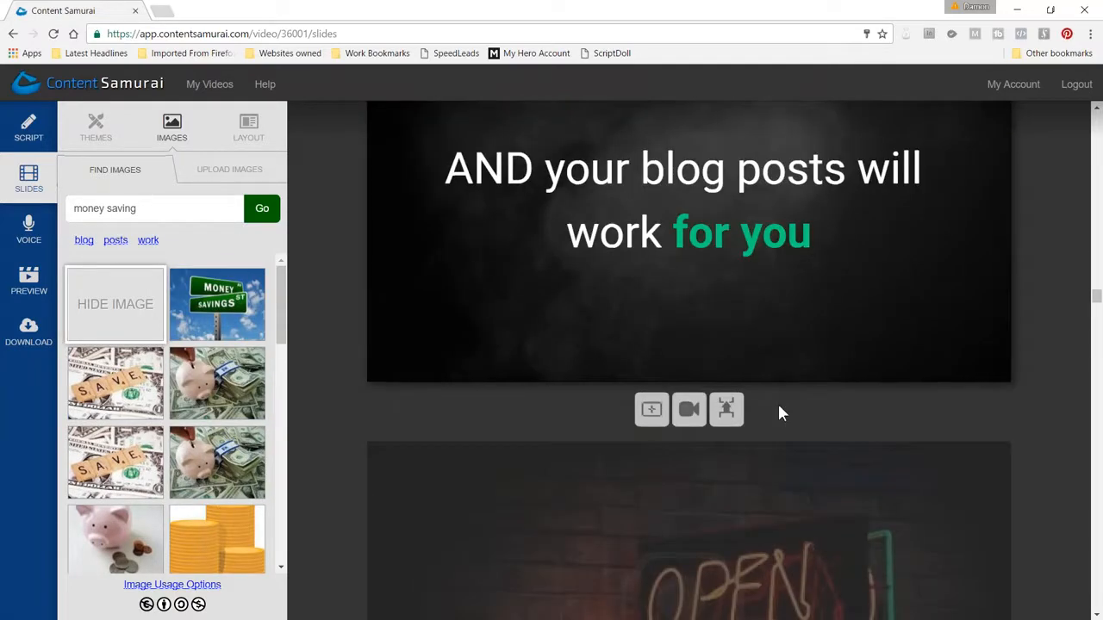
{"action": "scroll", "coordinate": [778, 413], "scroll_direction": "down", "scroll_amount": 6}
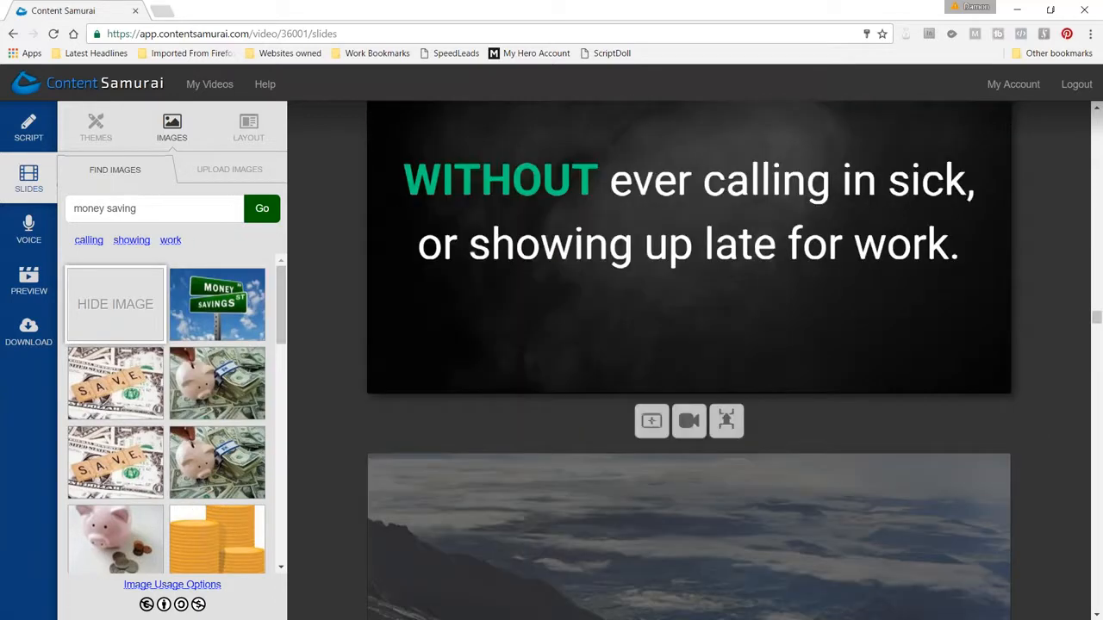
{"action": "scroll", "coordinate": [690, 413], "scroll_direction": "down", "scroll_amount": 10}
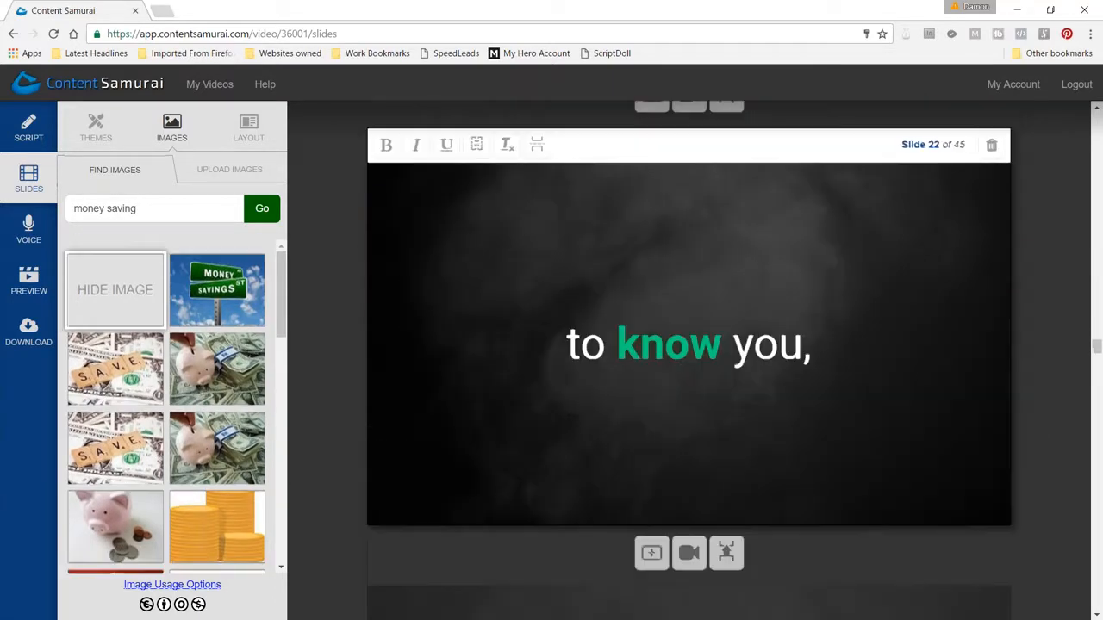
{"action": "scroll", "coordinate": [674, 370], "scroll_direction": "down", "scroll_amount": 7}
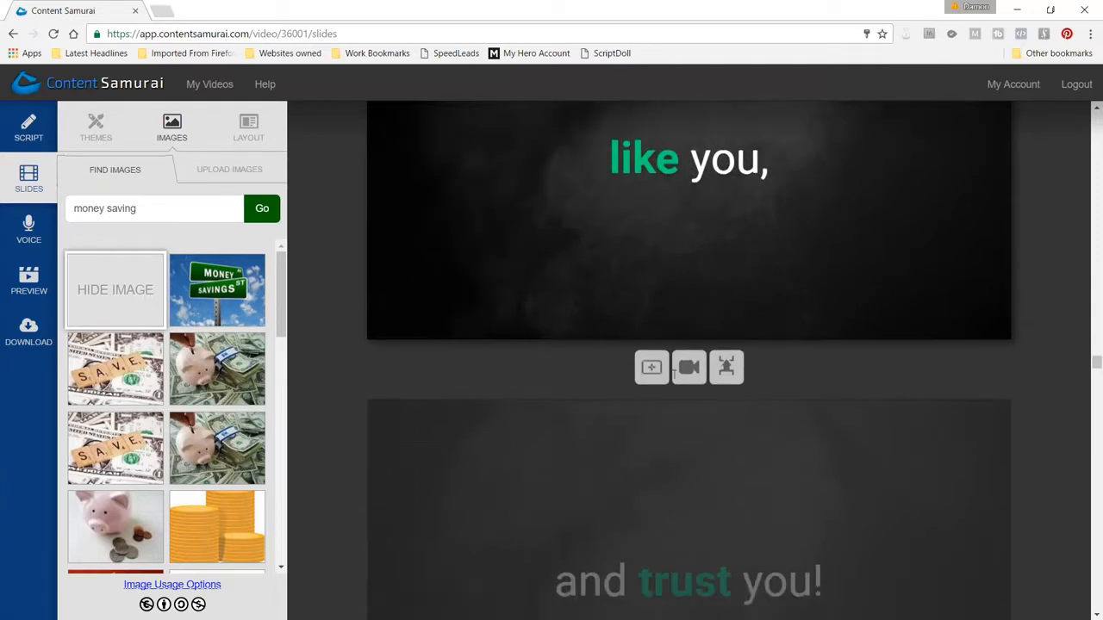
Review slides 25 to 31, checking the hidden survey text, the emphasized words and the images behind them
{"action": "scroll", "coordinate": [674, 371], "scroll_direction": "down", "scroll_amount": 6}
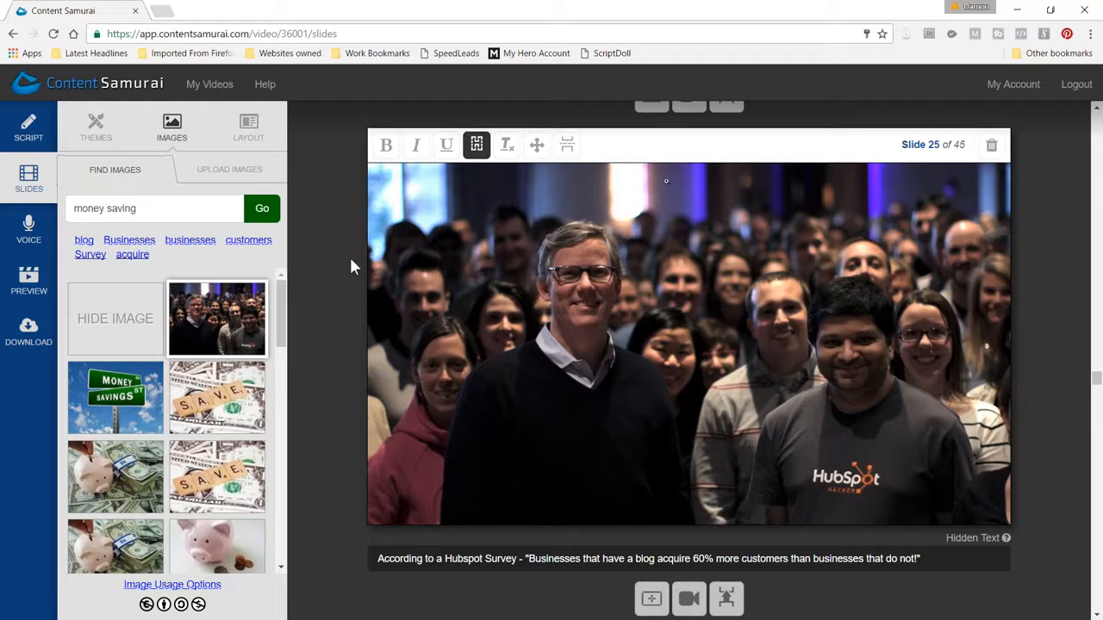
{"action": "scroll", "coordinate": [349, 256], "scroll_direction": "down", "scroll_amount": 5}
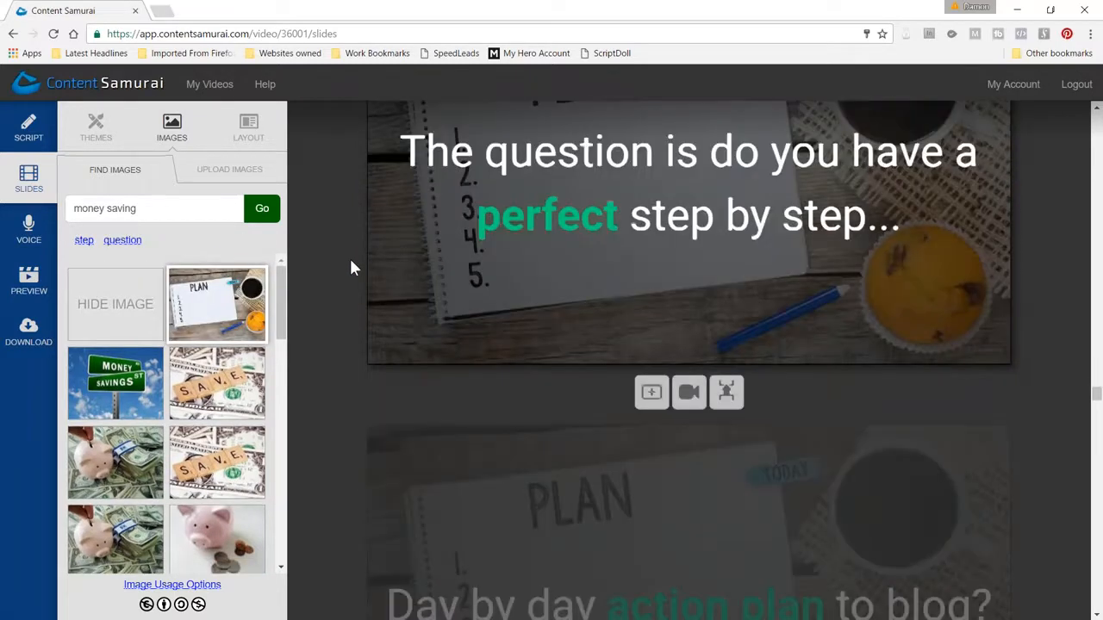
{"action": "scroll", "coordinate": [351, 267], "scroll_direction": "down", "scroll_amount": 3}
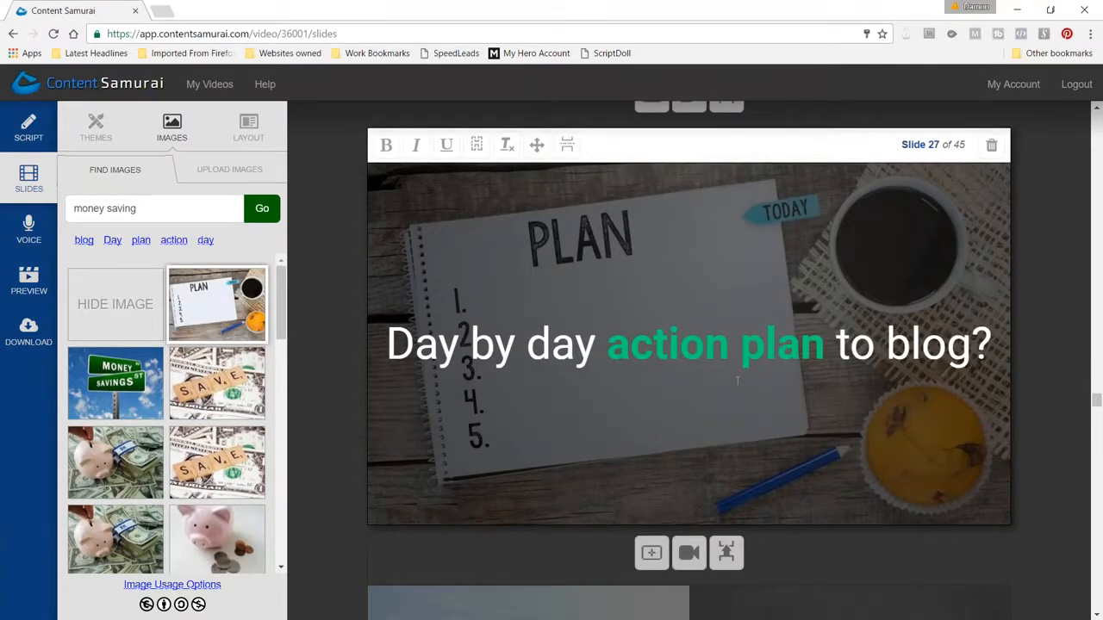
{"action": "scroll", "coordinate": [736, 381], "scroll_direction": "down", "scroll_amount": 3}
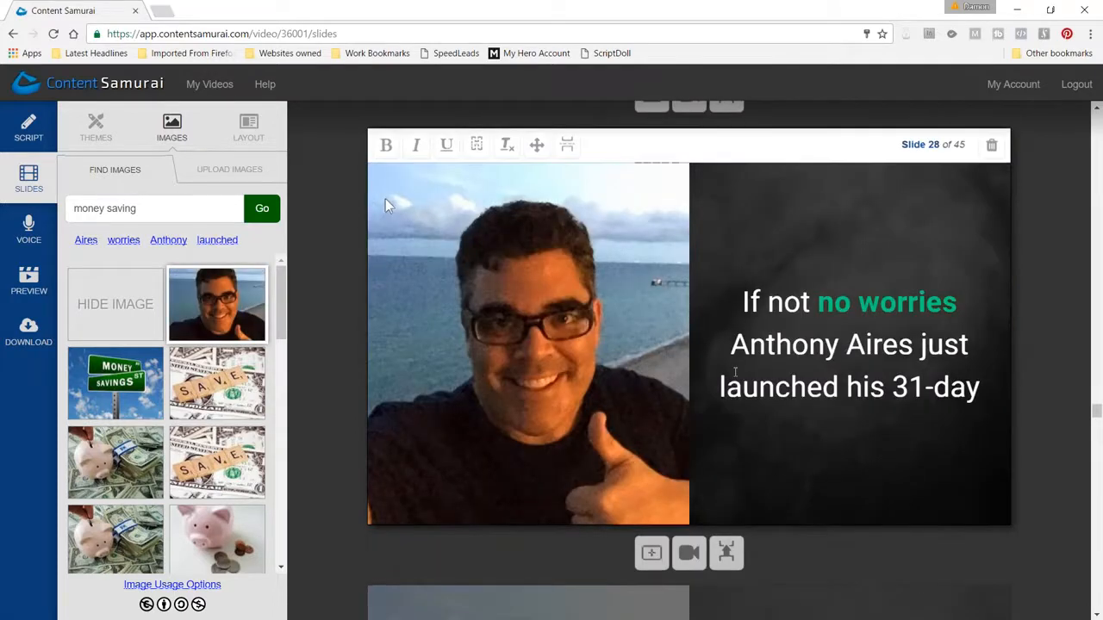
{"action": "scroll", "coordinate": [385, 274], "scroll_direction": "up", "scroll_amount": 6}
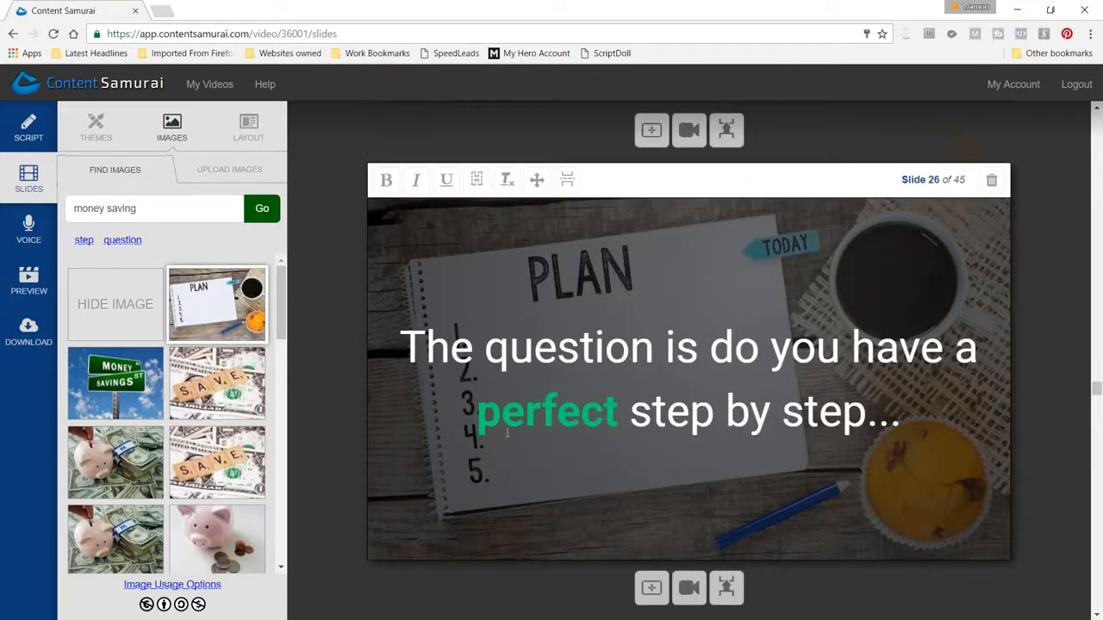
{"action": "scroll", "coordinate": [724, 399], "scroll_direction": "down", "scroll_amount": 3}
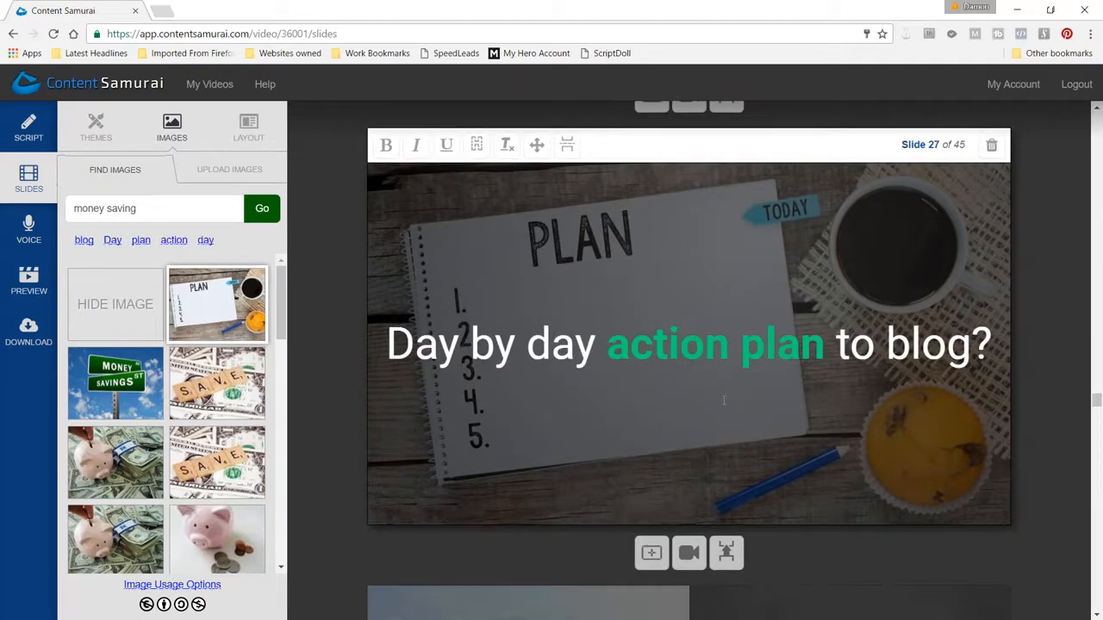
{"action": "scroll", "coordinate": [724, 399], "scroll_direction": "down", "scroll_amount": 3}
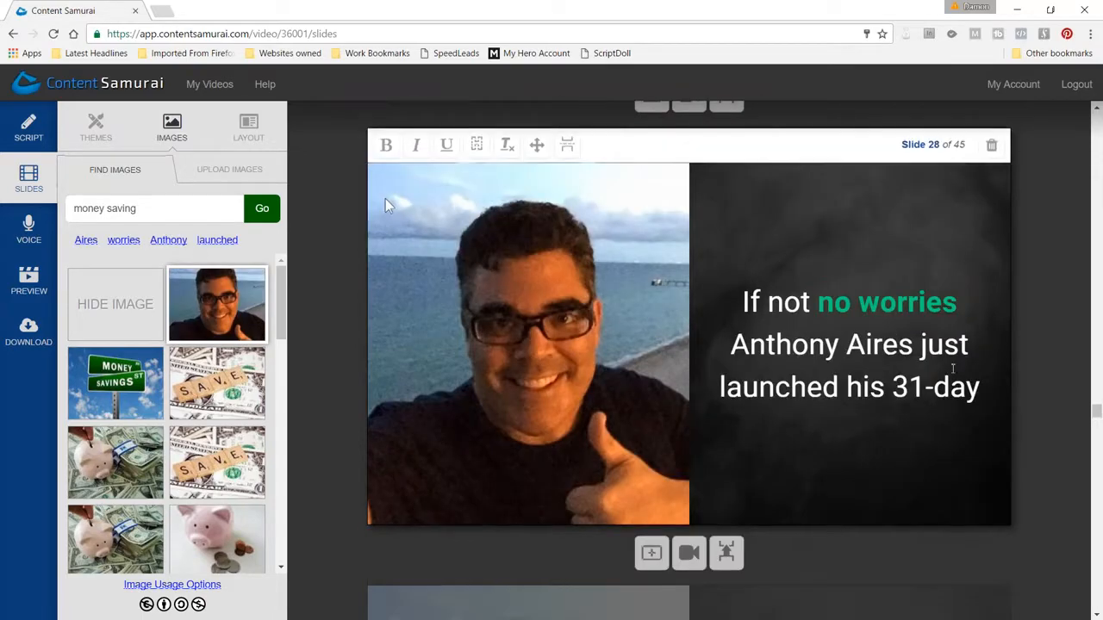
{"action": "scroll", "coordinate": [385, 198], "scroll_direction": "down", "scroll_amount": 3}
{"action": "scroll", "coordinate": [913, 405], "scroll_direction": "down", "scroll_amount": 2}
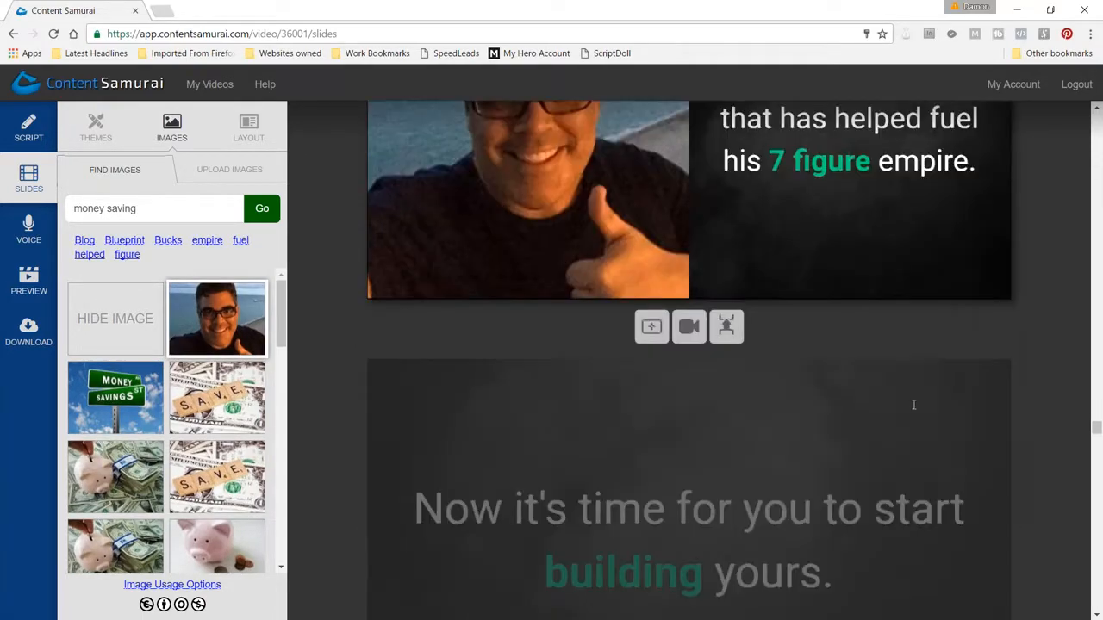
{"action": "scroll", "coordinate": [913, 405], "scroll_direction": "down", "scroll_amount": 3}
{"action": "scroll", "coordinate": [753, 419], "scroll_direction": "down", "scroll_amount": 5}
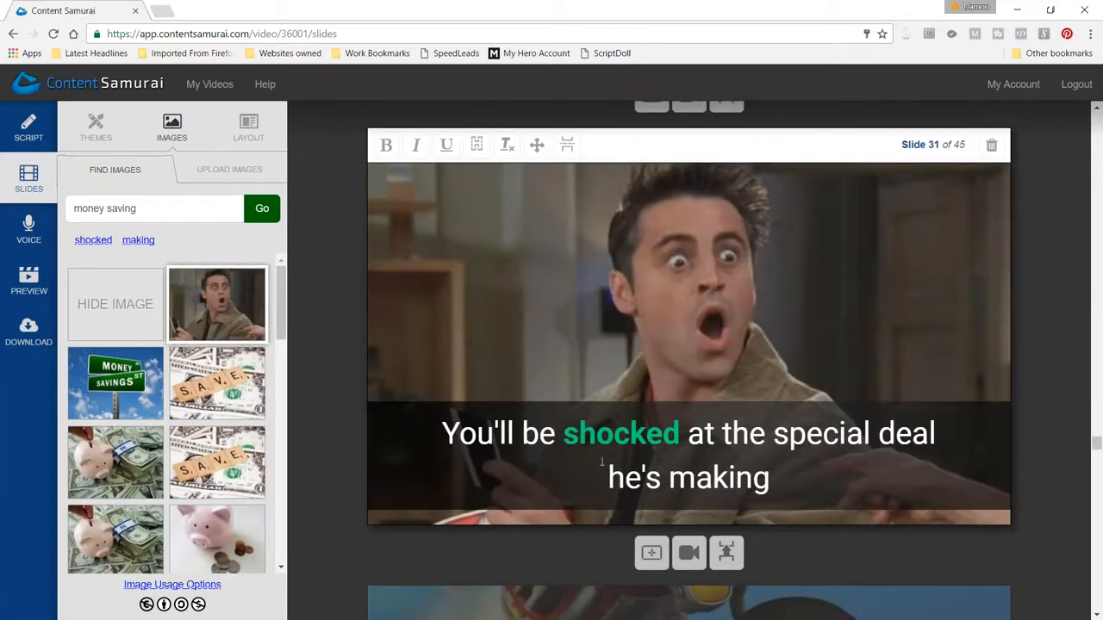
{"action": "scroll", "coordinate": [772, 419], "scroll_direction": "down", "scroll_amount": 3}
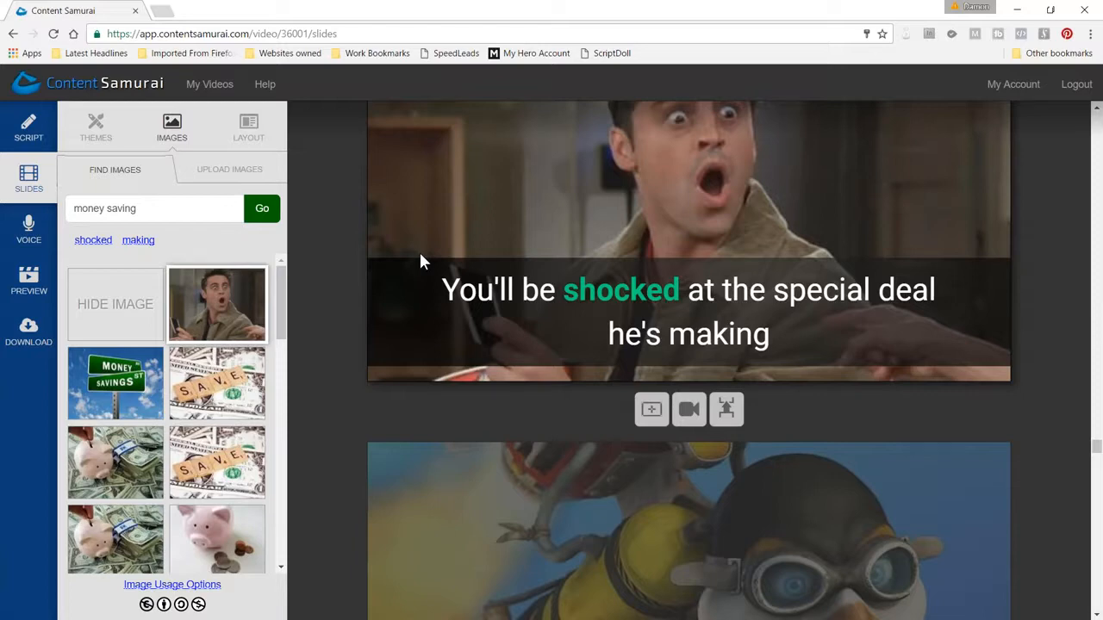
Switch to the presentation, advance from the Bolding Trick slide to the Line Breaks slide, and return to Content Samurai
{"action": "key", "text": "alt+Tab"}
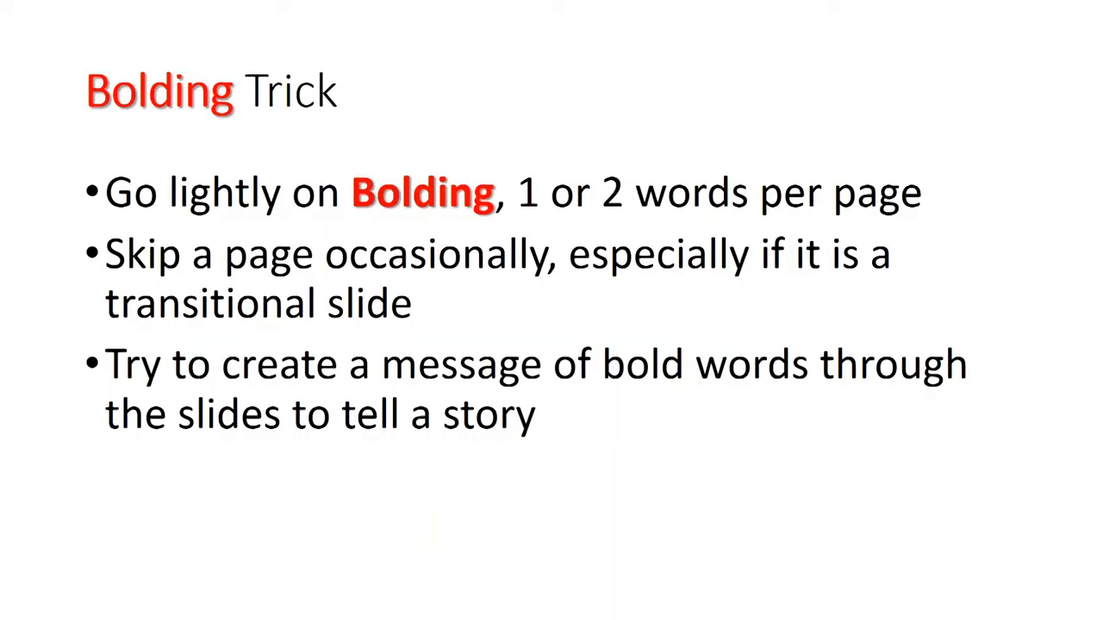
{"action": "key", "text": "Right"}
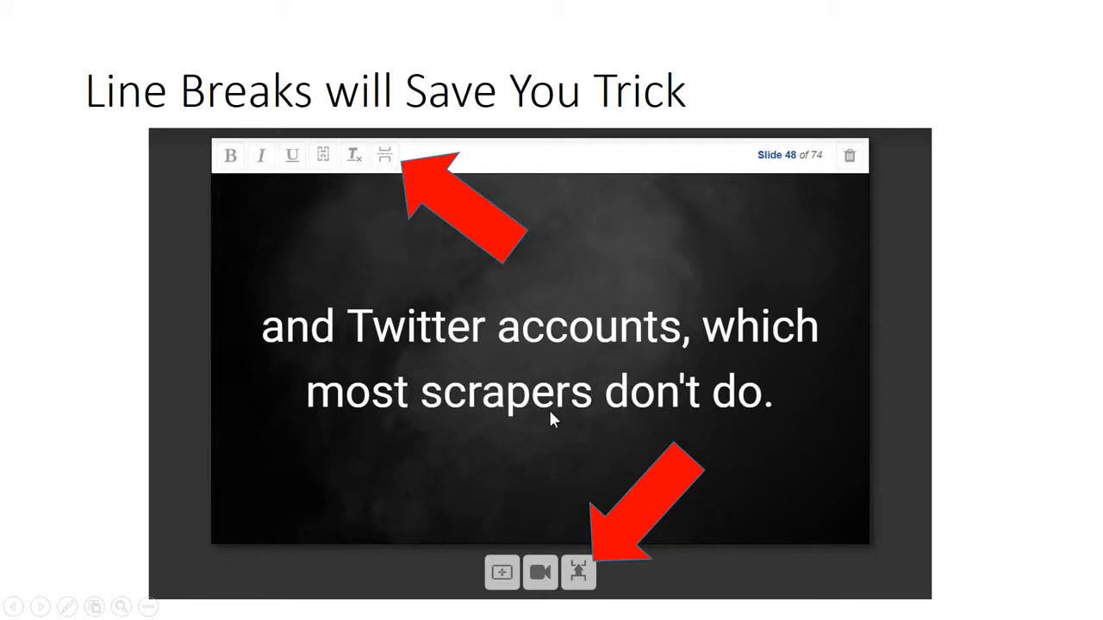
{"action": "key", "text": "alt+Tab"}
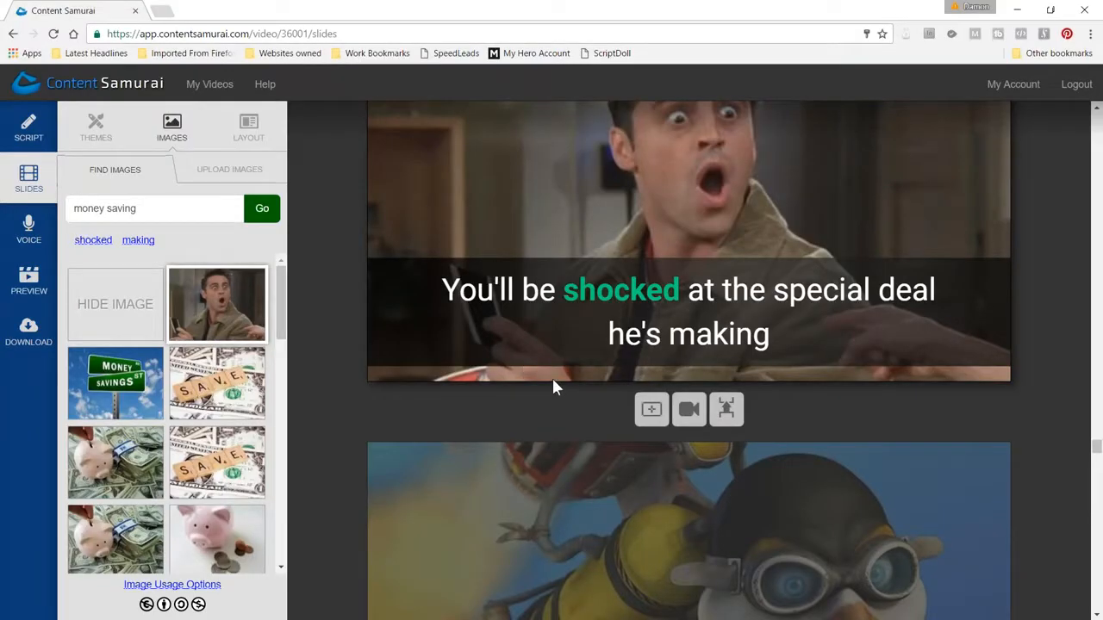
Try a slide break before "building yours." on slide 30, check both halves, and merge them back into one slide
{"action": "scroll", "coordinate": [550, 371], "scroll_direction": "up", "scroll_amount": 7}
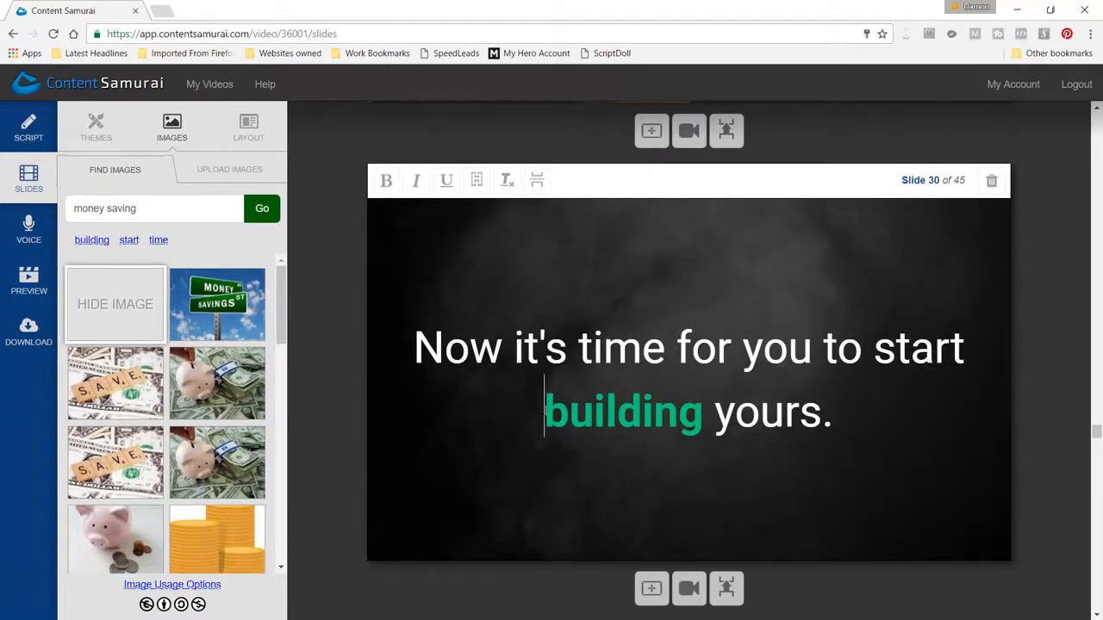
{"action": "left_click", "coordinate": [537, 181]}
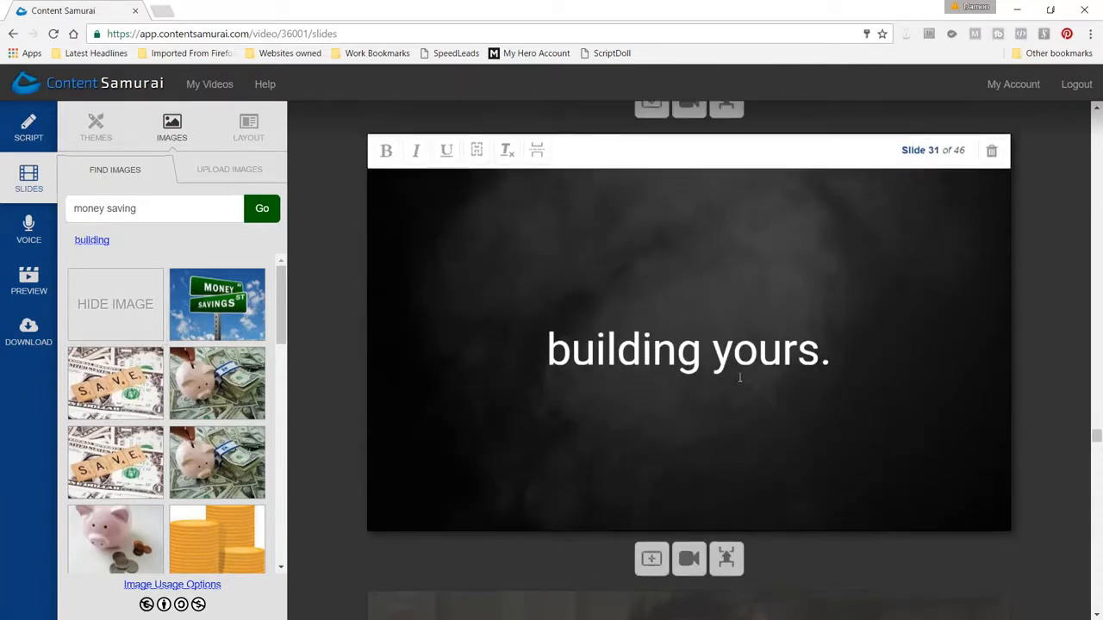
{"action": "scroll", "coordinate": [766, 378], "scroll_direction": "up", "scroll_amount": 5}
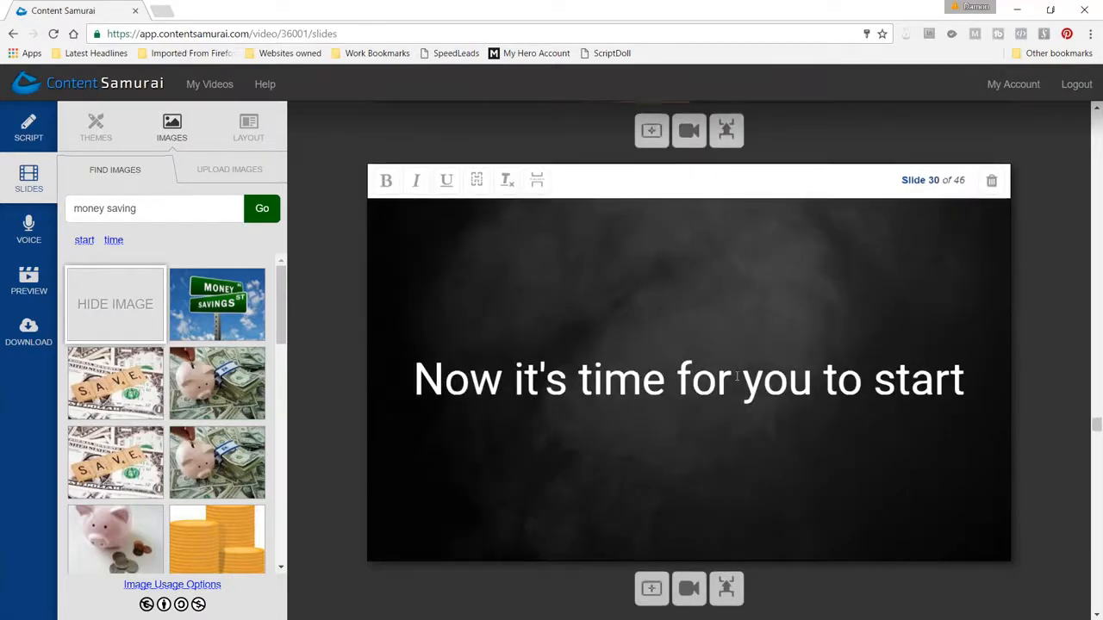
{"action": "scroll", "coordinate": [739, 376], "scroll_direction": "down", "scroll_amount": 2}
{"action": "left_click", "coordinate": [727, 446]}
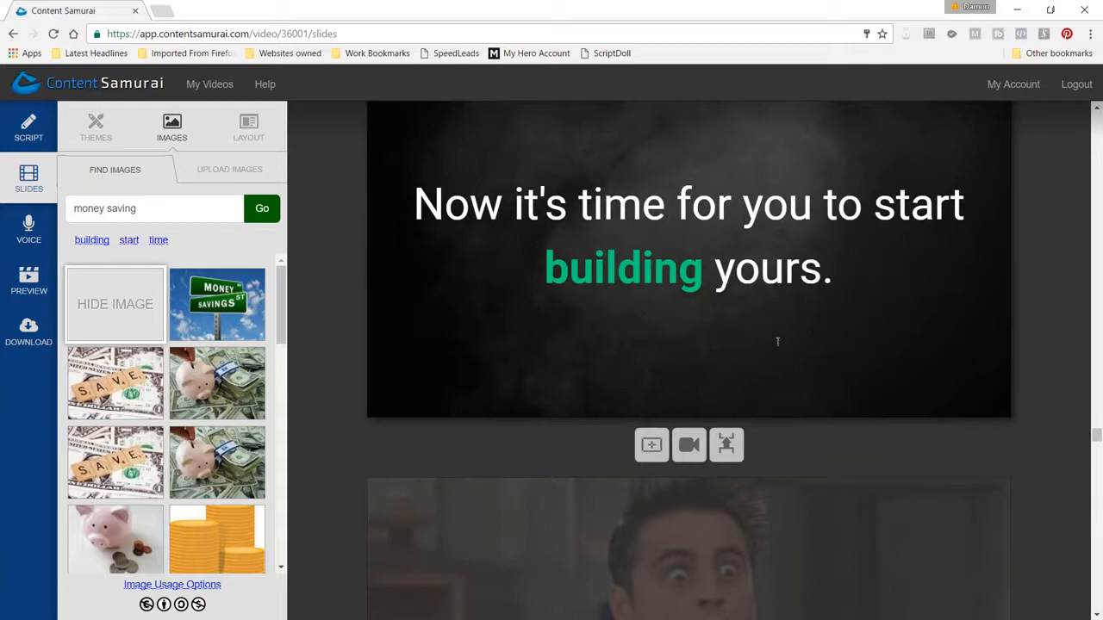
Try a slide break before "his 7 figure empire." on slide 29, check both halves, and merge them back into one slide
{"action": "scroll", "coordinate": [734, 288], "scroll_direction": "up", "scroll_amount": 8}
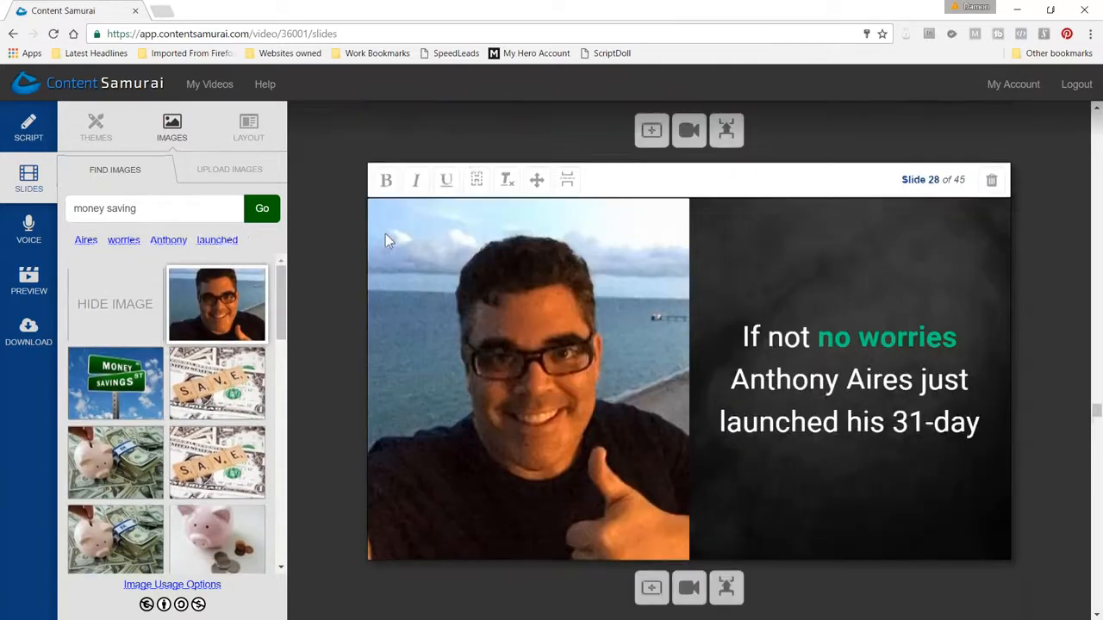
{"action": "scroll", "coordinate": [385, 185], "scroll_direction": "down", "scroll_amount": 4}
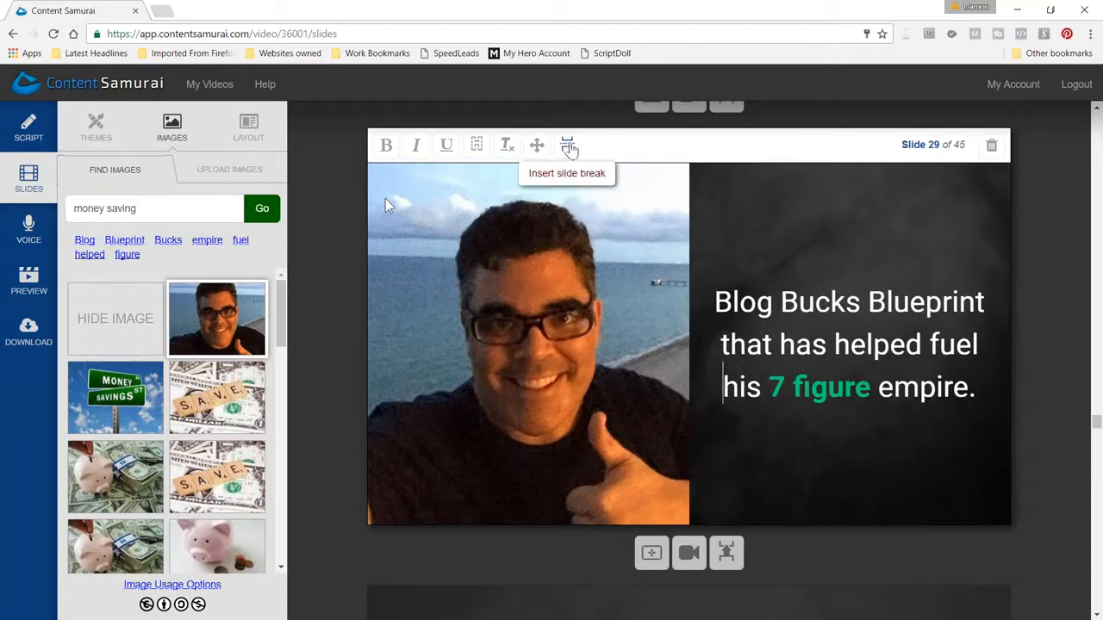
{"action": "left_click", "coordinate": [568, 147]}
{"action": "scroll", "coordinate": [837, 327], "scroll_direction": "down", "scroll_amount": 1}
{"action": "scroll", "coordinate": [837, 327], "scroll_direction": "down", "scroll_amount": 4}
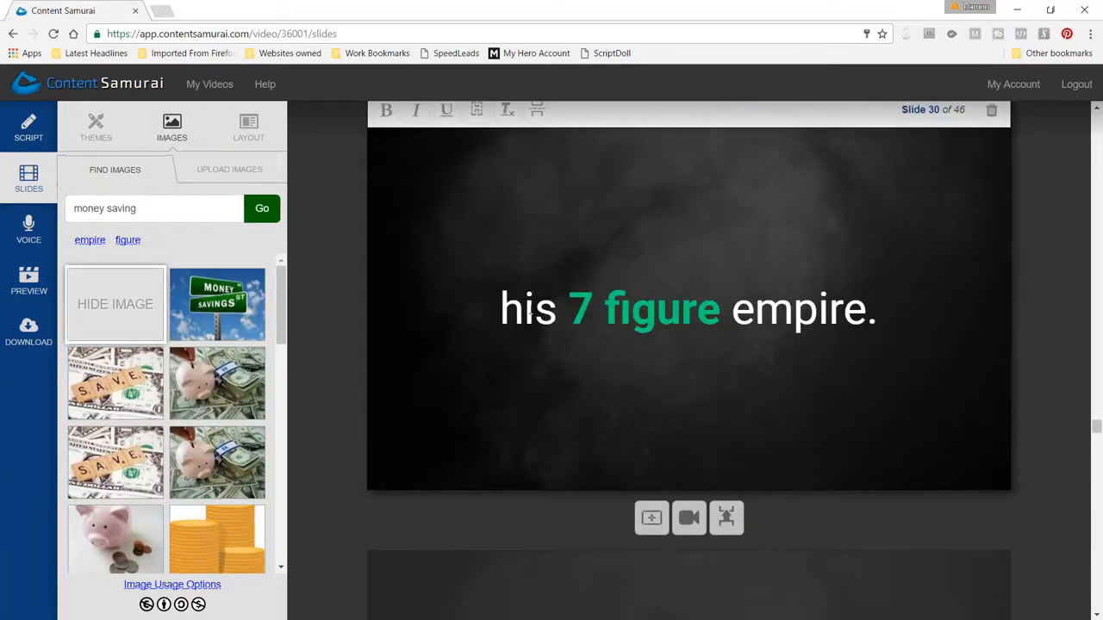
{"action": "scroll", "coordinate": [513, 353], "scroll_direction": "up", "scroll_amount": 2}
{"action": "scroll", "coordinate": [586, 405], "scroll_direction": "up", "scroll_amount": 5}
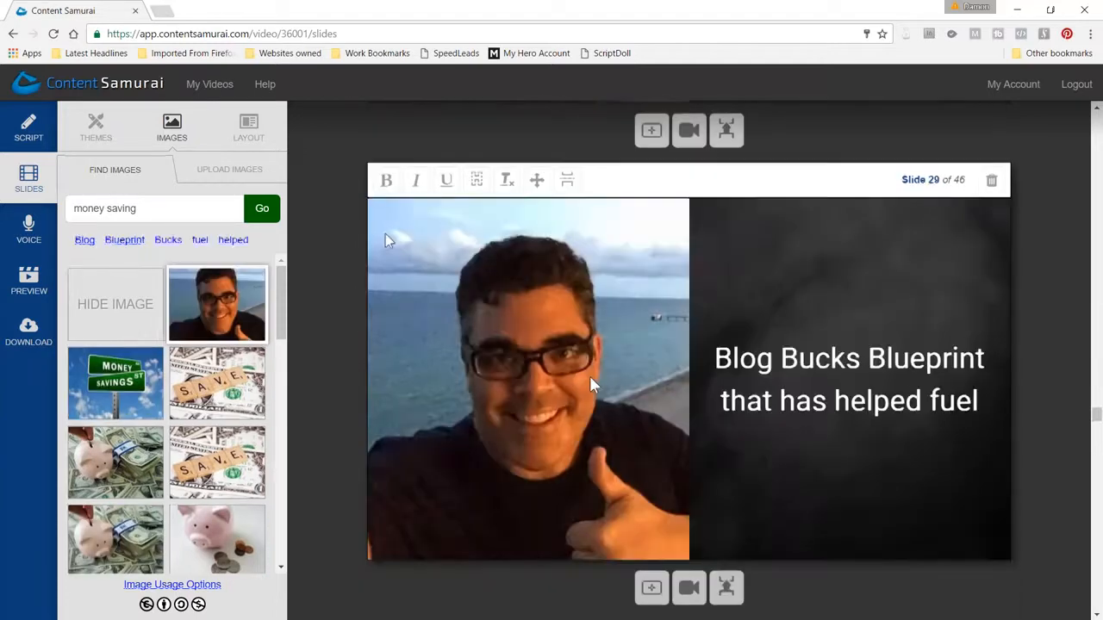
{"action": "left_click", "coordinate": [726, 588]}
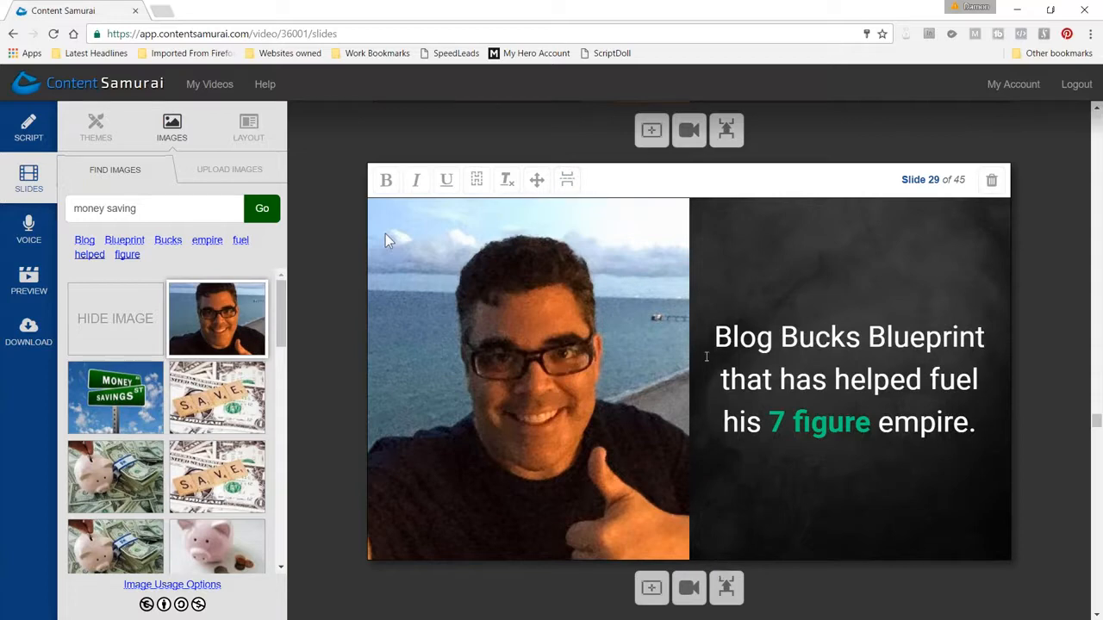
Review slides 30 to 37, checking the emphasized words, the images and where the text is split between slides
{"action": "scroll", "coordinate": [920, 322], "scroll_direction": "down", "scroll_amount": 2}
{"action": "scroll", "coordinate": [919, 322], "scroll_direction": "down", "scroll_amount": 5}
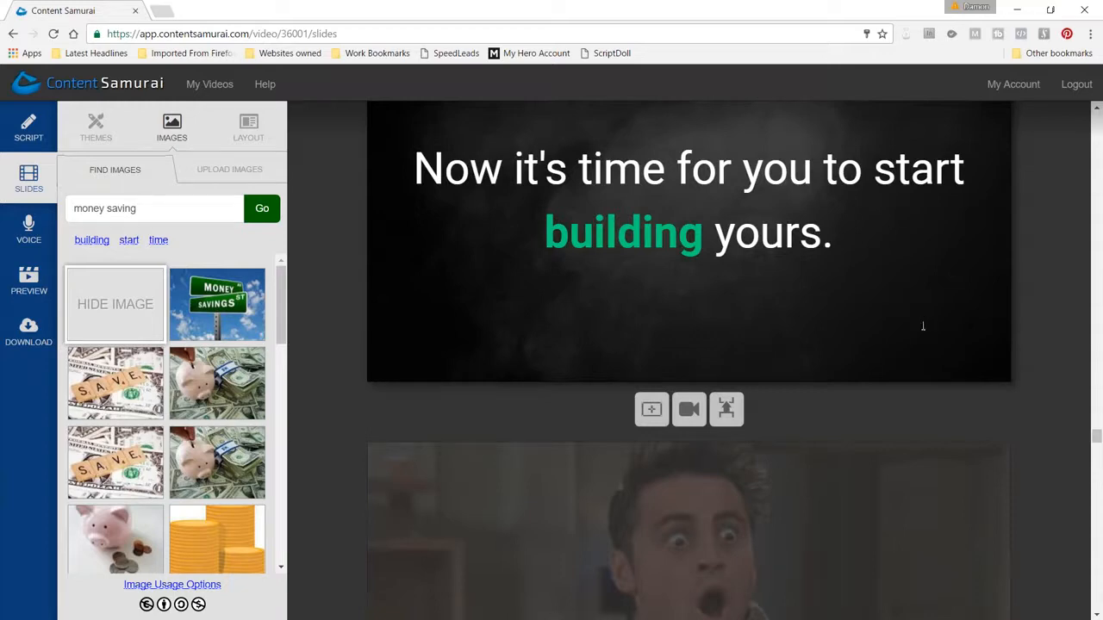
{"action": "scroll", "coordinate": [924, 323], "scroll_direction": "down", "scroll_amount": 9}
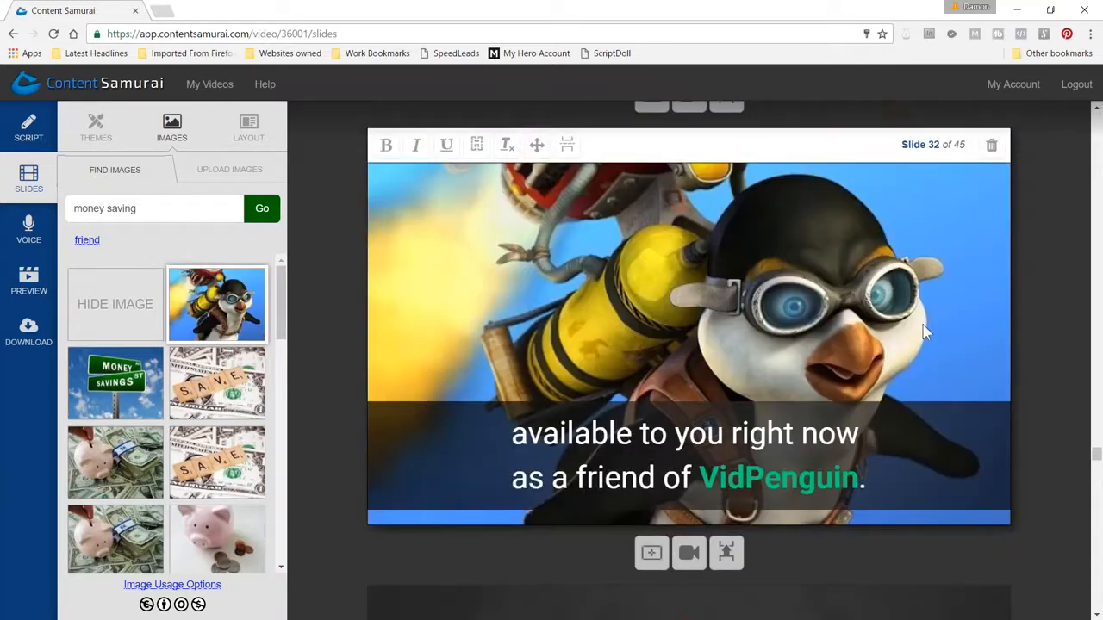
{"action": "scroll", "coordinate": [924, 322], "scroll_direction": "down", "scroll_amount": 2}
{"action": "scroll", "coordinate": [926, 321], "scroll_direction": "down", "scroll_amount": 8}
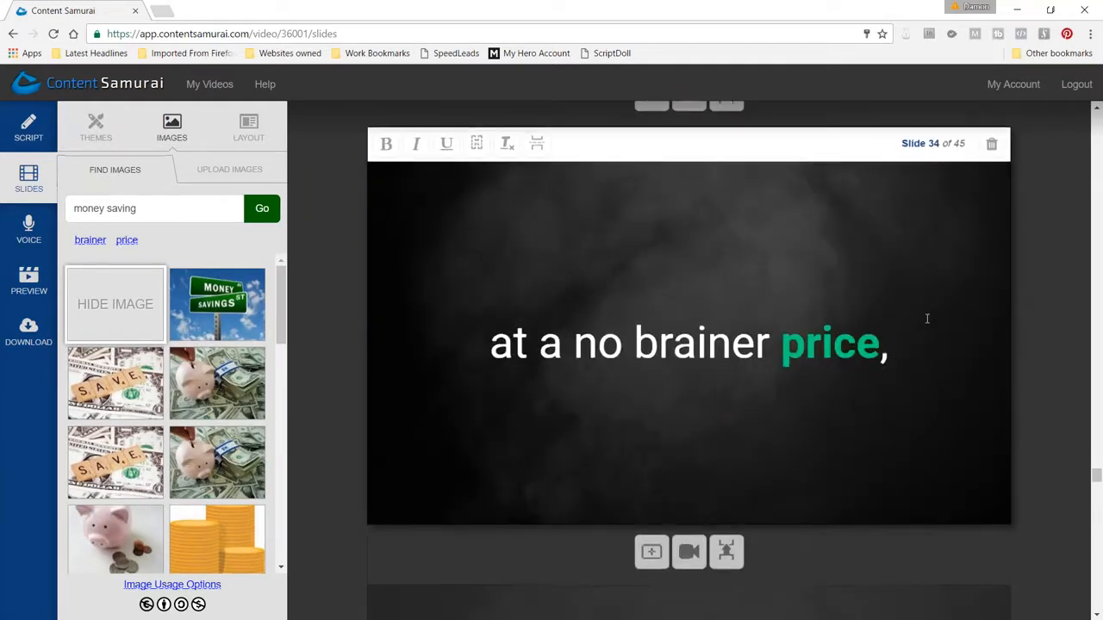
{"action": "scroll", "coordinate": [926, 321], "scroll_direction": "down", "scroll_amount": 7}
{"action": "scroll", "coordinate": [926, 319], "scroll_direction": "down", "scroll_amount": 7}
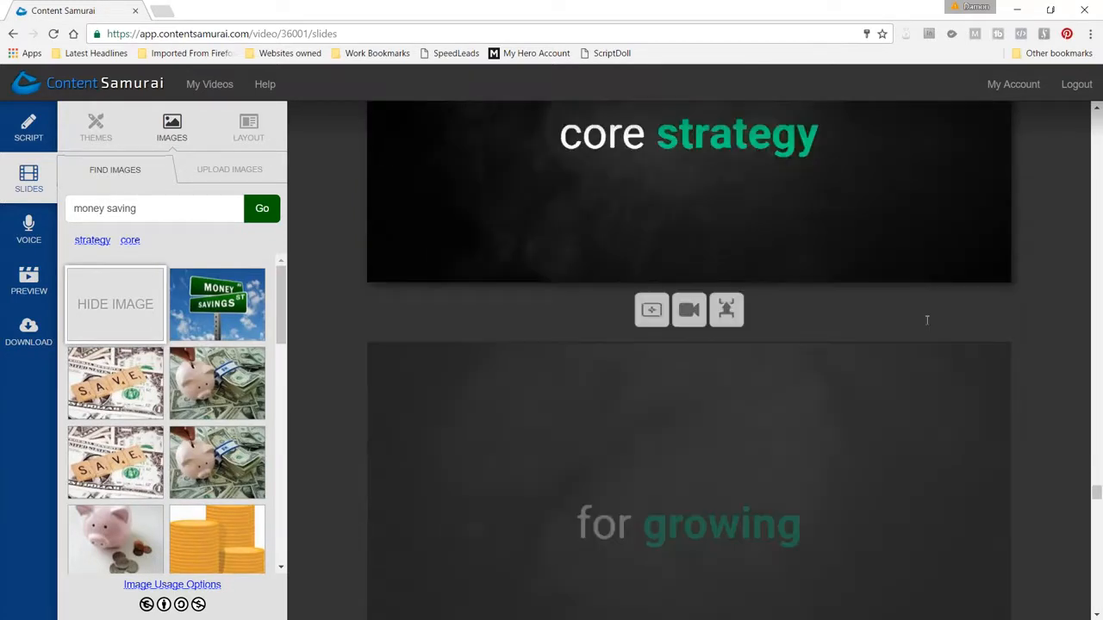
{"action": "scroll", "coordinate": [927, 320], "scroll_direction": "down", "scroll_amount": 5}
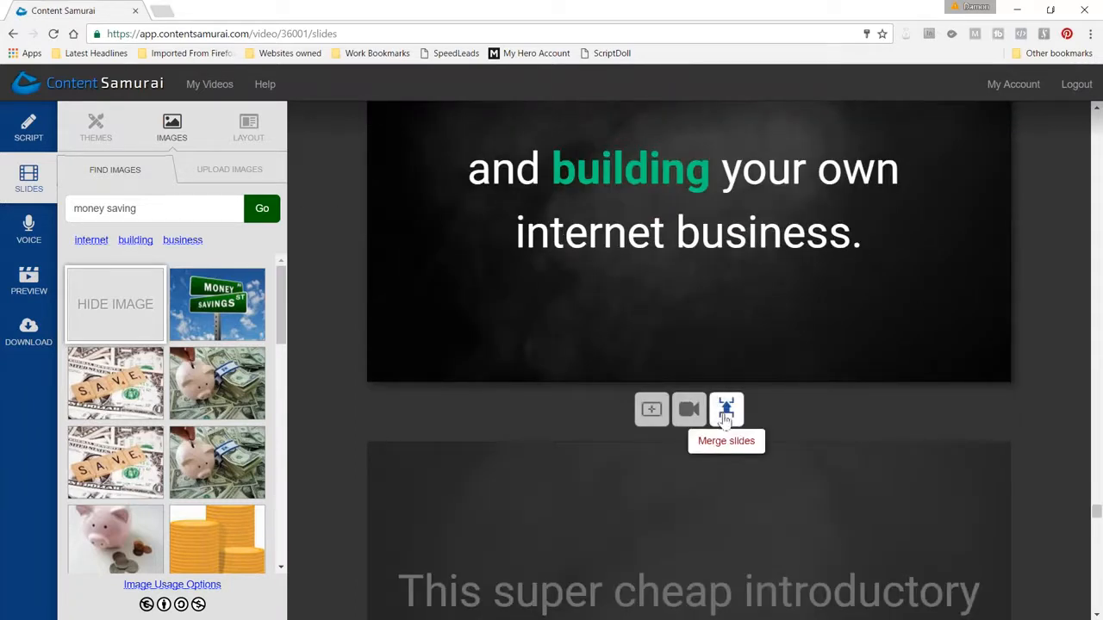
{"action": "scroll", "coordinate": [668, 327], "scroll_direction": "up", "scroll_amount": 4}
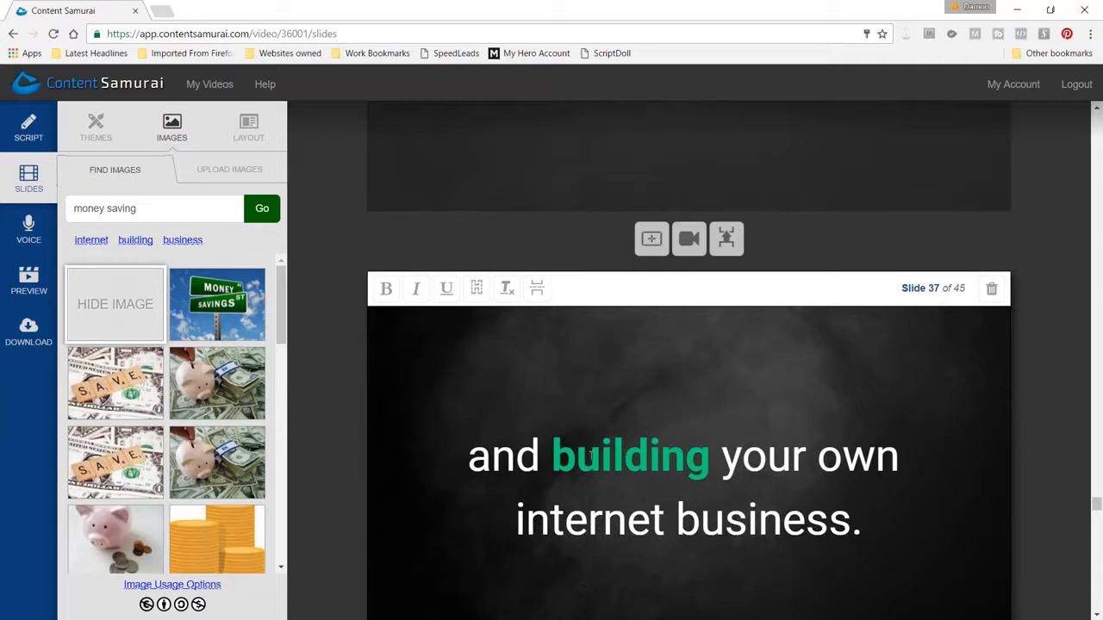
Switch to the presentation and advance from the Line Breaks slide to the Visual Pattern Interrupt Trick slide
{"action": "key", "text": "alt+Tab"}
{"action": "left_click", "coordinate": [319, 201]}
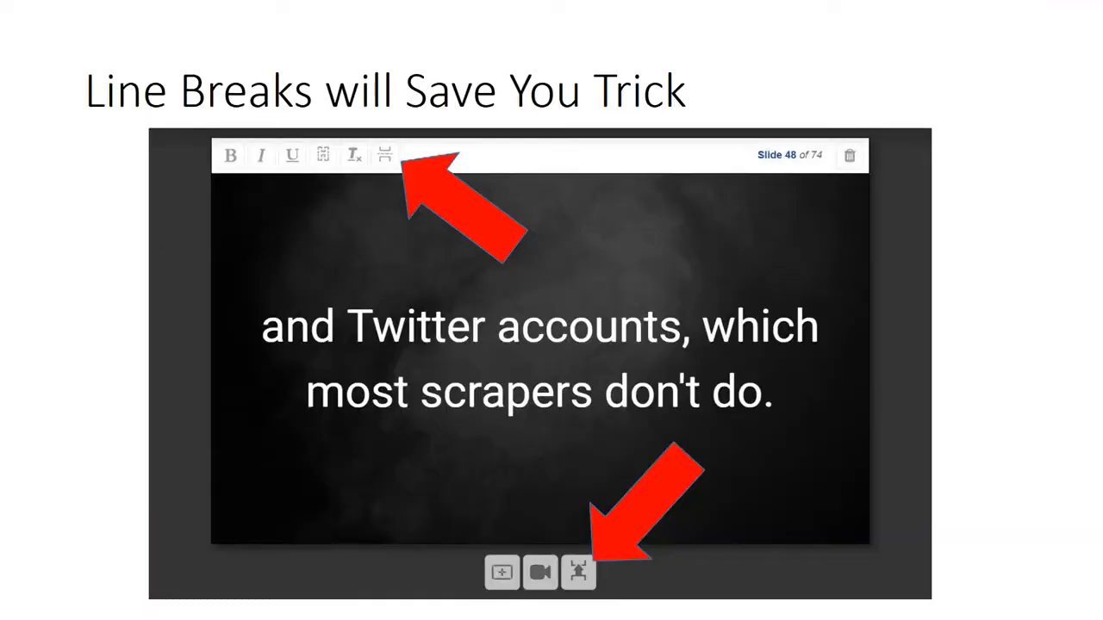
{"action": "key", "text": "Right"}
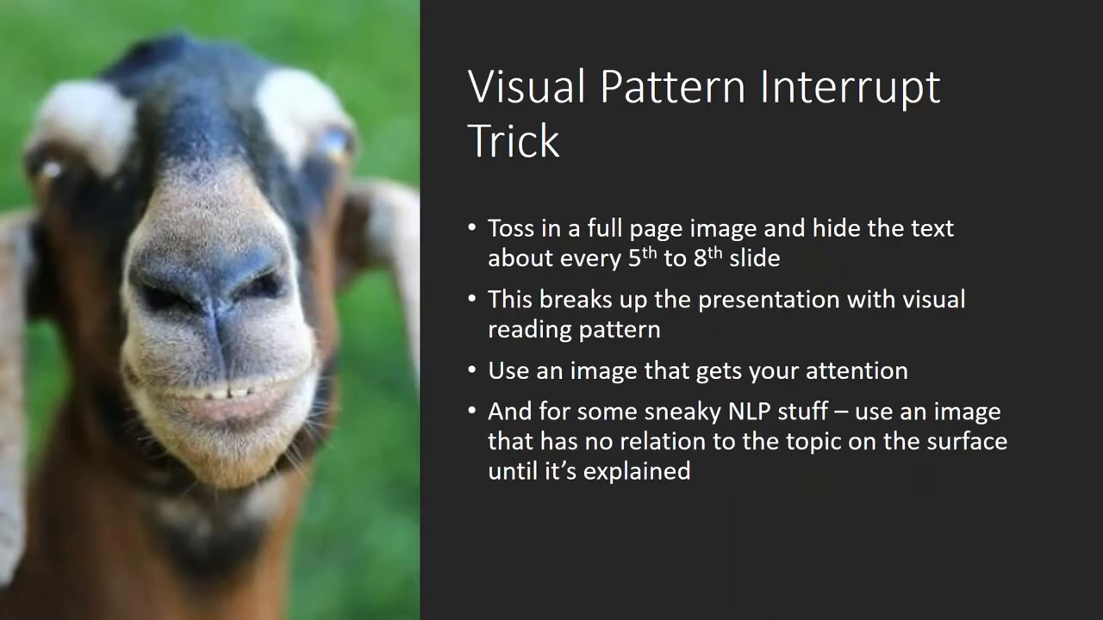
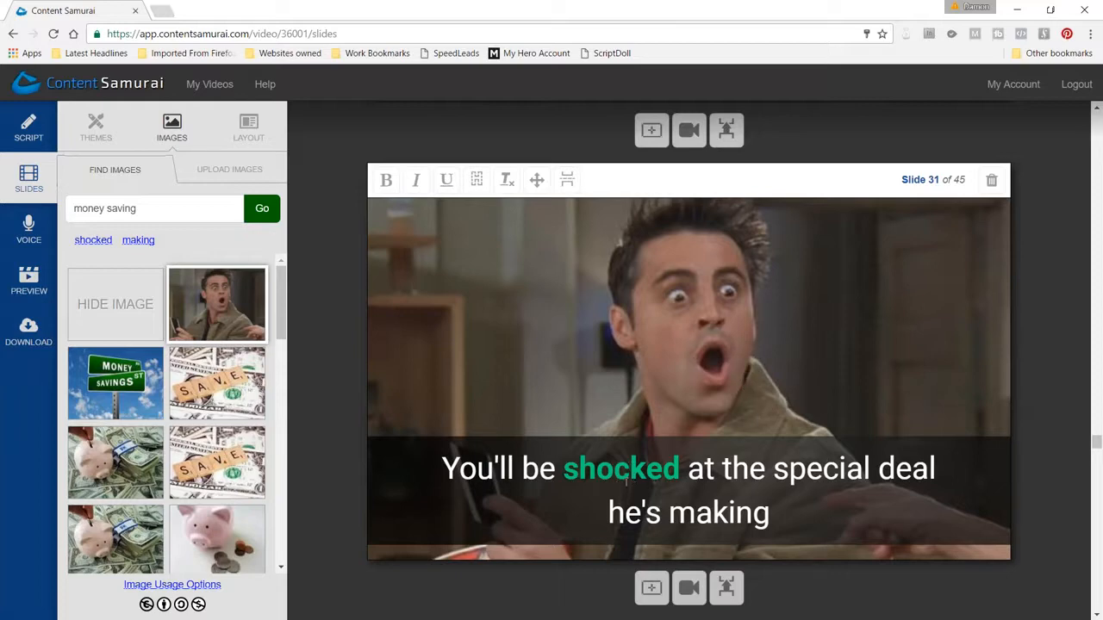
Review slides 31 to 43, checking where the background changes between images and plain black and which words are emphasized
{"action": "scroll", "coordinate": [764, 425], "scroll_direction": "down", "scroll_amount": 8}
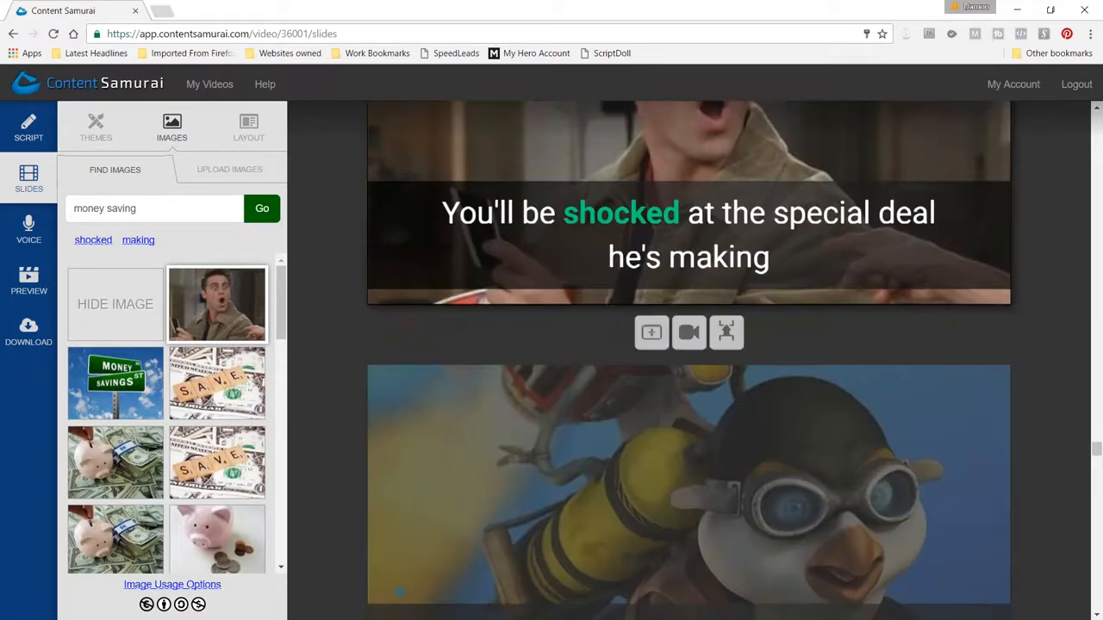
{"action": "scroll", "coordinate": [689, 345], "scroll_direction": "down", "scroll_amount": 9}
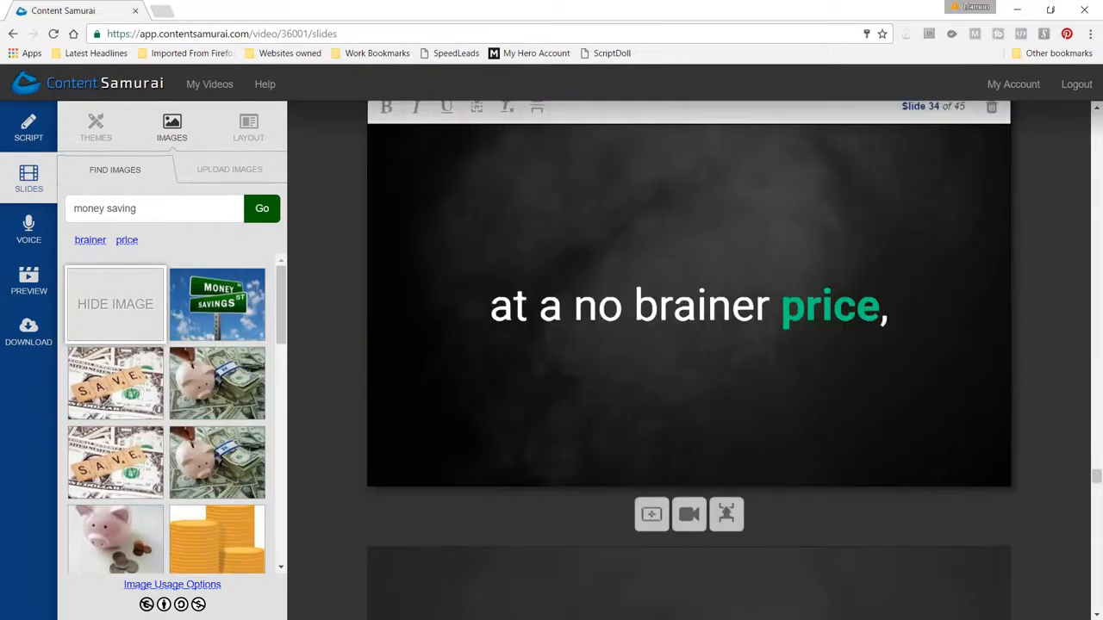
{"action": "scroll", "coordinate": [689, 345], "scroll_direction": "down", "scroll_amount": 6}
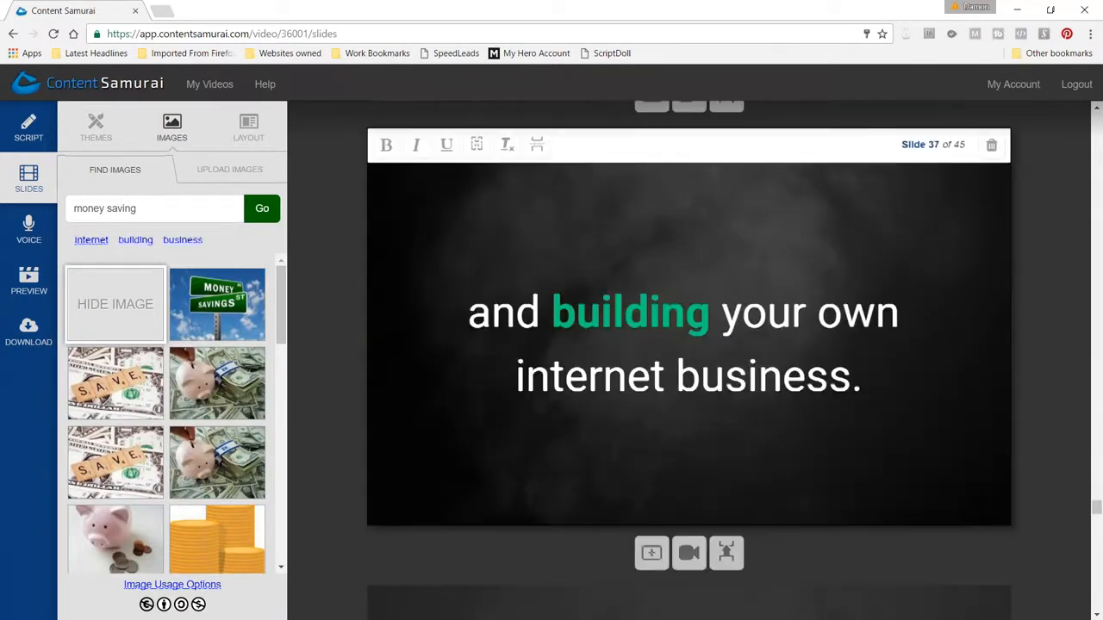
{"action": "scroll", "coordinate": [699, 405], "scroll_direction": "down", "scroll_amount": 3}
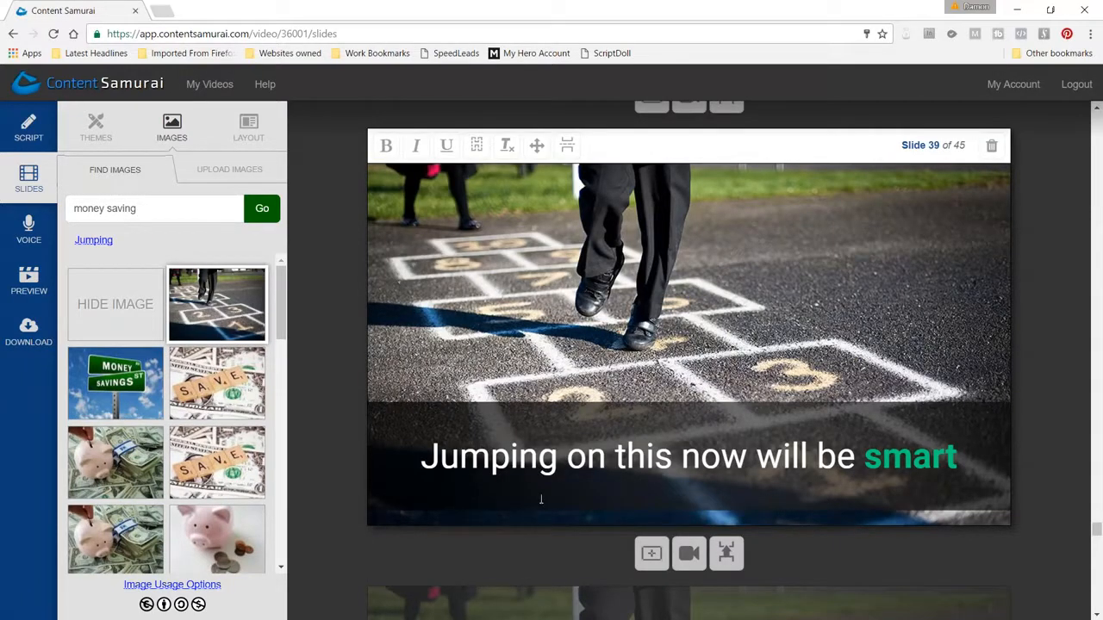
{"action": "scroll", "coordinate": [550, 464], "scroll_direction": "down", "scroll_amount": 5}
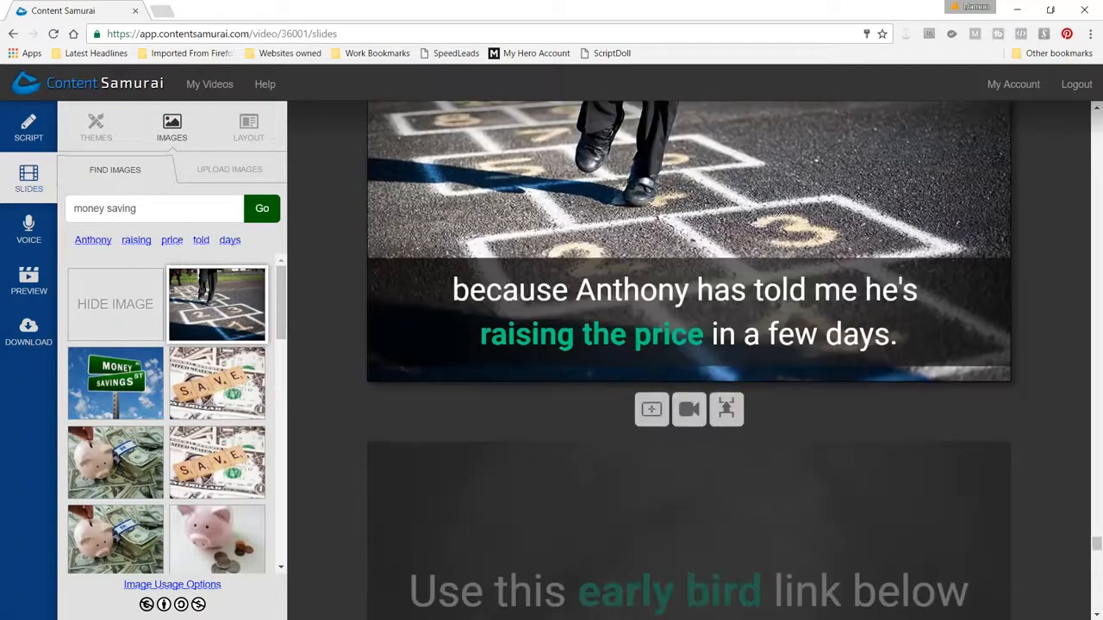
{"action": "scroll", "coordinate": [750, 398], "scroll_direction": "down", "scroll_amount": 8}
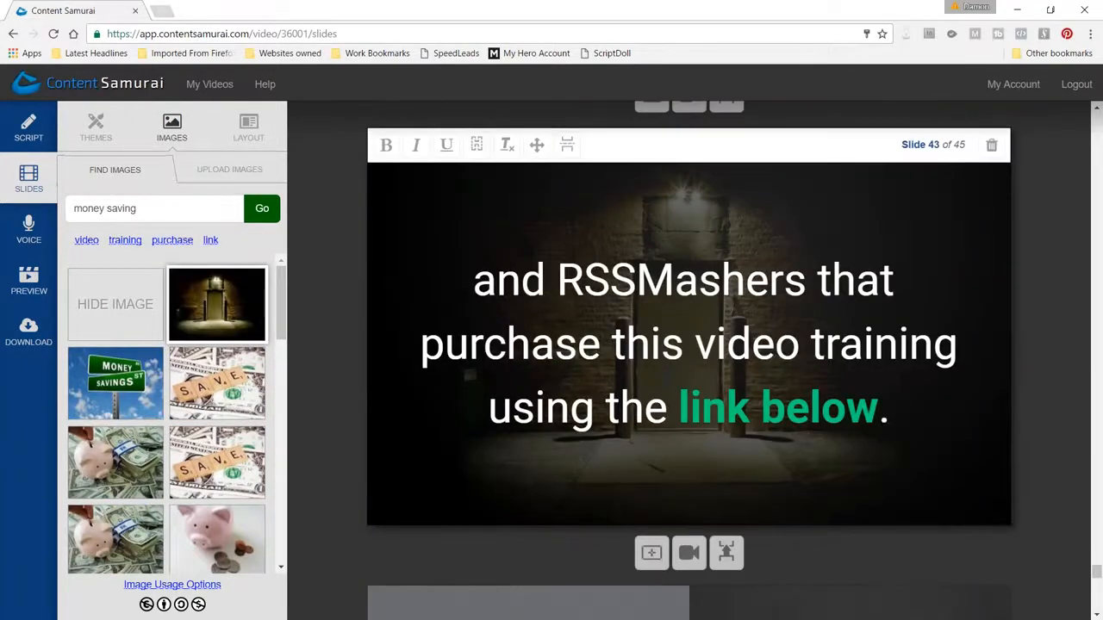
{"action": "scroll", "coordinate": [620, 253], "scroll_direction": "up", "scroll_amount": 3}
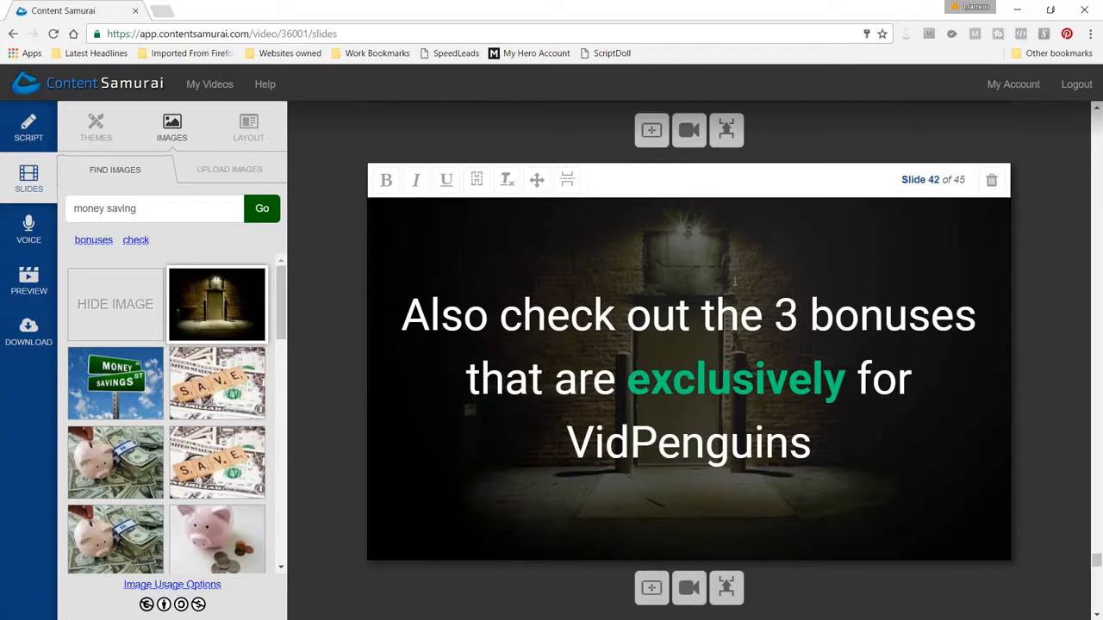
{"action": "scroll", "coordinate": [728, 297], "scroll_direction": "up", "scroll_amount": 2}
{"action": "scroll", "coordinate": [753, 396], "scroll_direction": "down", "scroll_amount": 6}
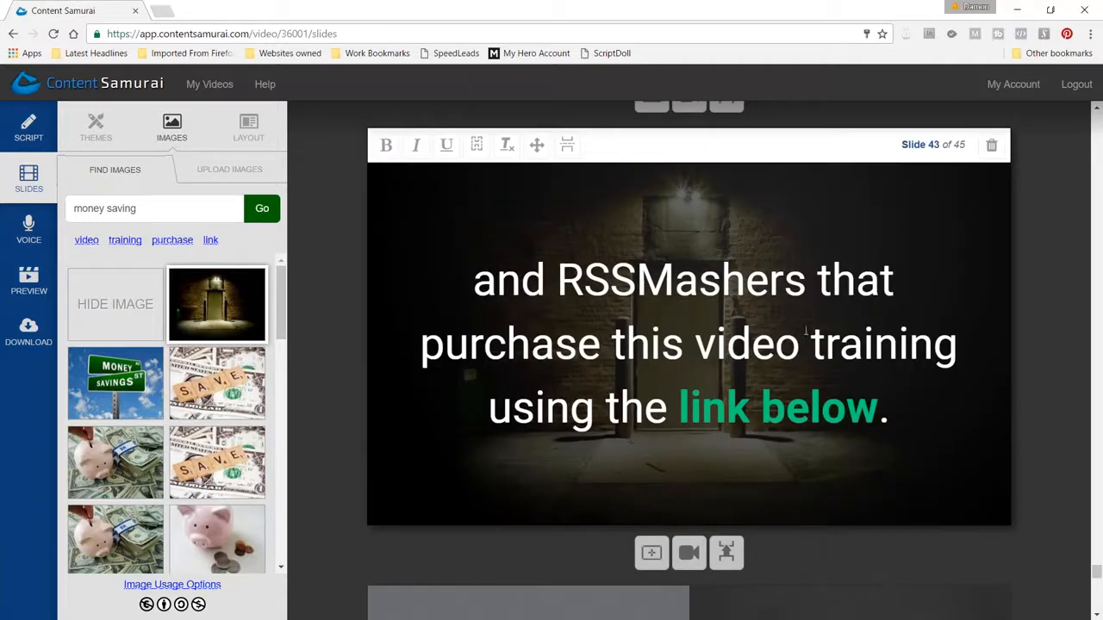
Examine how slides 43 to 45 switch from the dark door image to the split penguin layout for the closing lines
{"action": "scroll", "coordinate": [822, 338], "scroll_direction": "down", "scroll_amount": 5}
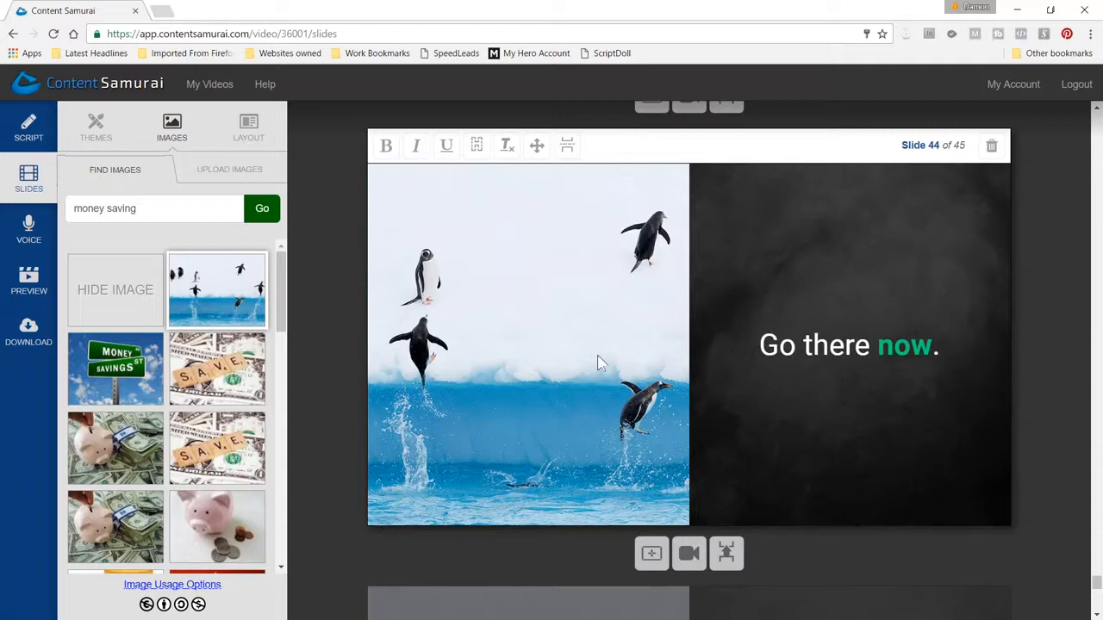
{"action": "scroll", "coordinate": [512, 439], "scroll_direction": "down", "scroll_amount": 3}
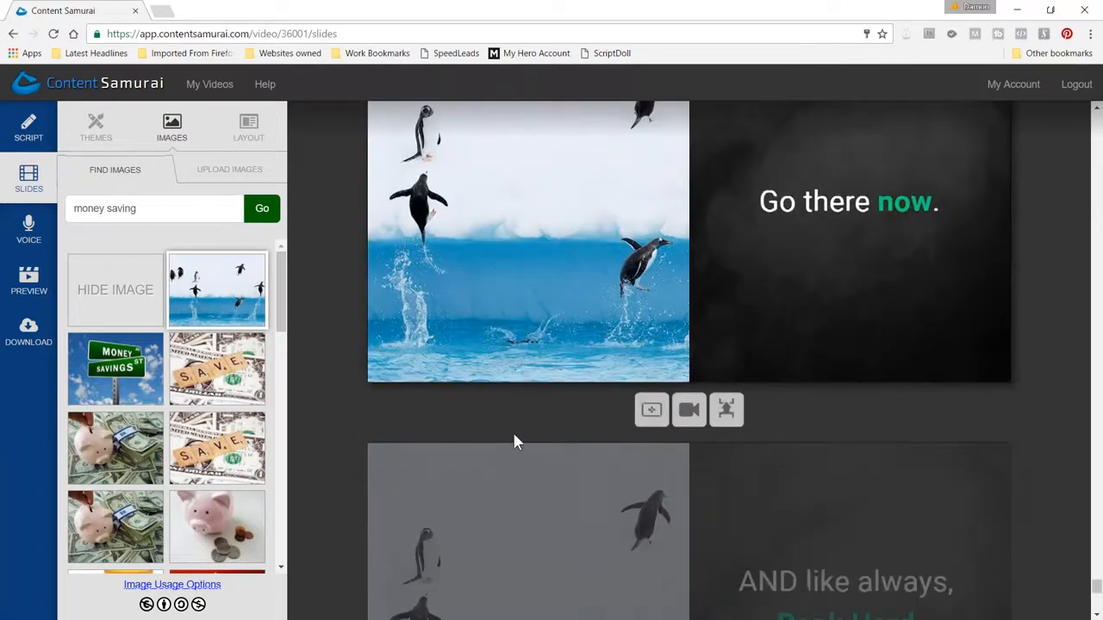
{"action": "left_click", "coordinate": [515, 439]}
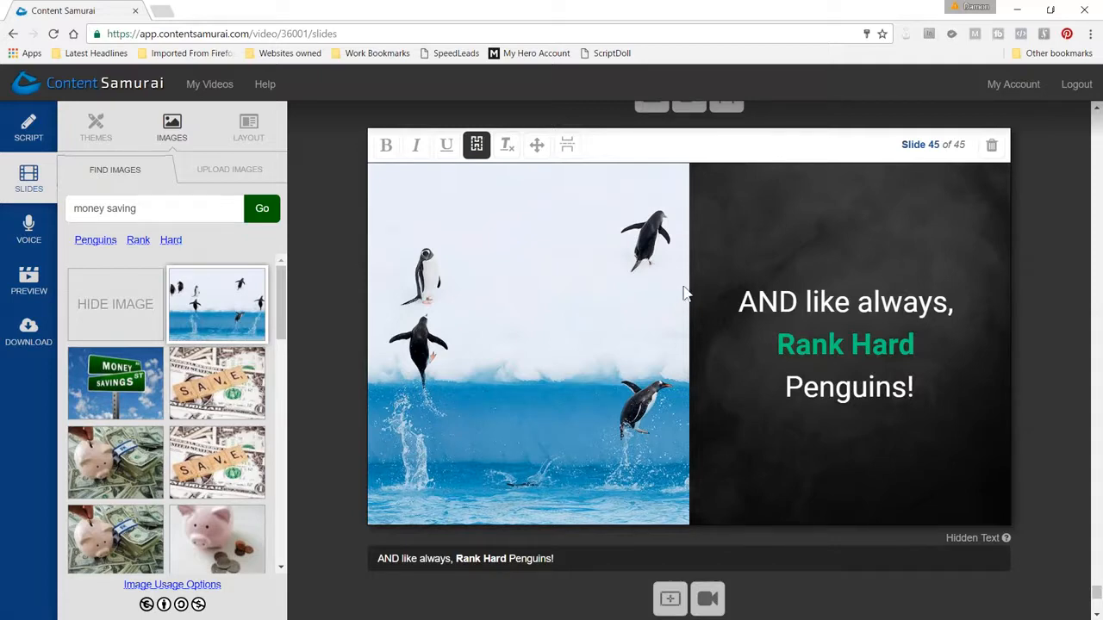
{"action": "scroll", "coordinate": [638, 290], "scroll_direction": "up", "scroll_amount": 8}
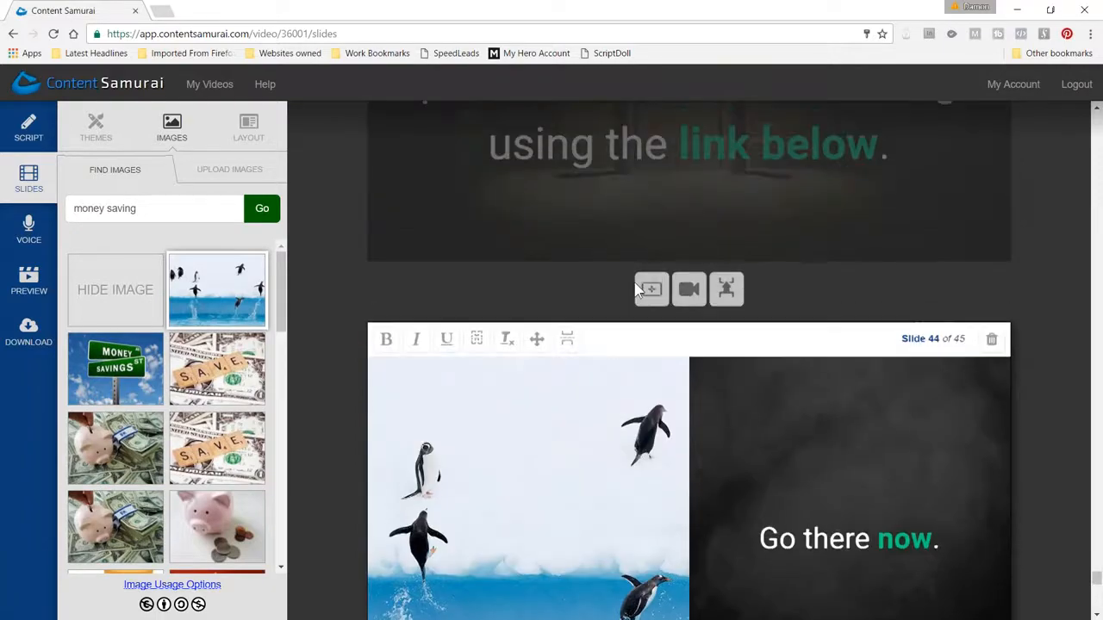
{"action": "scroll", "coordinate": [638, 289], "scroll_direction": "up", "scroll_amount": 6}
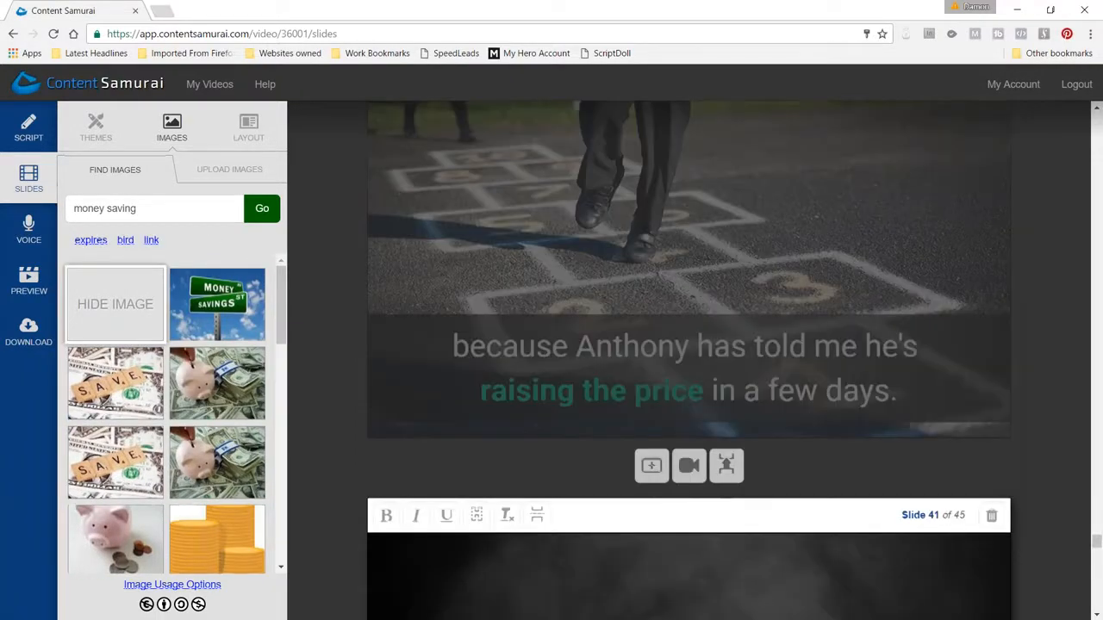
{"action": "scroll", "coordinate": [635, 281], "scroll_direction": "down", "scroll_amount": 5}
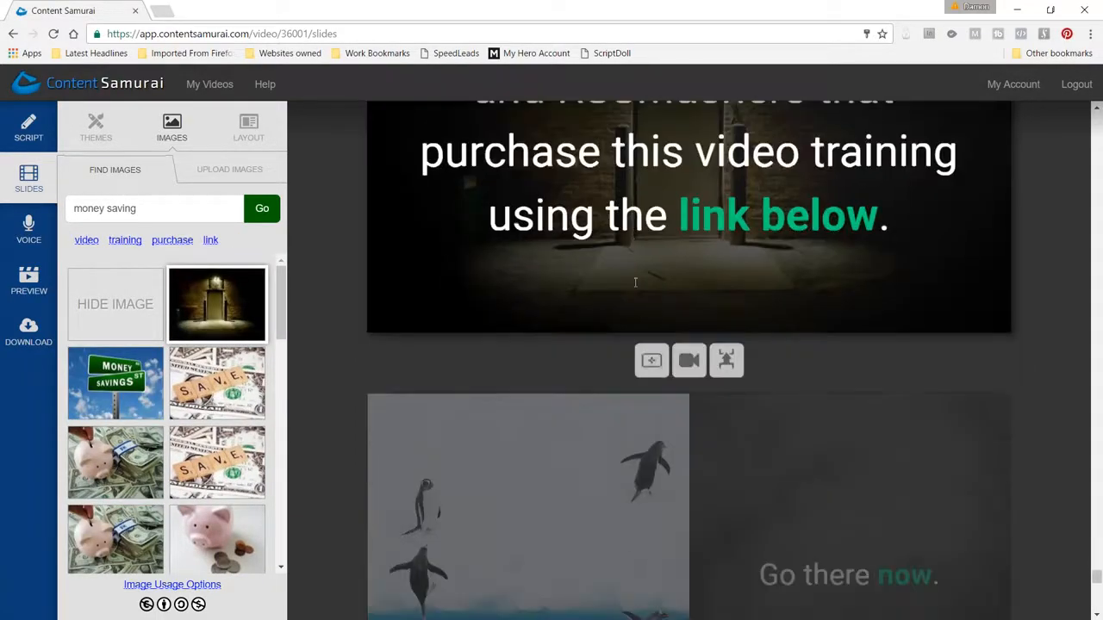
{"action": "scroll", "coordinate": [635, 281], "scroll_direction": "down", "scroll_amount": 3}
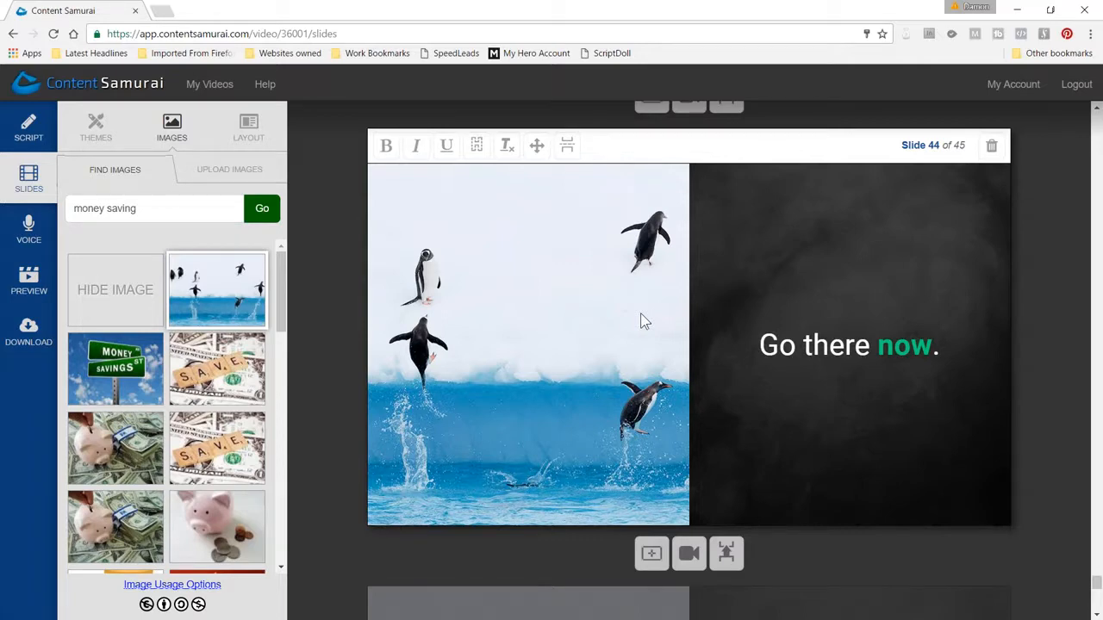
{"action": "scroll", "coordinate": [640, 321], "scroll_direction": "down", "scroll_amount": 6}
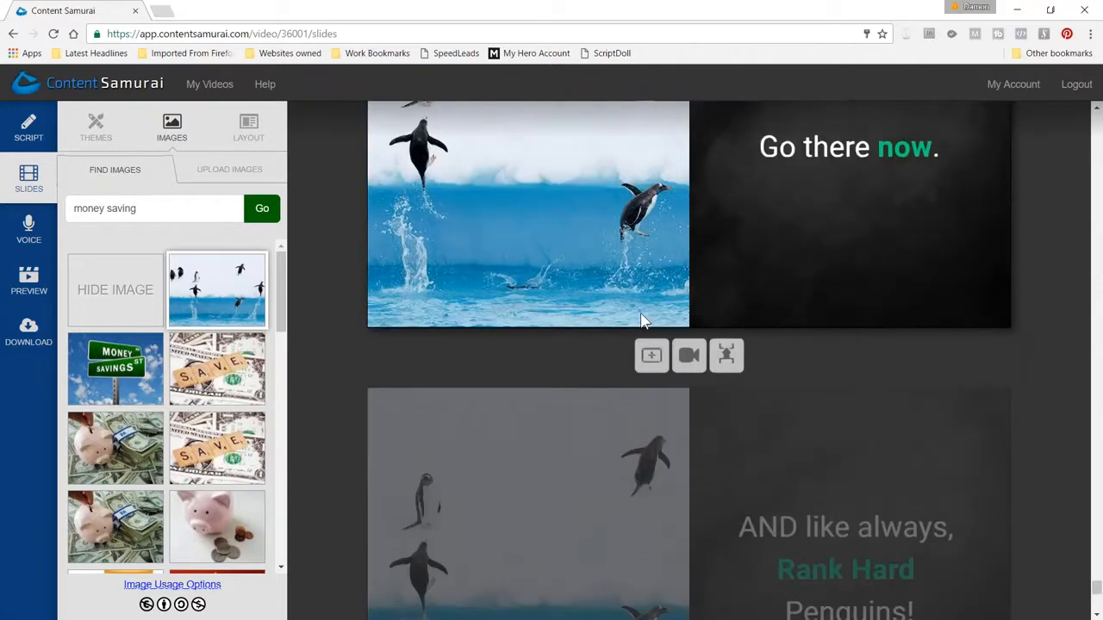
Go back through slides 45 to 25, examining the alternation of full images, plain backgrounds and layouts as pattern interrupts
{"action": "scroll", "coordinate": [642, 316], "scroll_direction": "up", "scroll_amount": 8}
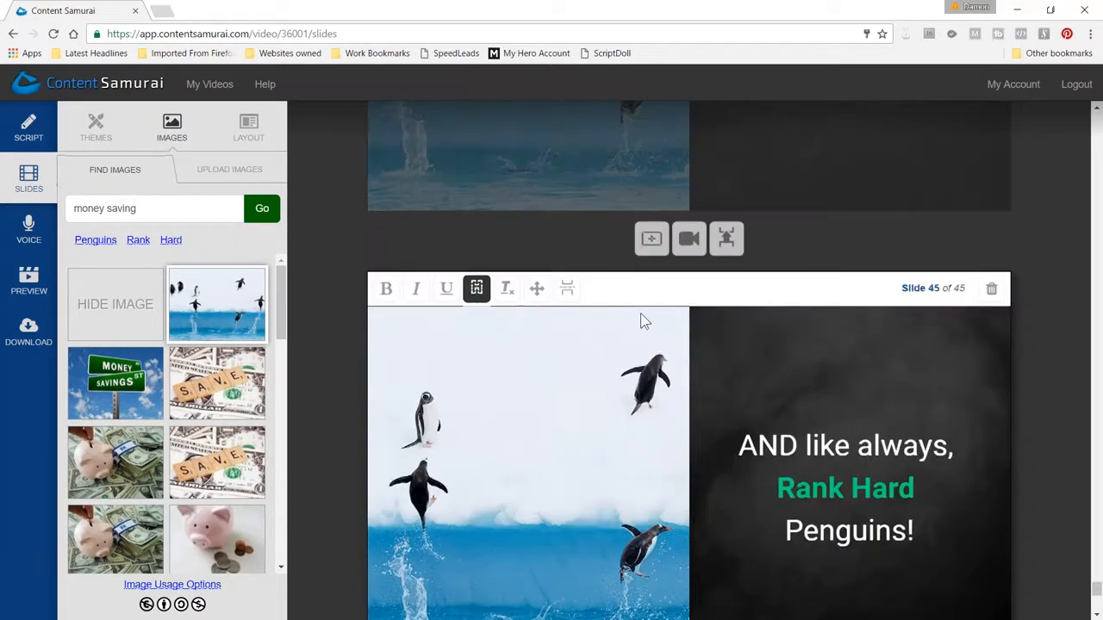
{"action": "scroll", "coordinate": [641, 313], "scroll_direction": "up", "scroll_amount": 5}
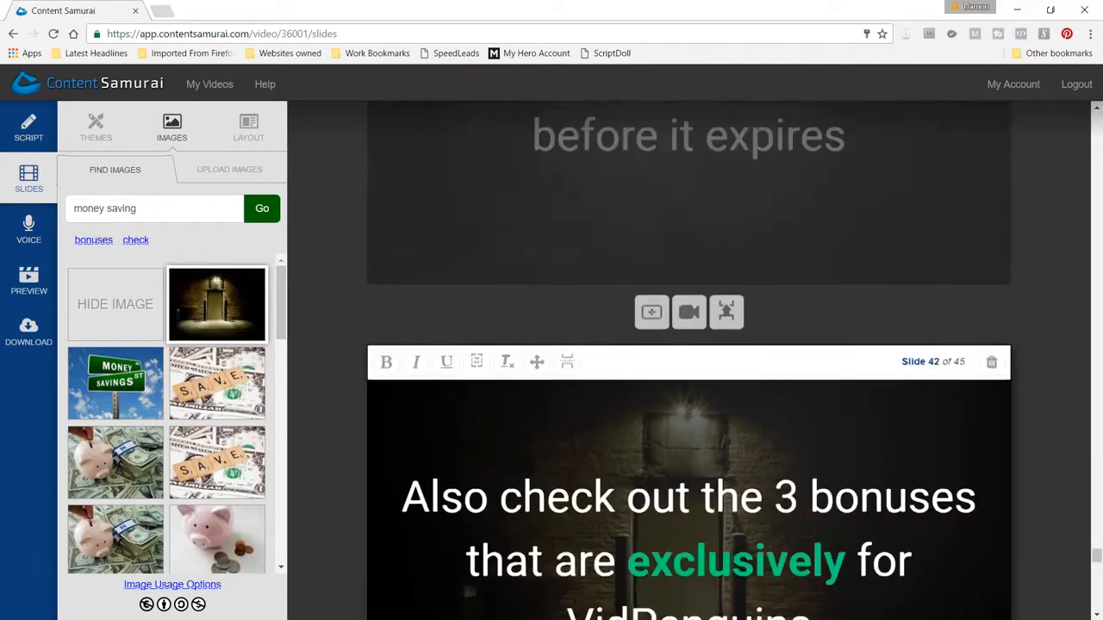
{"action": "scroll", "coordinate": [641, 313], "scroll_direction": "up", "scroll_amount": 5}
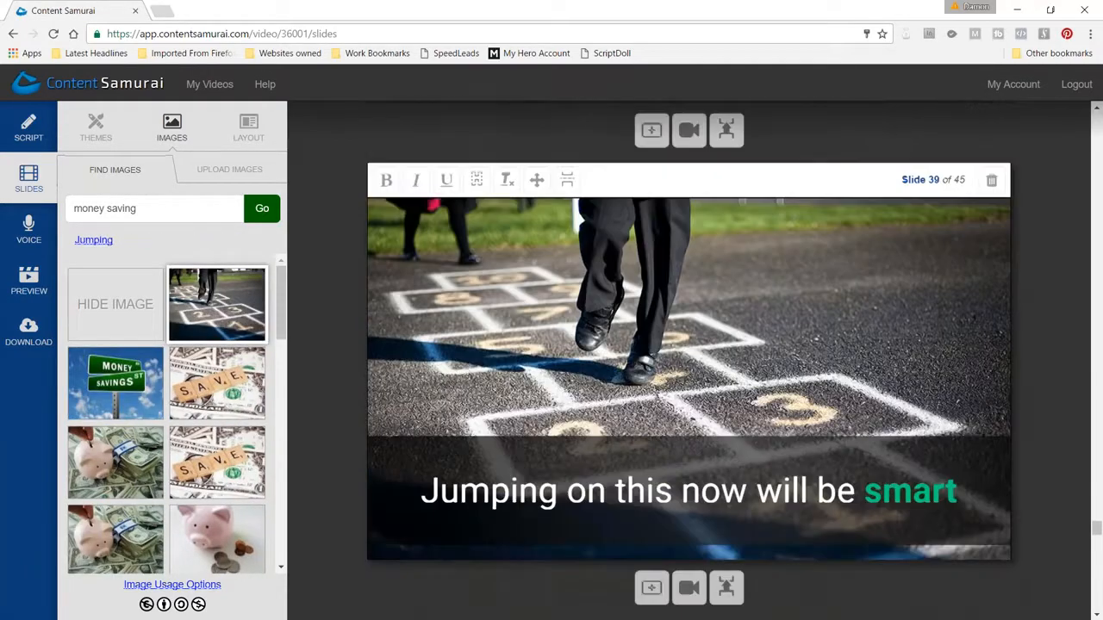
{"action": "scroll", "coordinate": [641, 313], "scroll_direction": "up", "scroll_amount": 5}
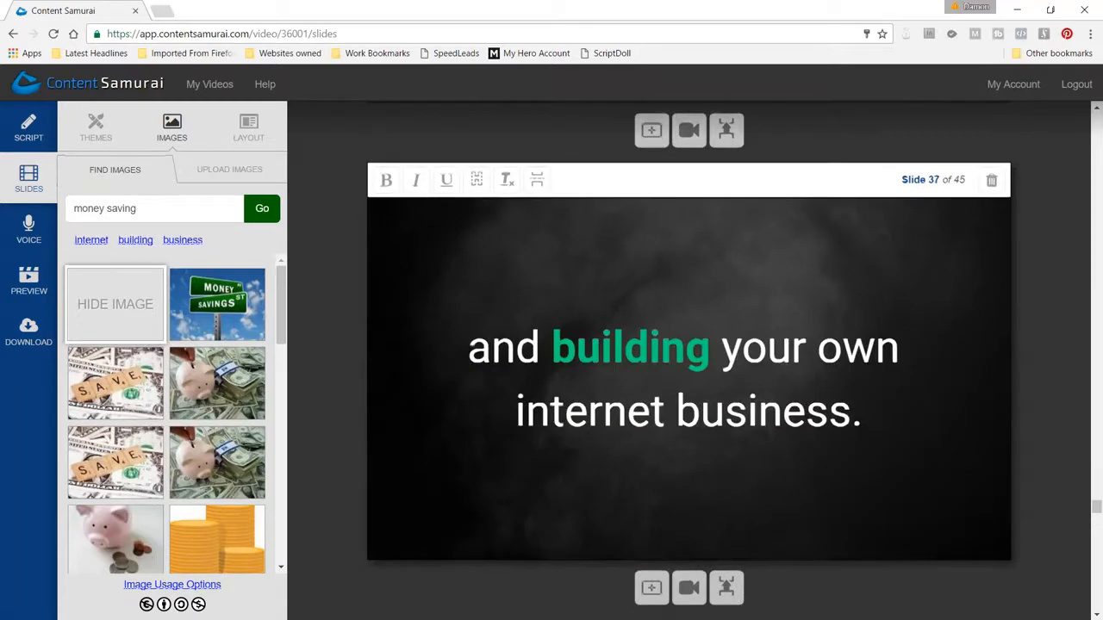
{"action": "scroll", "coordinate": [640, 313], "scroll_direction": "up", "scroll_amount": 3}
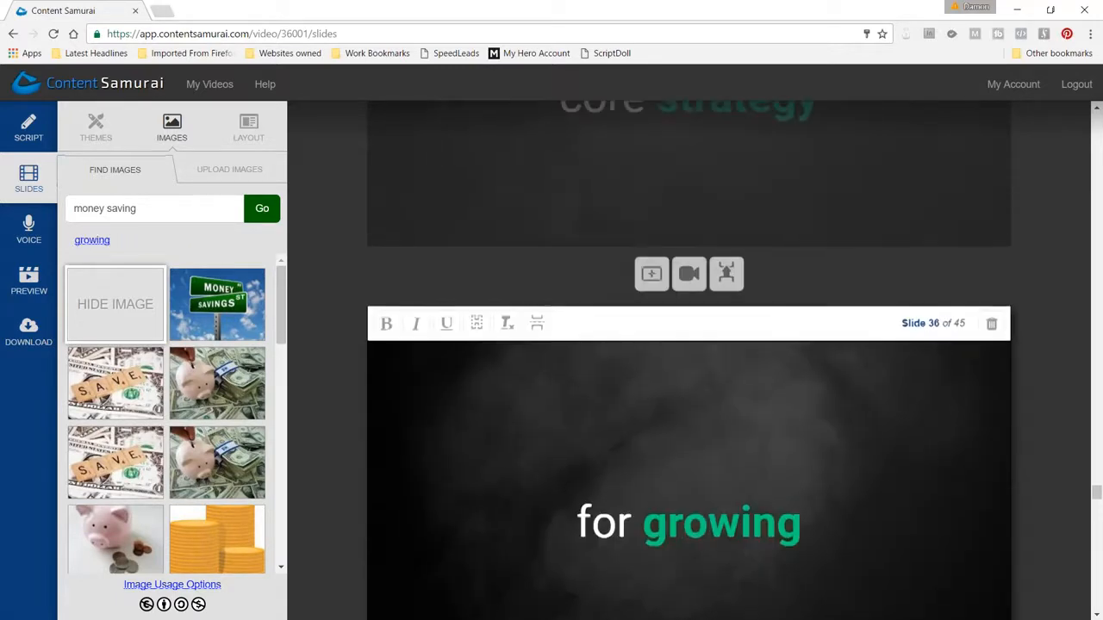
{"action": "scroll", "coordinate": [689, 360], "scroll_direction": "up", "scroll_amount": 4}
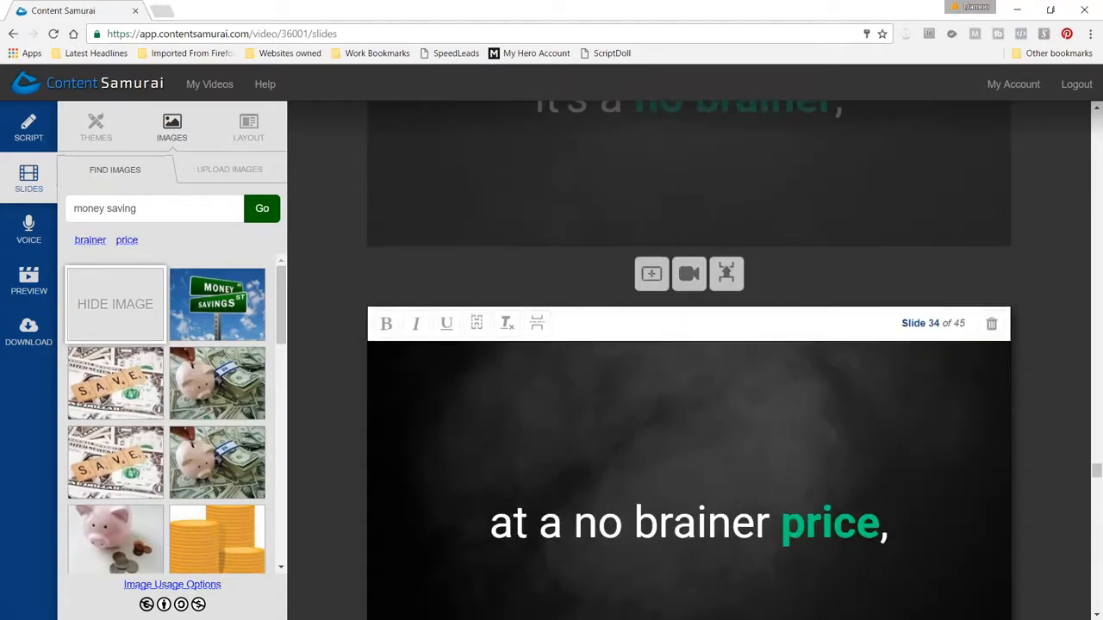
{"action": "scroll", "coordinate": [689, 360], "scroll_direction": "up", "scroll_amount": 4}
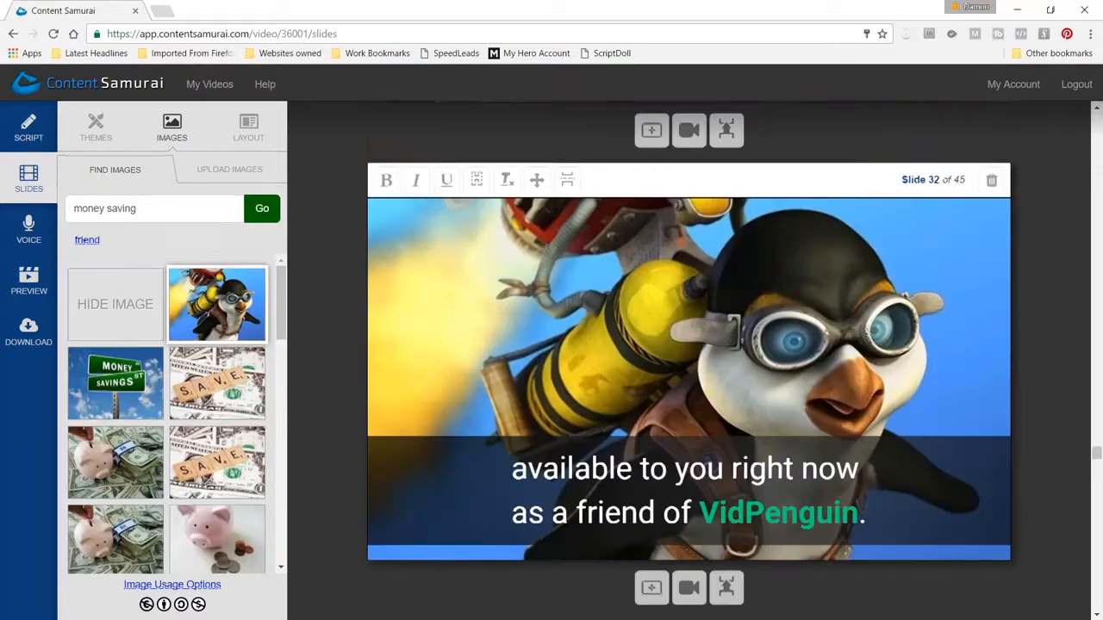
{"action": "scroll", "coordinate": [689, 360], "scroll_direction": "up", "scroll_amount": 4}
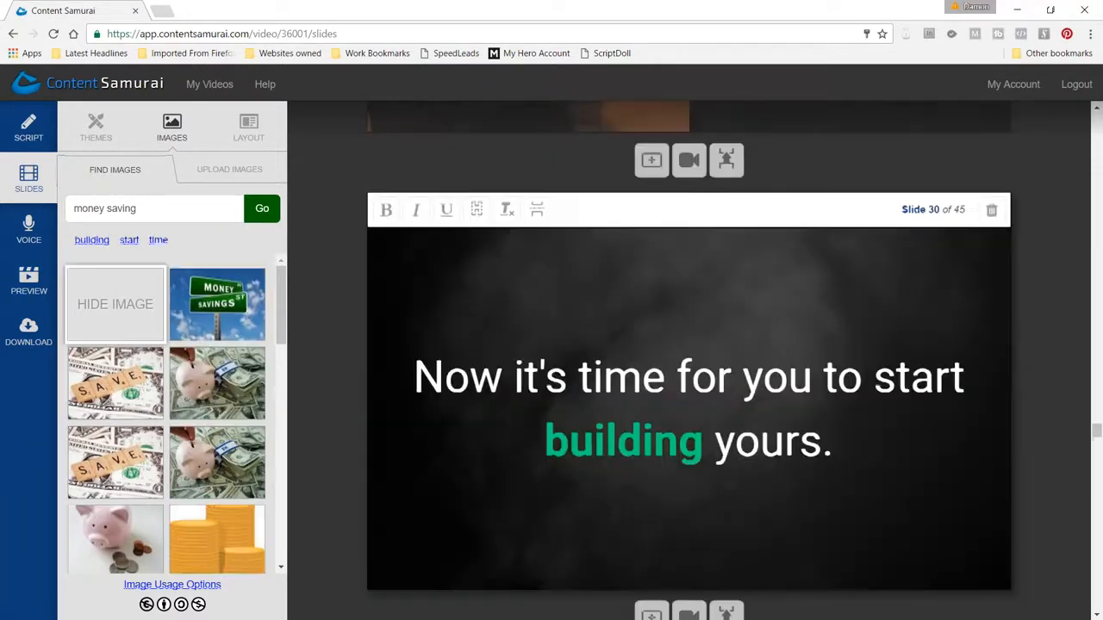
{"action": "scroll", "coordinate": [385, 377], "scroll_direction": "up", "scroll_amount": 8}
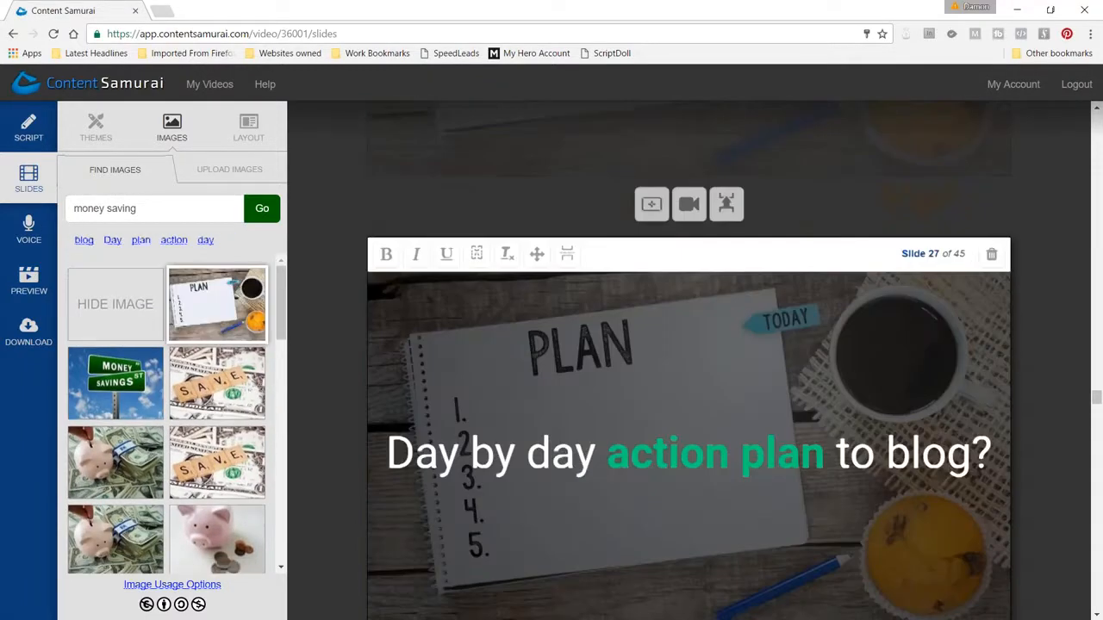
{"action": "scroll", "coordinate": [688, 361], "scroll_direction": "up", "scroll_amount": 2}
{"action": "scroll", "coordinate": [688, 360], "scroll_direction": "down", "scroll_amount": 2}
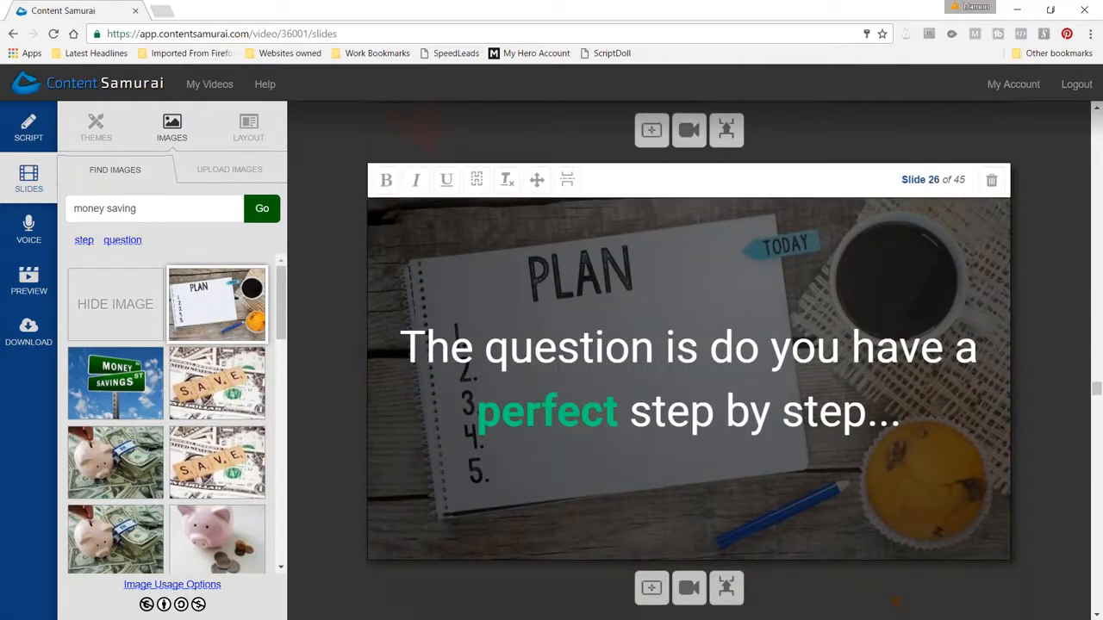
{"action": "scroll", "coordinate": [688, 360], "scroll_direction": "up", "scroll_amount": 1}
{"action": "scroll", "coordinate": [689, 360], "scroll_direction": "up", "scroll_amount": 5}
Compare slides 26 and 27, checking how one sentence continues across both over the same plan notebook image
{"action": "scroll", "coordinate": [689, 360], "scroll_direction": "down", "scroll_amount": 3}
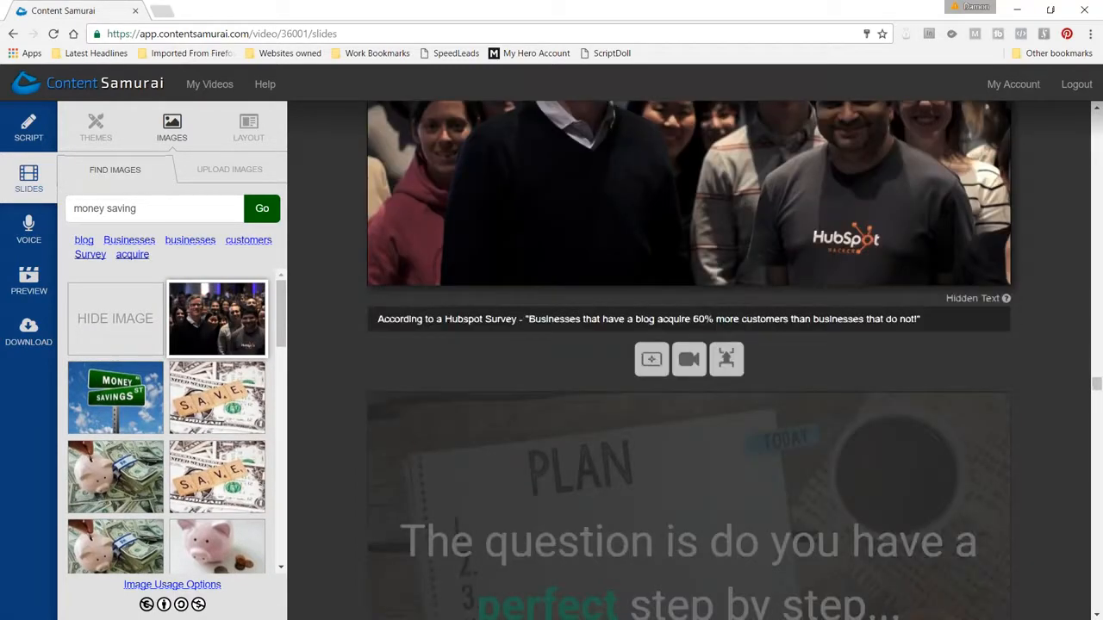
{"action": "scroll", "coordinate": [689, 360], "scroll_direction": "down", "scroll_amount": 3}
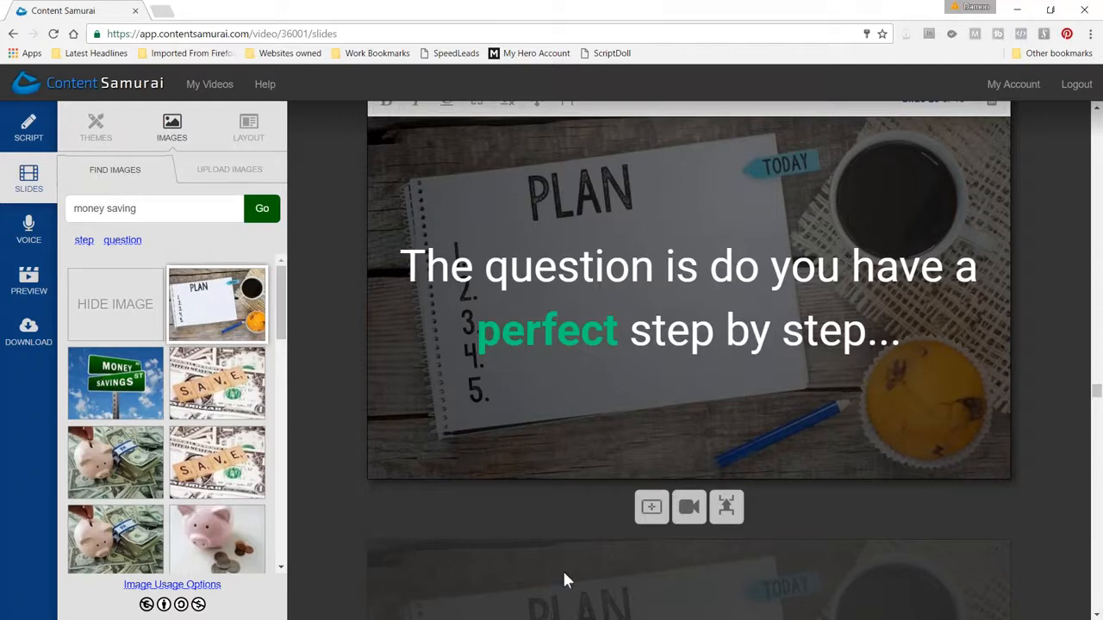
{"action": "scroll", "coordinate": [591, 534], "scroll_direction": "down", "scroll_amount": 2}
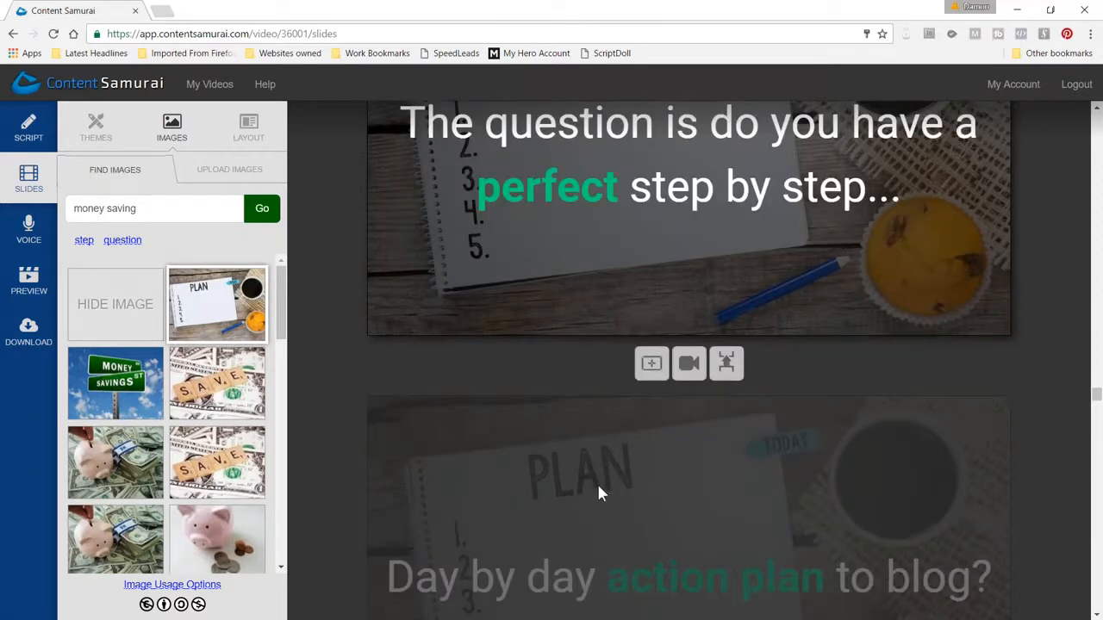
{"action": "left_click", "coordinate": [633, 498]}
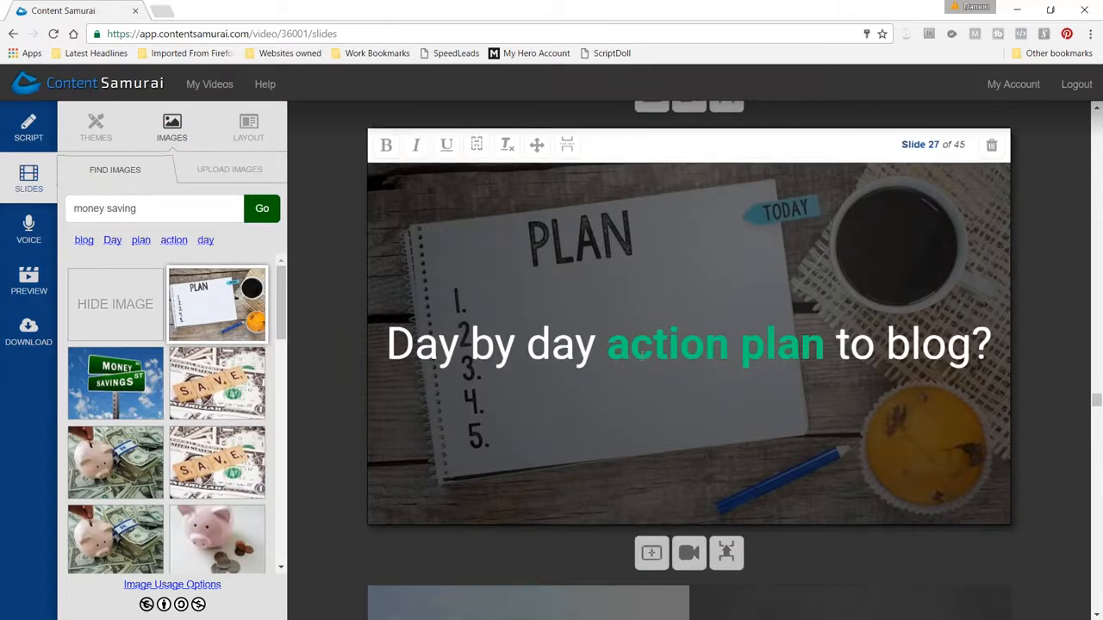
{"action": "scroll", "coordinate": [562, 304], "scroll_direction": "up", "scroll_amount": 3}
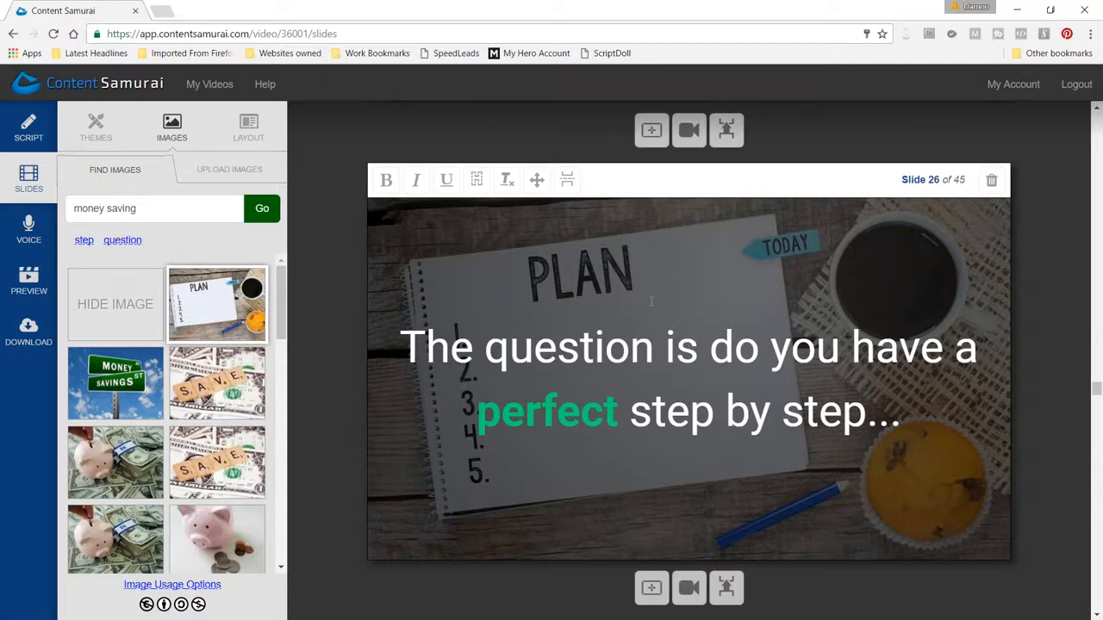
{"action": "scroll", "coordinate": [651, 301], "scroll_direction": "down", "scroll_amount": 3}
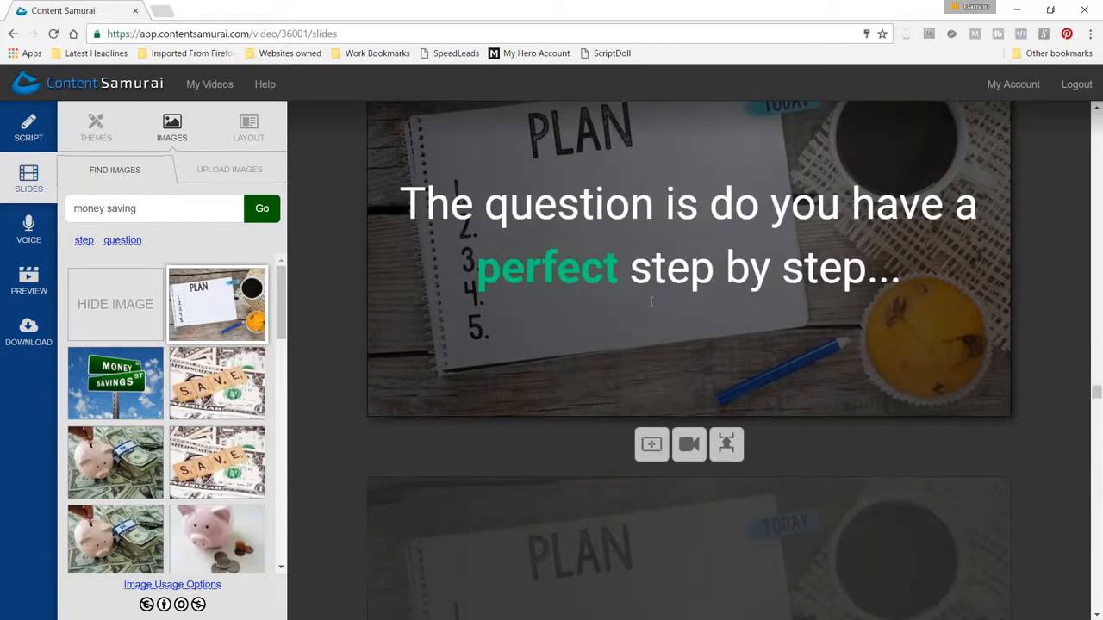
{"action": "scroll", "coordinate": [652, 301], "scroll_direction": "down", "scroll_amount": 5}
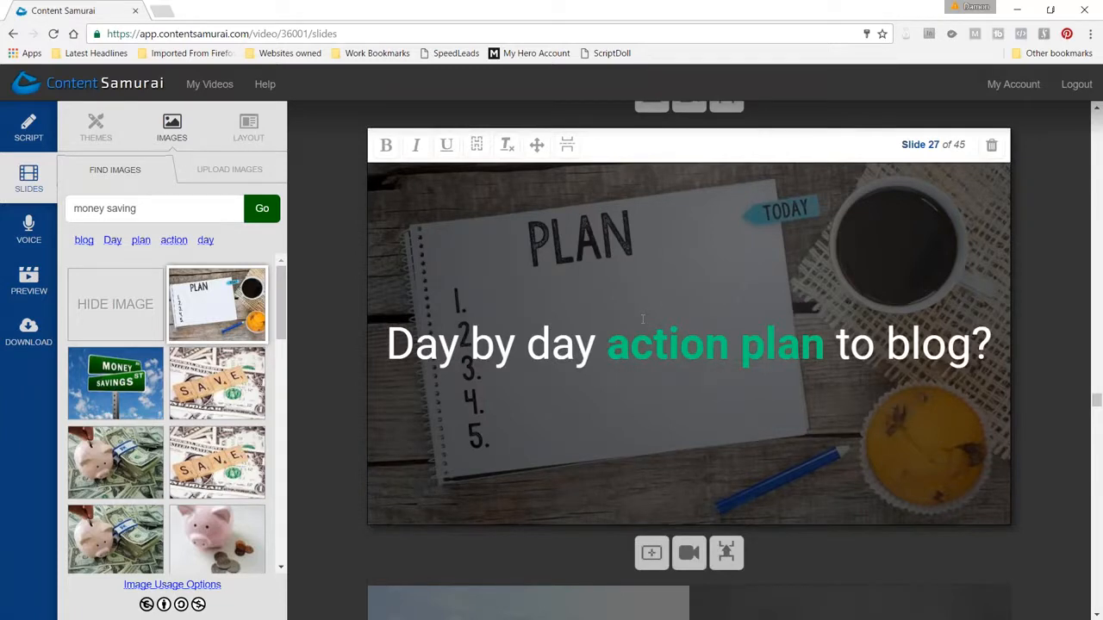
Review slides 25 back to 19, comparing the hidden-text image slides with the plain text slides between them
{"action": "scroll", "coordinate": [642, 319], "scroll_direction": "up", "scroll_amount": 10}
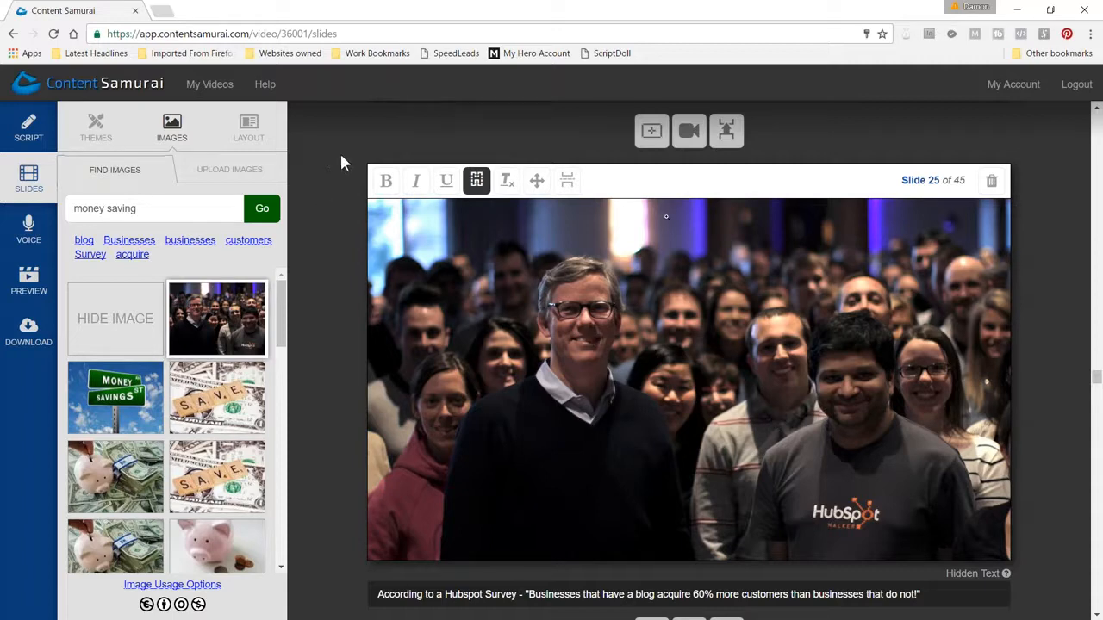
{"action": "scroll", "coordinate": [556, 280], "scroll_direction": "up", "scroll_amount": 1}
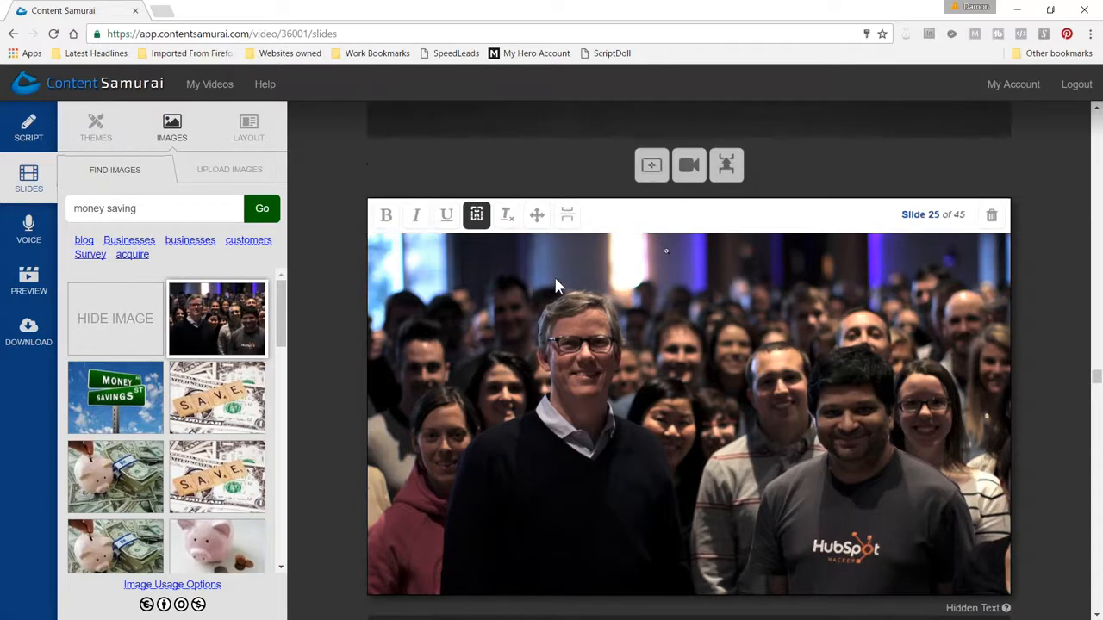
{"action": "scroll", "coordinate": [556, 287], "scroll_direction": "up", "scroll_amount": 5}
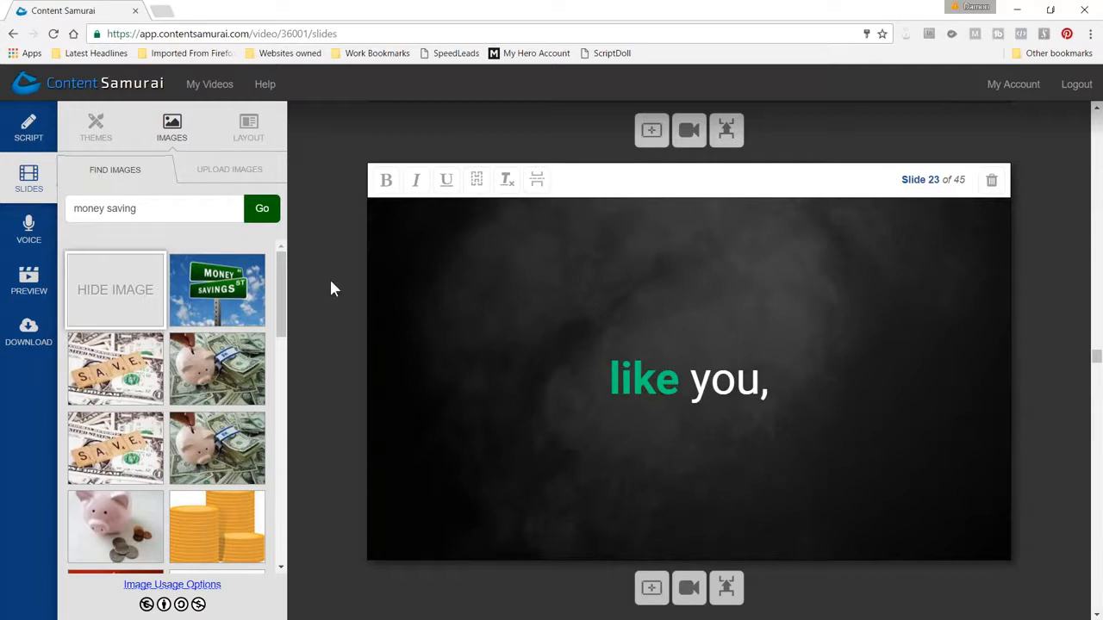
{"action": "scroll", "coordinate": [339, 288], "scroll_direction": "up", "scroll_amount": 2}
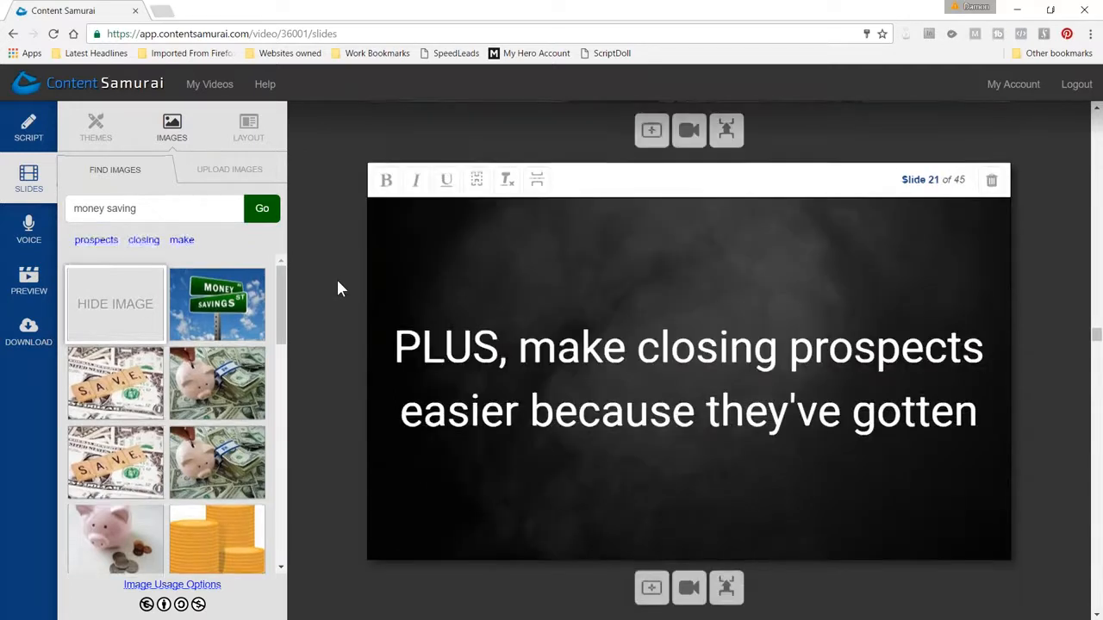
{"action": "scroll", "coordinate": [338, 289], "scroll_direction": "up", "scroll_amount": 1}
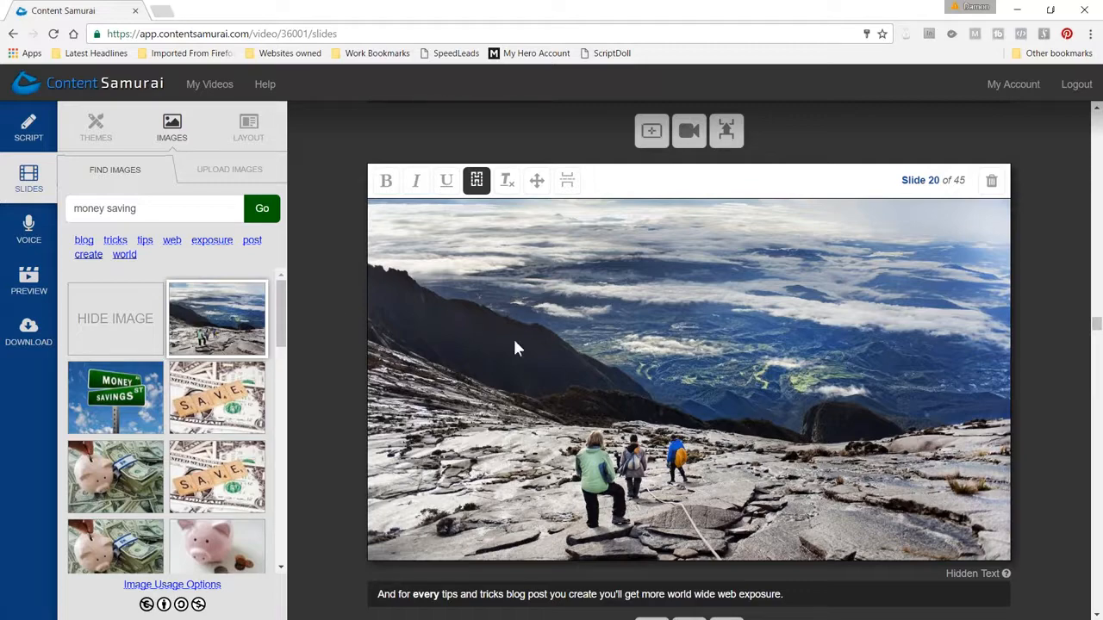
{"action": "scroll", "coordinate": [580, 332], "scroll_direction": "up", "scroll_amount": 5}
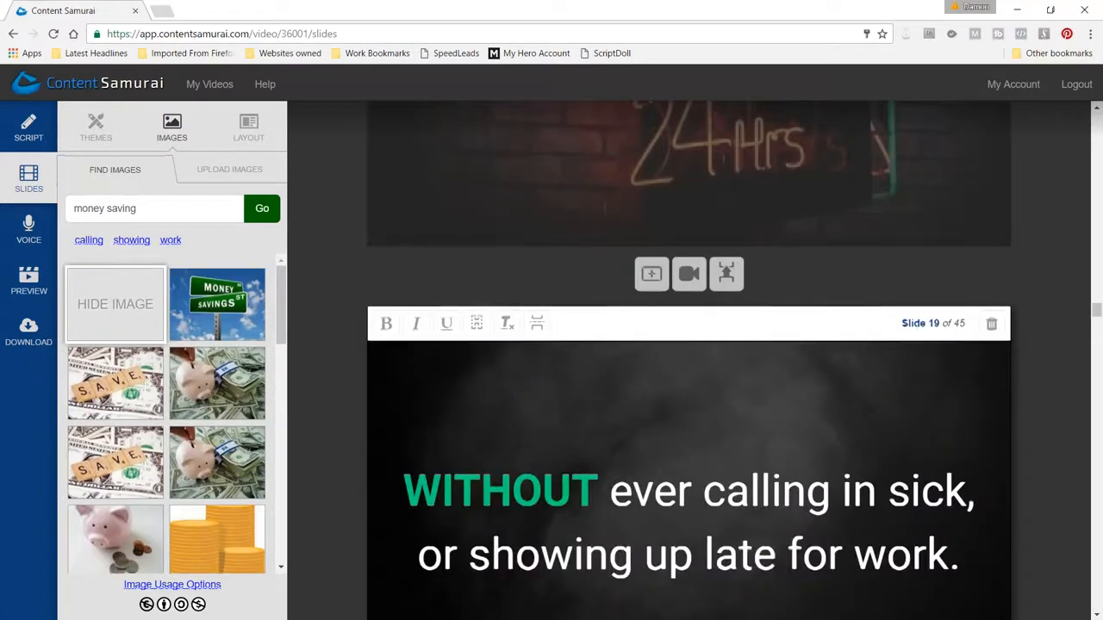
{"action": "scroll", "coordinate": [578, 326], "scroll_direction": "down", "scroll_amount": 5}
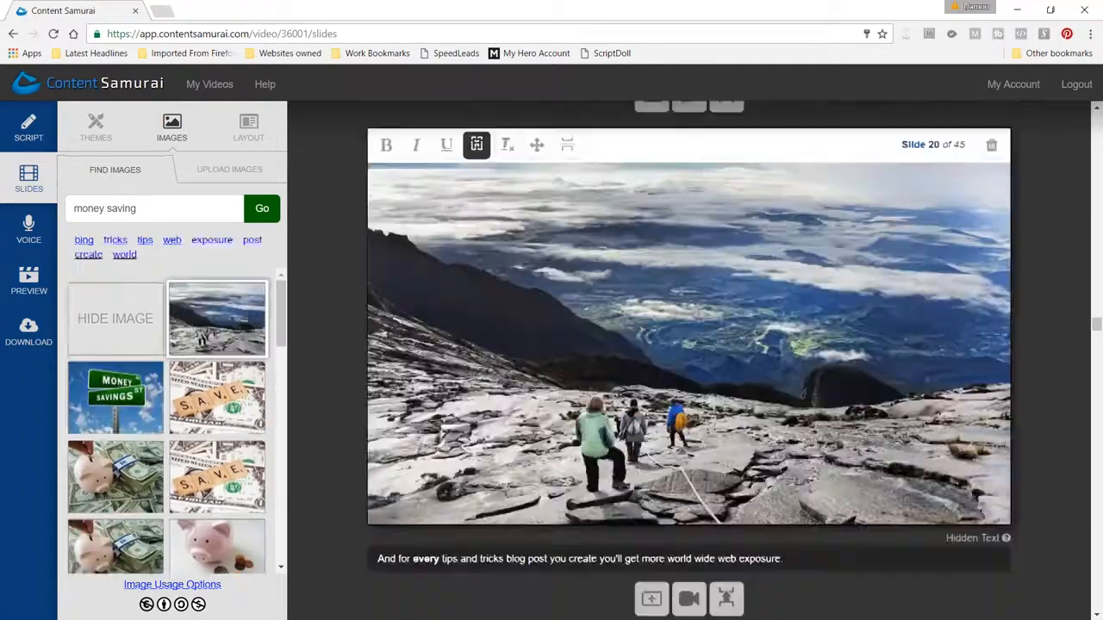